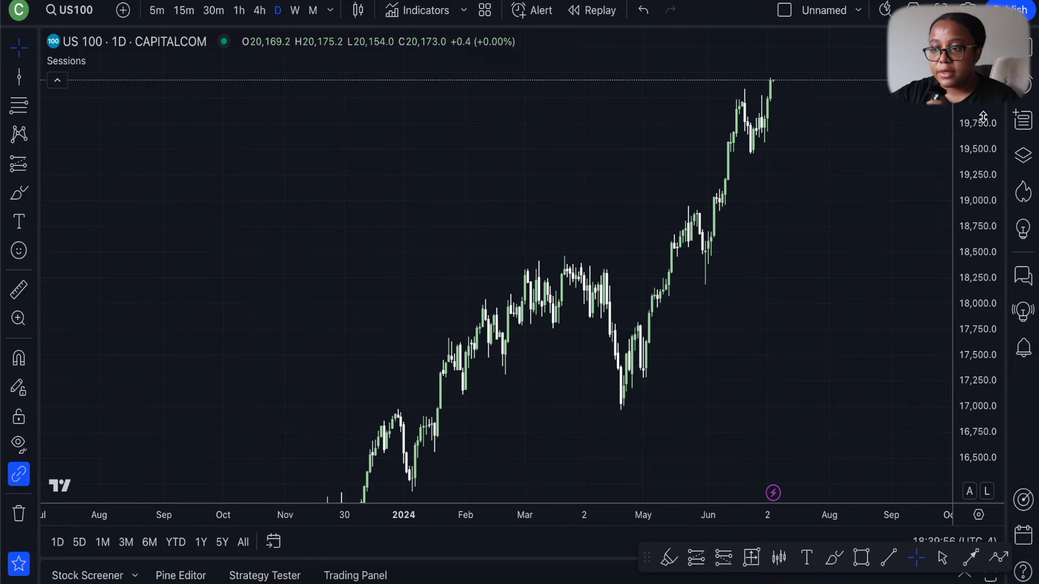
# Step: Compress the price scale on the US 100 (CAPITALCOM) daily chart to fit more range
pyautogui.moveTo(983, 116); pyautogui.dragTo(985, 231)
# Step: Pan to the recent daily candles and stretch them vertically so the 2024 rally near 20,171 fills the view
pyautogui.moveTo(762, 204); pyautogui.dragTo(744, 276)
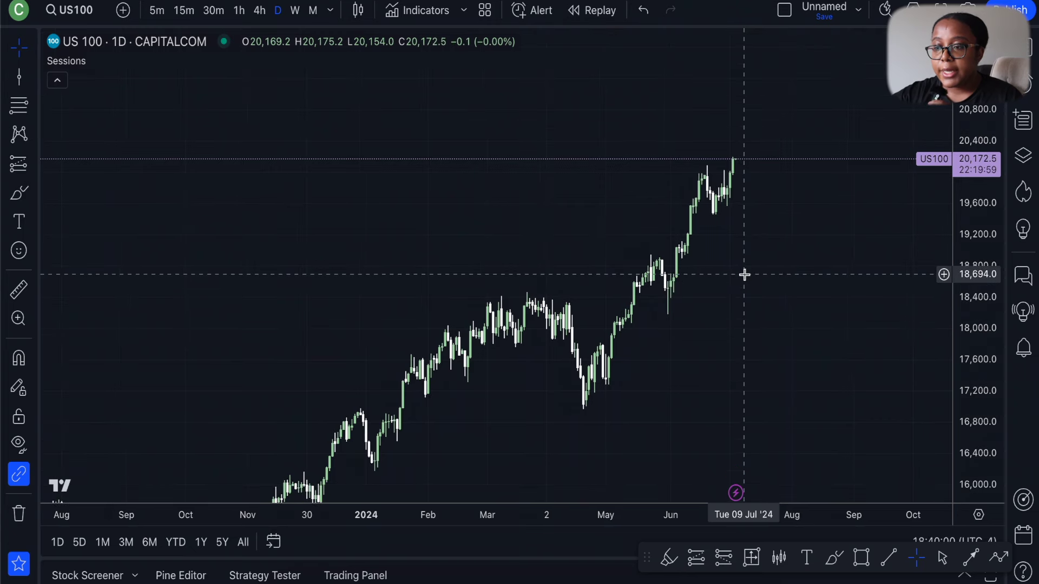
pyautogui.moveTo(968, 283); pyautogui.dragTo(968, 188)
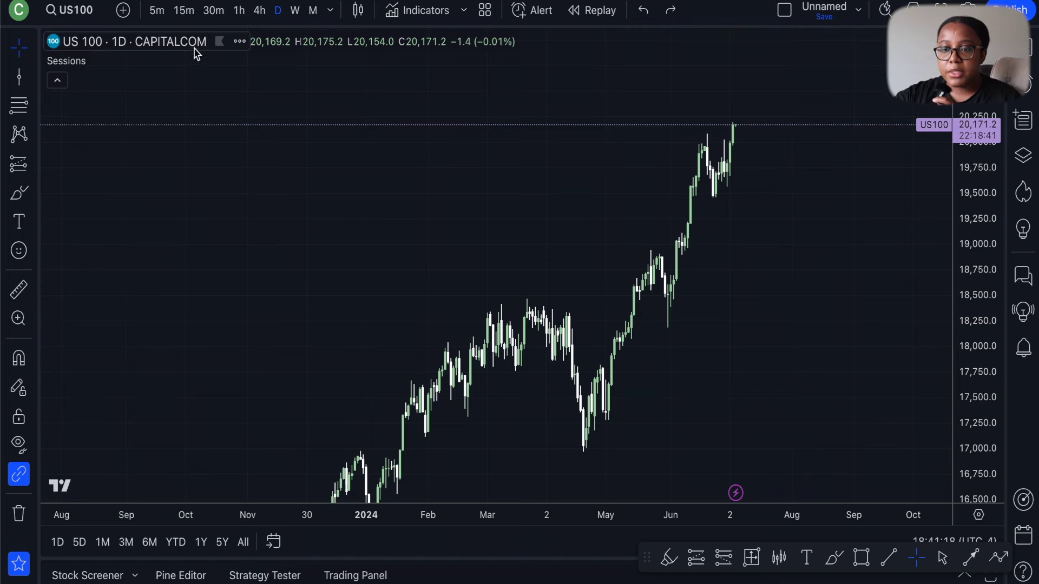
# Step: Hide the US 100 candles from the legend menu and turn on bar replay
pyautogui.click(239, 41)
pyautogui.click(265, 385)
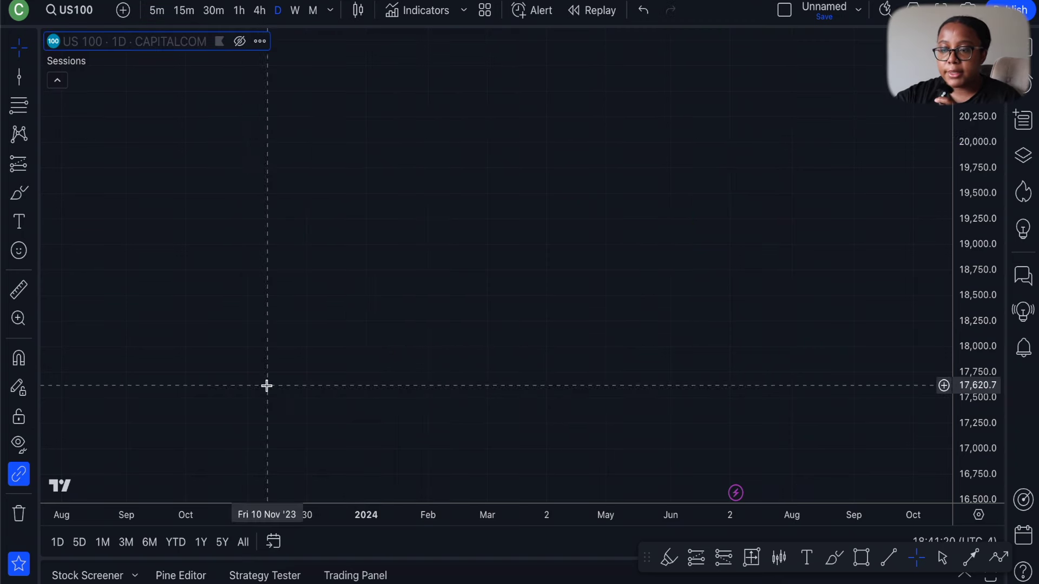
pyautogui.click(591, 9)
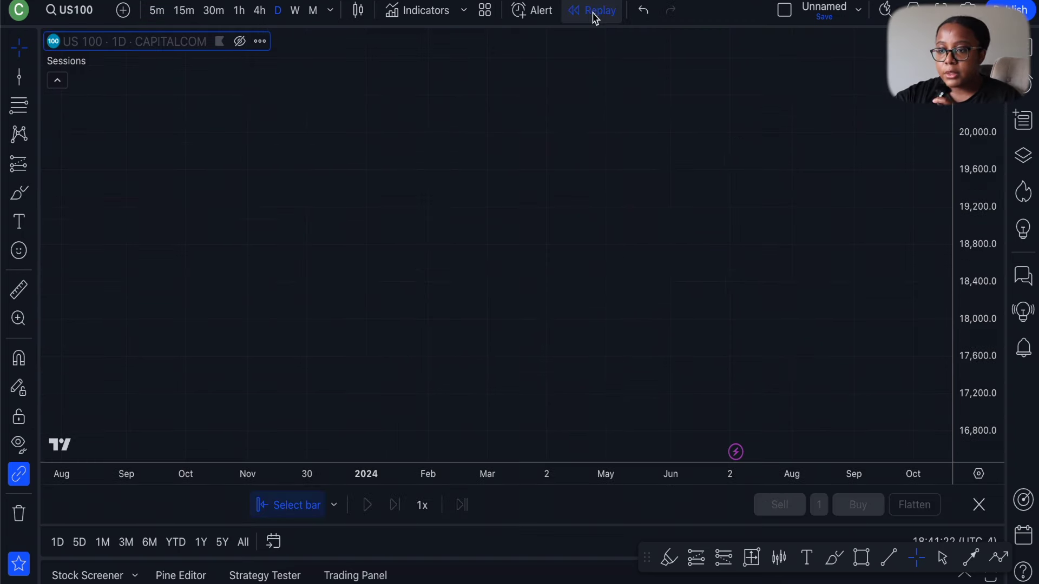
# Step: Zoom the time axis and set the replay start at Thursday 14 Mar 2024
pyautogui.scroll(-5, 554, 185)
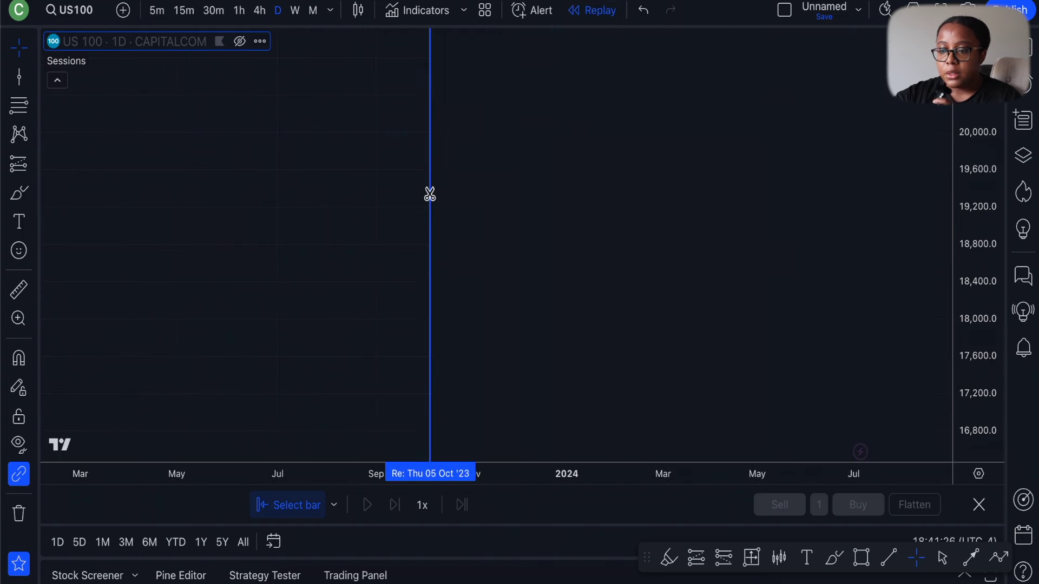
pyautogui.hscroll(2, 508, 197)
pyautogui.scroll(3, 509, 201)
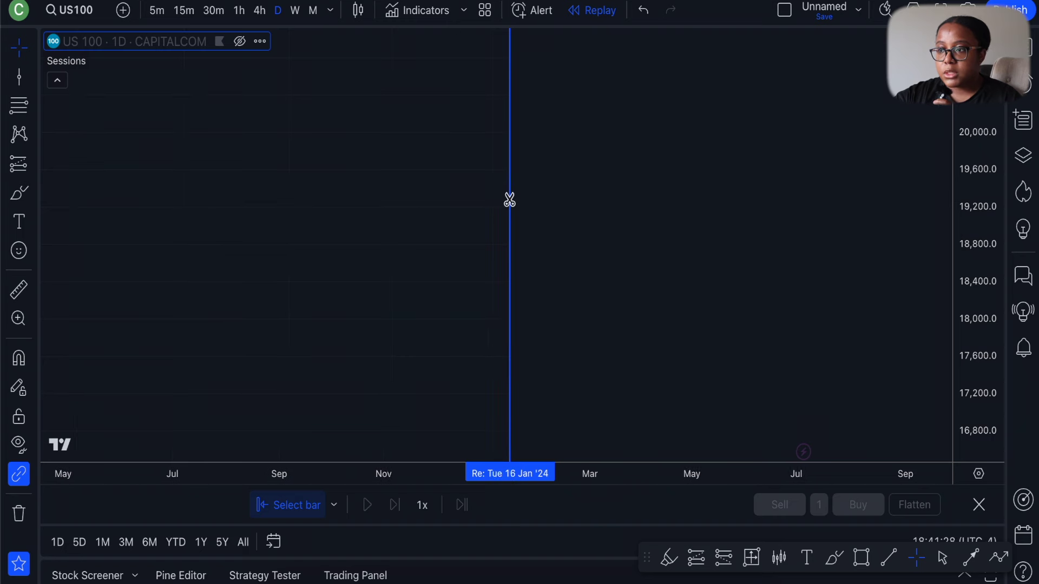
pyautogui.scroll(4, 508, 200)
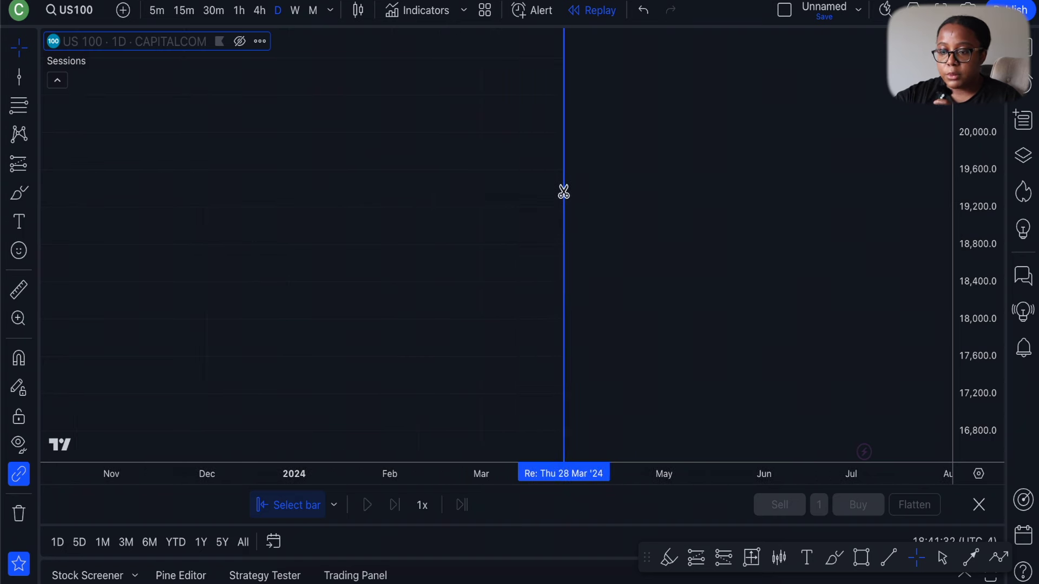
pyautogui.click(521, 170)
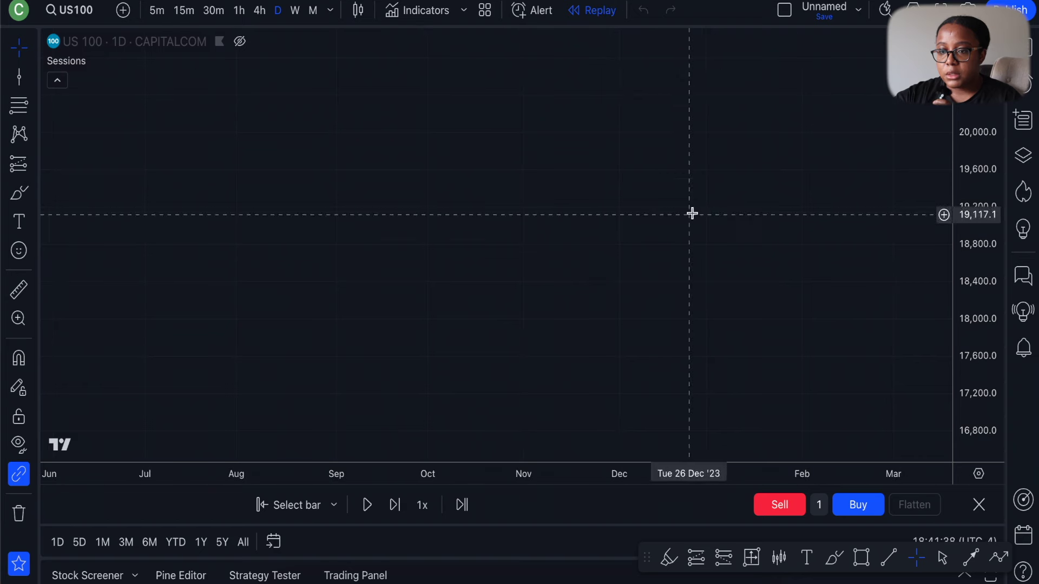
# Step: Show the candles again, switch to 1-hour bars, and enlarge and centre the latest hourly bars
pyautogui.click(238, 42)
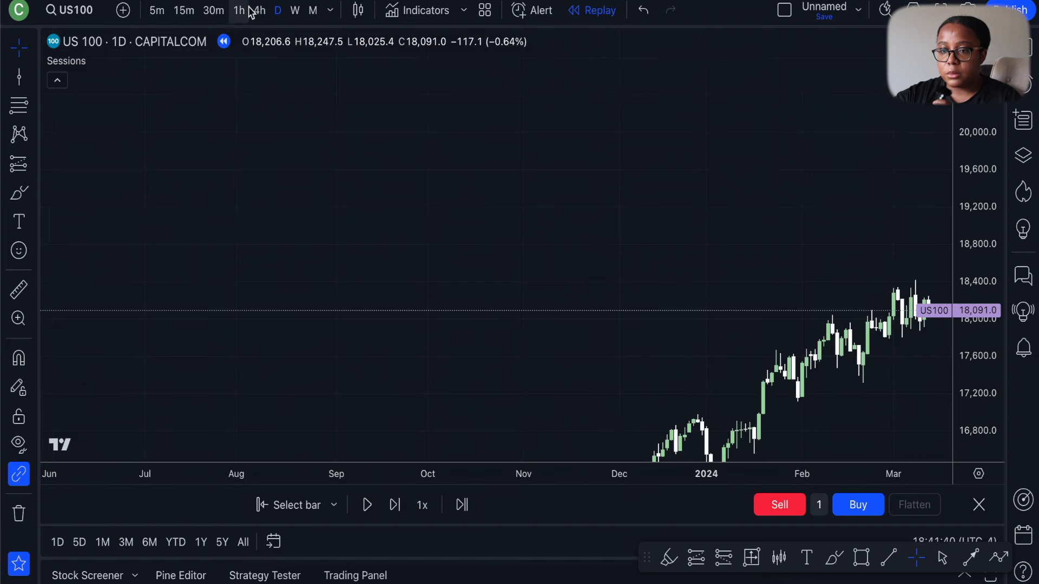
pyautogui.moveTo(680, 172); pyautogui.dragTo(476, 170)
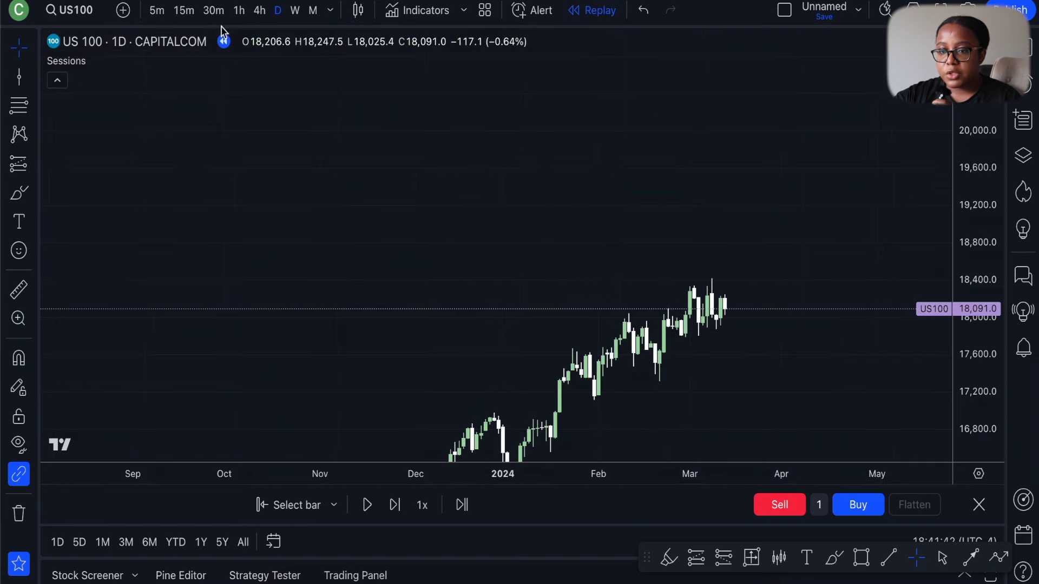
pyautogui.click(238, 11)
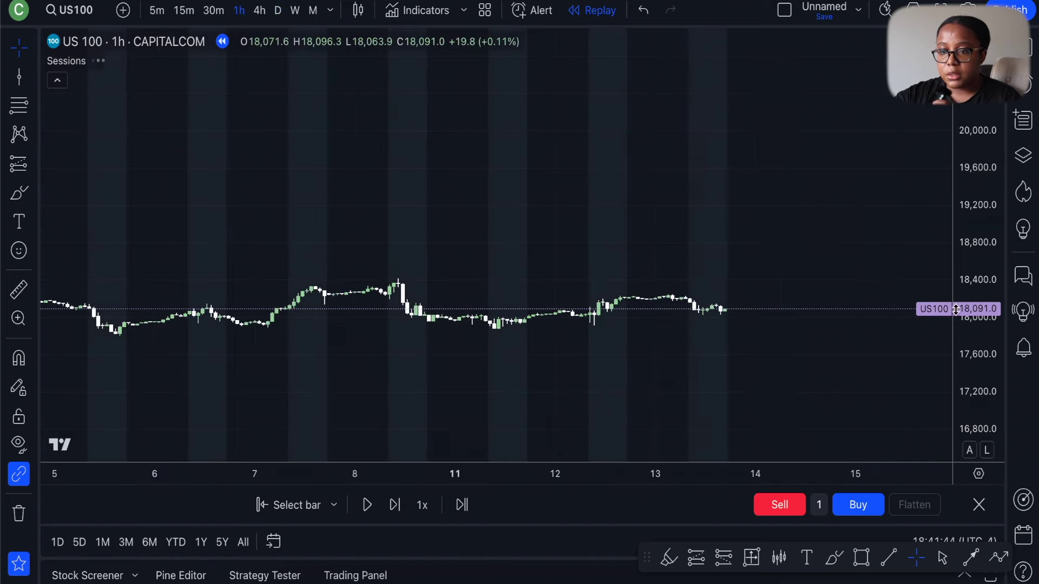
pyautogui.moveTo(955, 309); pyautogui.dragTo(959, 43)
pyautogui.moveTo(754, 315); pyautogui.dragTo(718, 157)
pyautogui.moveTo(978, 358); pyautogui.dragTo(978, 24)
pyautogui.moveTo(748, 164); pyautogui.dragTo(666, 213)
pyautogui.scroll(4, 666, 213)
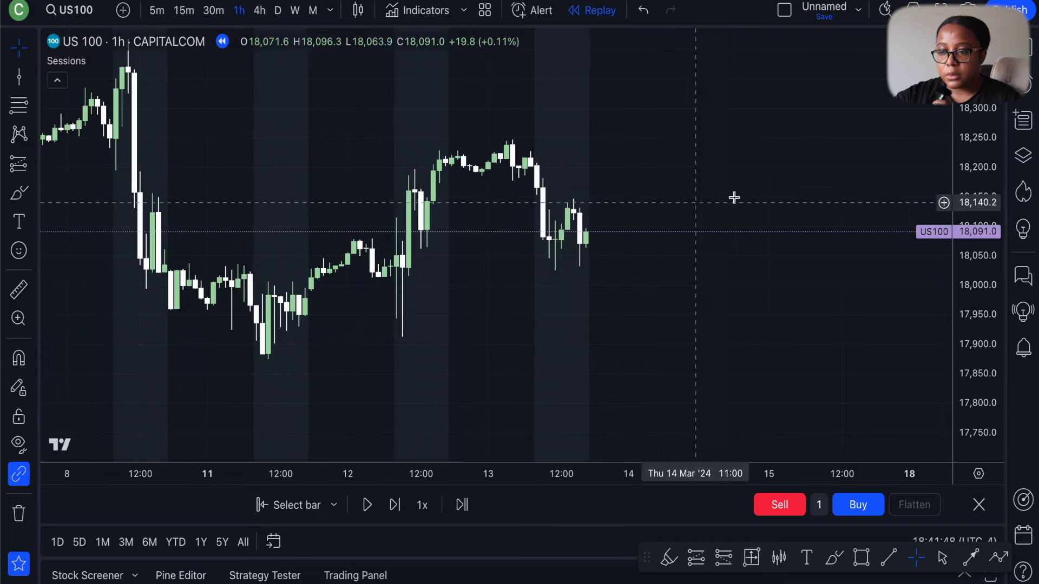
pyautogui.moveTo(991, 311); pyautogui.dragTo(985, 104)
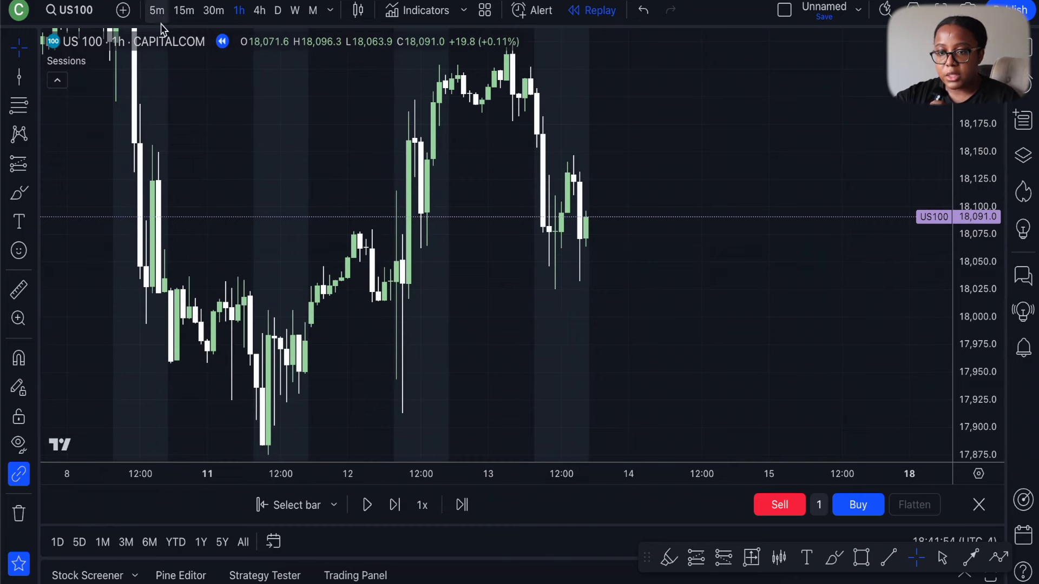
pyautogui.moveTo(645, 297); pyautogui.dragTo(615, 322)
# Step: Advance the replay five hourly bars to reveal the drop, then switch to 15-minute bars
pyautogui.click(394, 505)
pyautogui.click(395, 506)
pyautogui.click(394, 506)
pyautogui.click(394, 506)
pyautogui.click(394, 509)
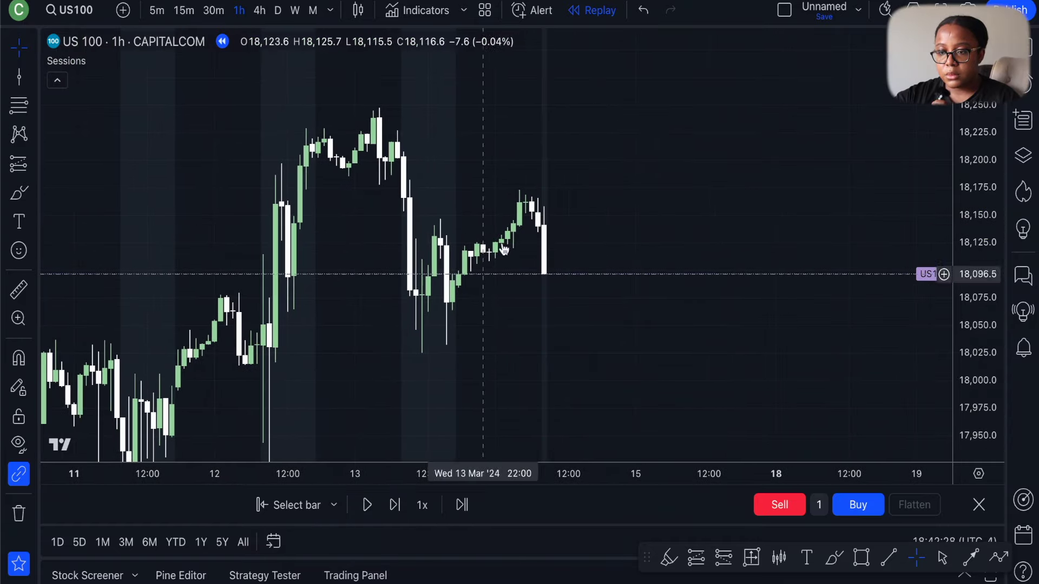
pyautogui.click(177, 19)
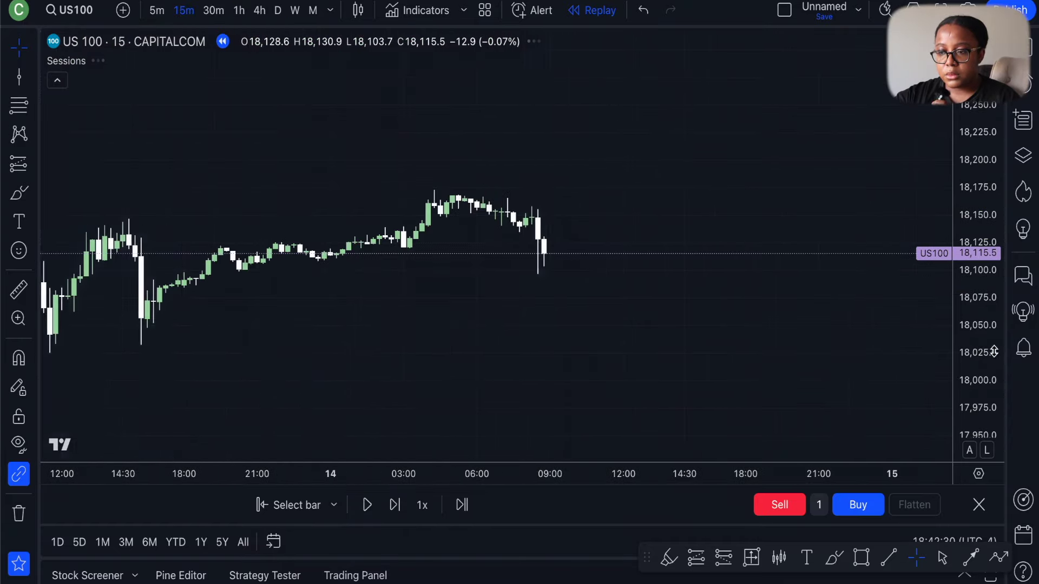
# Step: Zoom in on the 15-minute bars around the 14 Mar morning drop, then switch to 5-minute candles
pyautogui.scroll(2, 557, 269)
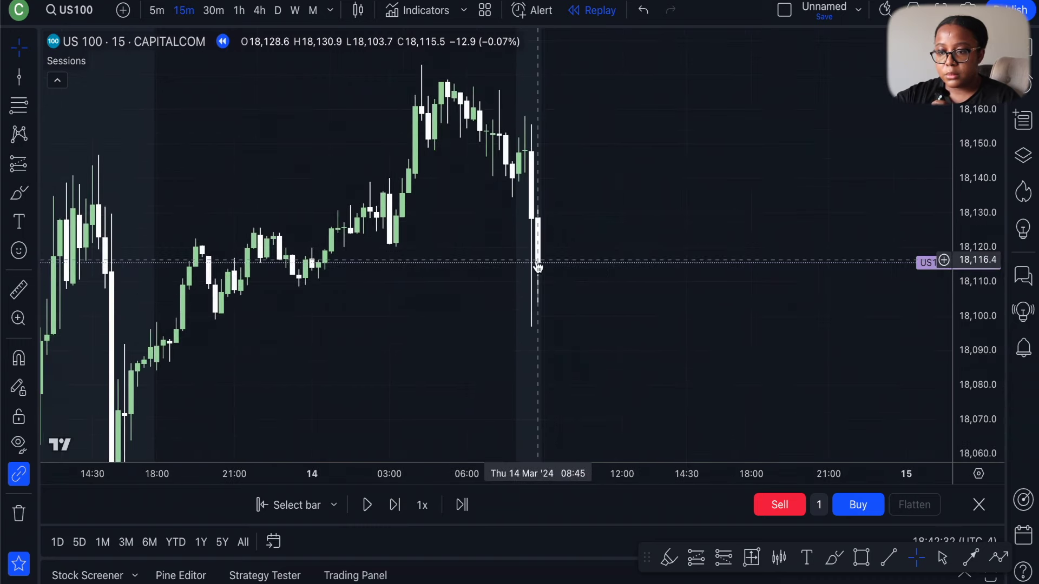
pyautogui.scroll(2, 547, 259)
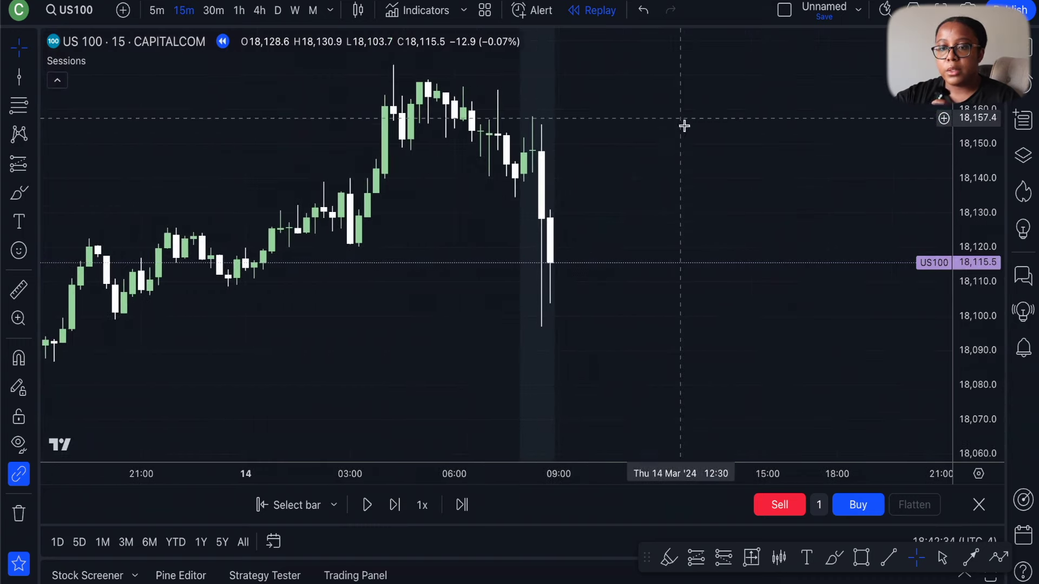
pyautogui.scroll(1, 571, 149)
pyautogui.scroll(1, 571, 149)
pyautogui.moveTo(612, 157); pyautogui.dragTo(640, 190)
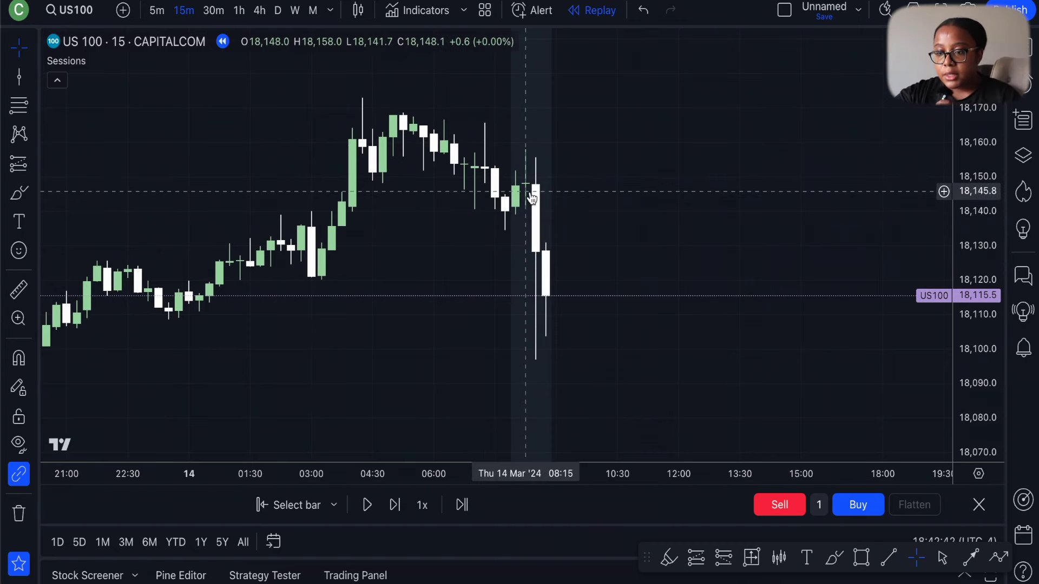
pyautogui.click(156, 15)
# Step: Rescale the price axis and zoom the 5-minute chart around the 14 Mar drop
pyautogui.moveTo(976, 300); pyautogui.dragTo(979, 282)
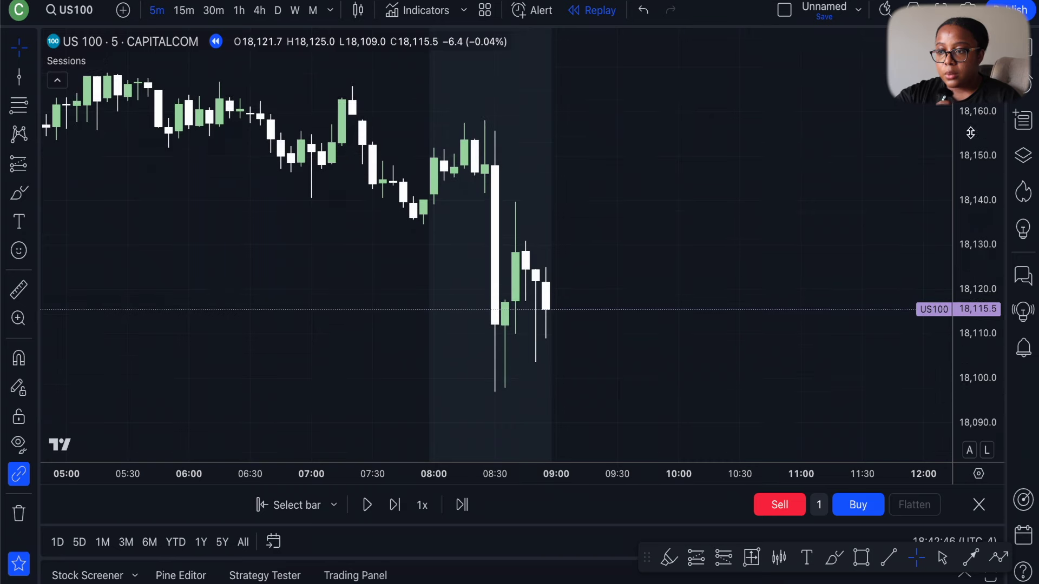
pyautogui.moveTo(971, 135); pyautogui.dragTo(972, 312)
pyautogui.scroll(-7, 549, 301)
pyautogui.scroll(-3, 549, 299)
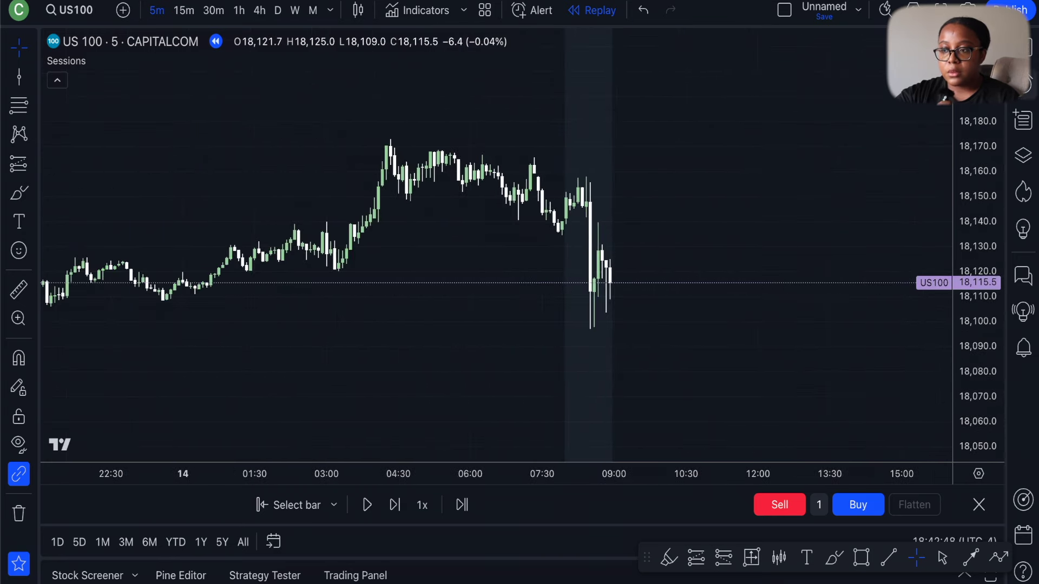
pyautogui.scroll(-2, 622, 262)
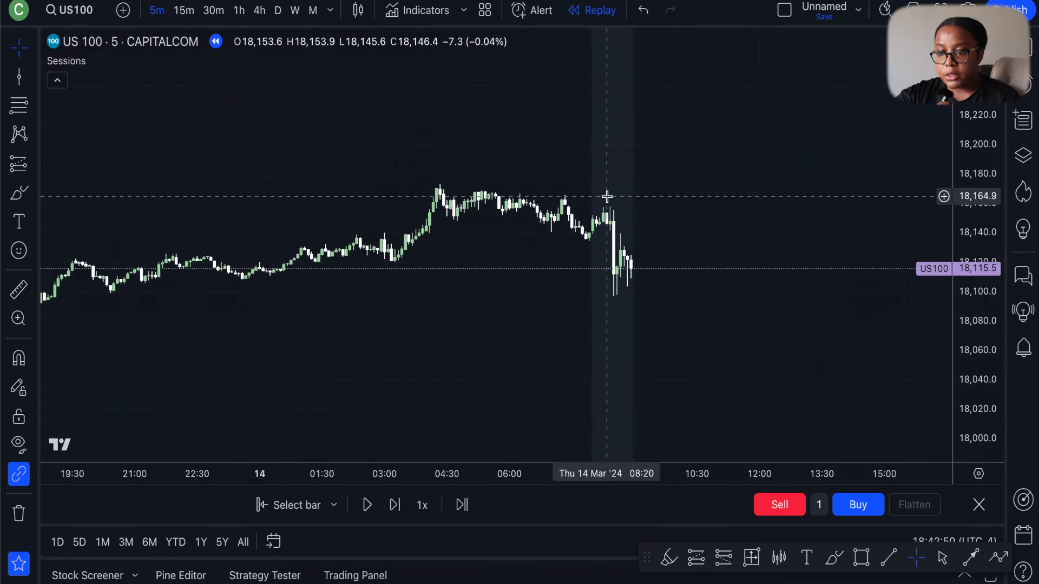
pyautogui.scroll(-2, 605, 197)
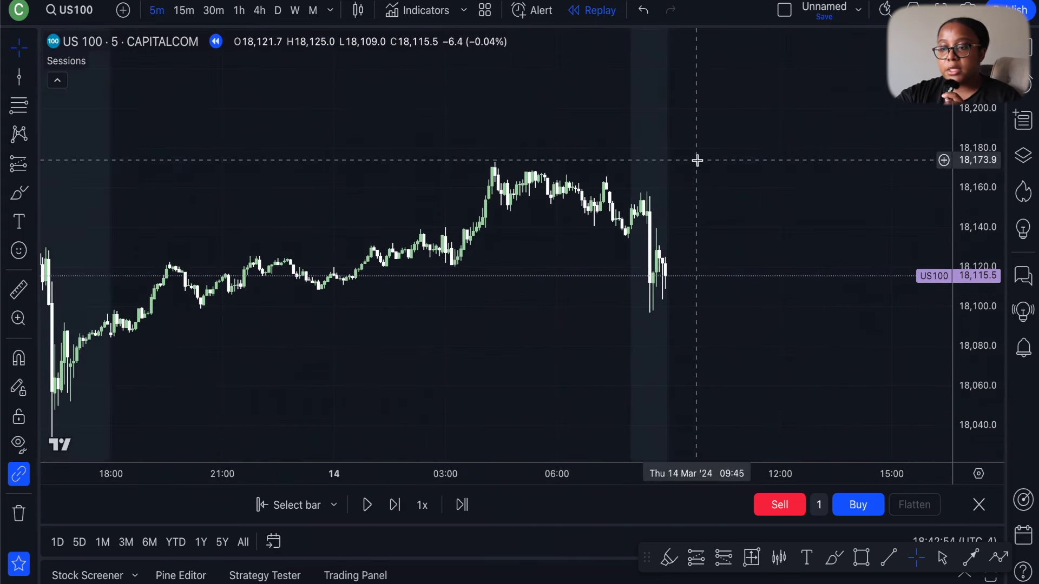
pyautogui.scroll(3, 697, 160)
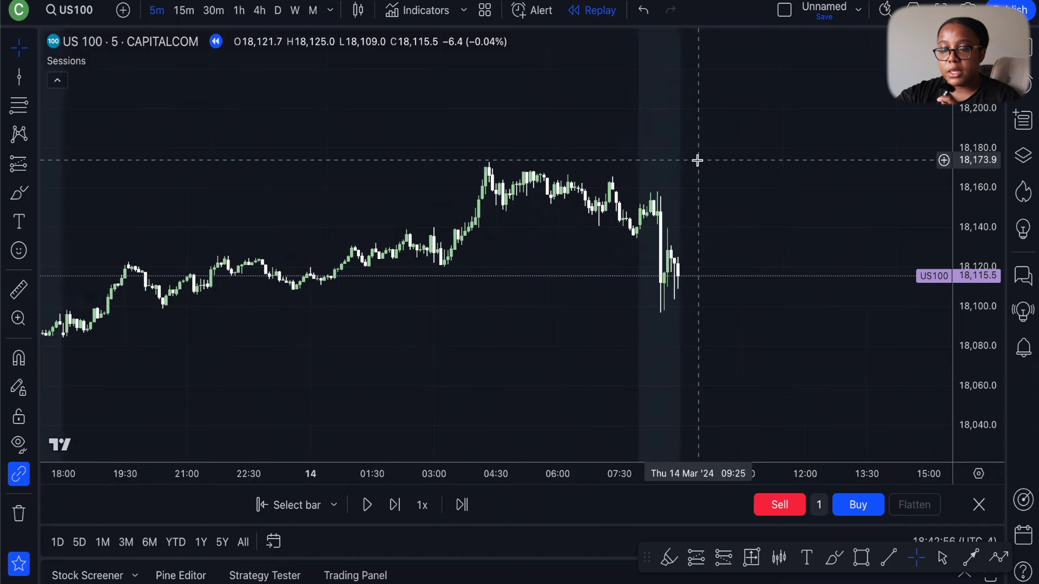
pyautogui.scroll(1, 697, 160)
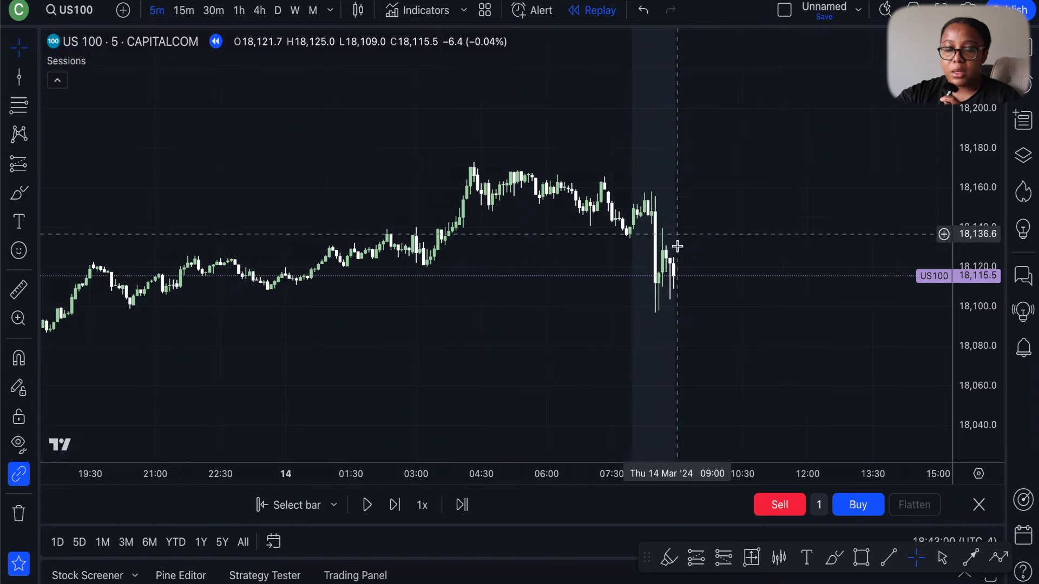
pyautogui.scroll(1, 663, 293)
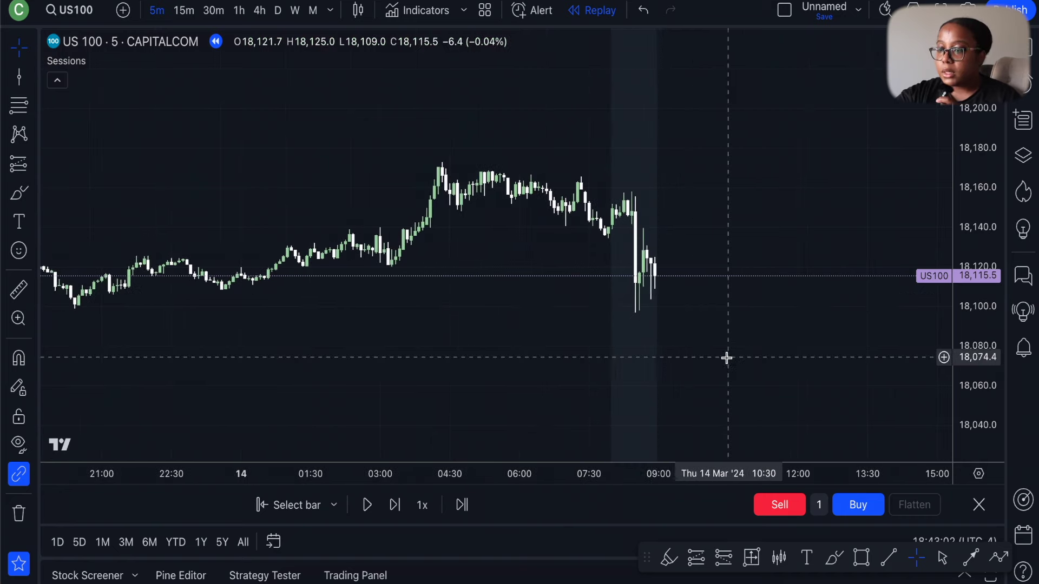
pyautogui.scroll(-1, 726, 357)
# Step: Enlarge and centre the 08:30 drop from about 18,155 to near 18,100
pyautogui.moveTo(984, 399); pyautogui.dragTo(984, 228)
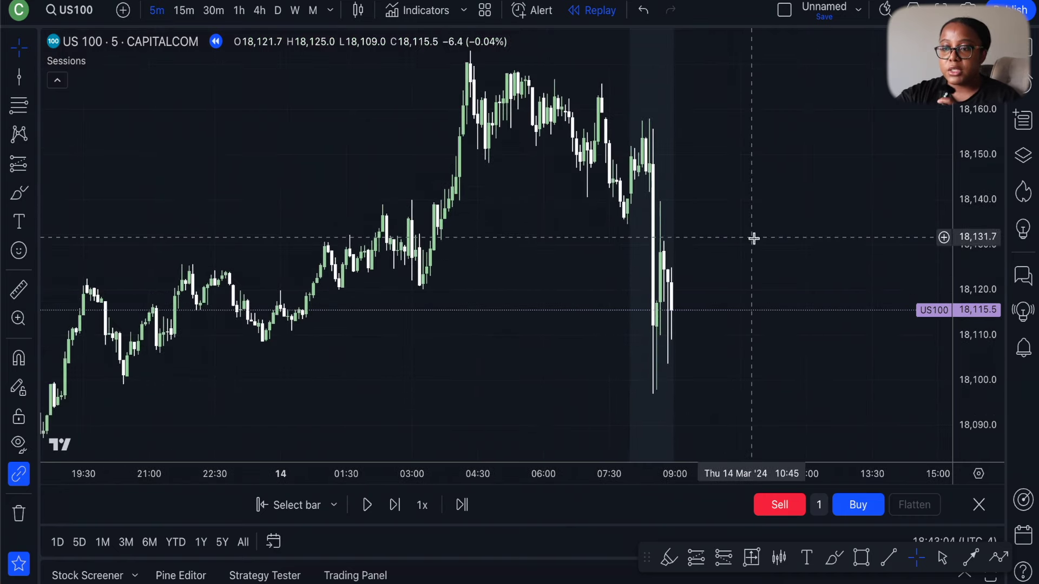
pyautogui.moveTo(751, 237); pyautogui.dragTo(660, 213)
pyautogui.moveTo(980, 182); pyautogui.dragTo(980, 194)
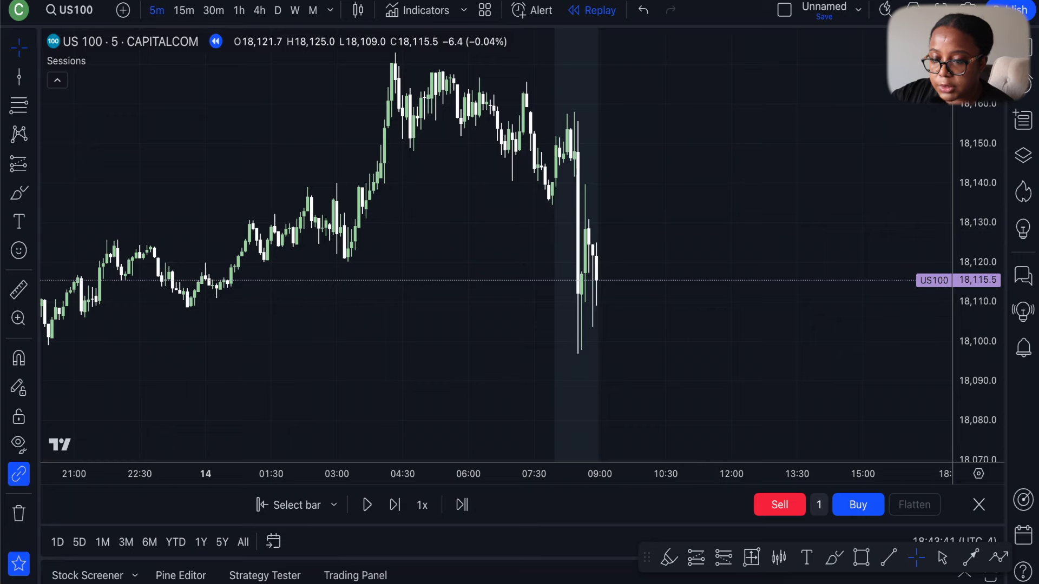
pyautogui.scroll(2, 560, 205)
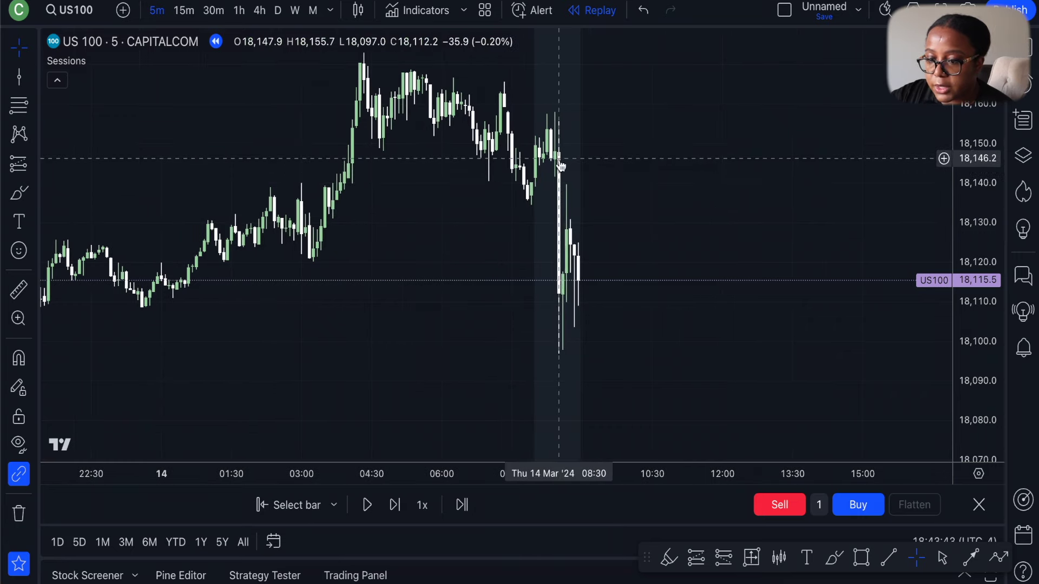
pyautogui.scroll(3, 563, 168)
pyautogui.moveTo(634, 203); pyautogui.dragTo(575, 202)
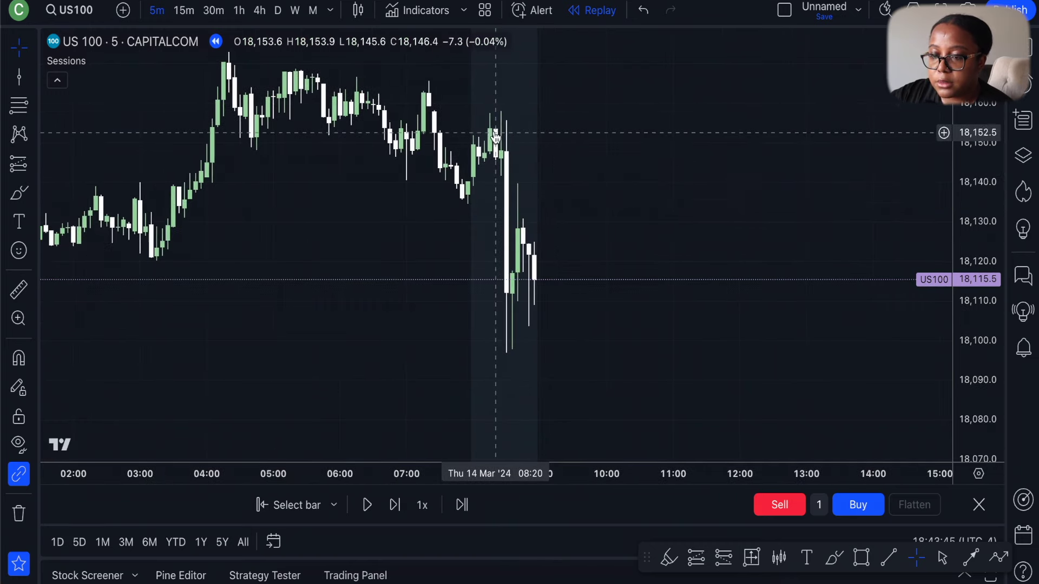
pyautogui.moveTo(531, 171); pyautogui.dragTo(531, 184)
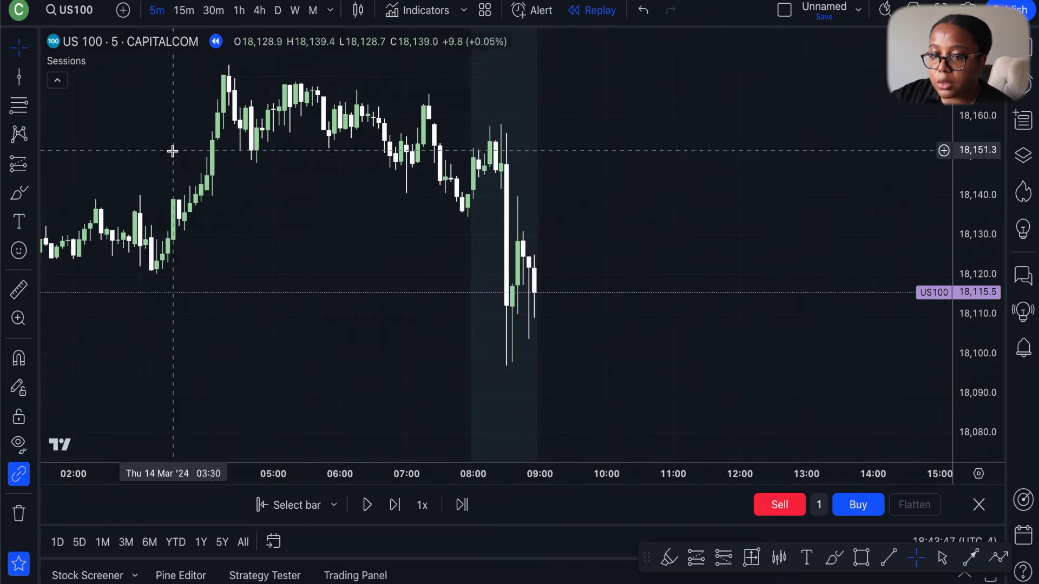
# Step: Measure the 08:30 drop with Date and Price Range (about −57.3 over 3 bars), then discard it
pyautogui.click(31, 171)
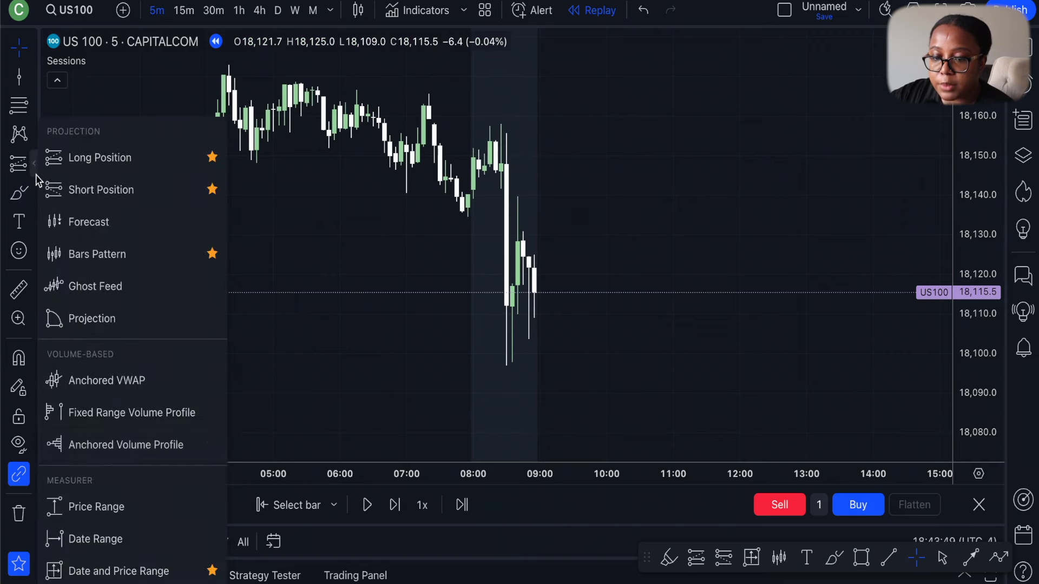
pyautogui.click(81, 567)
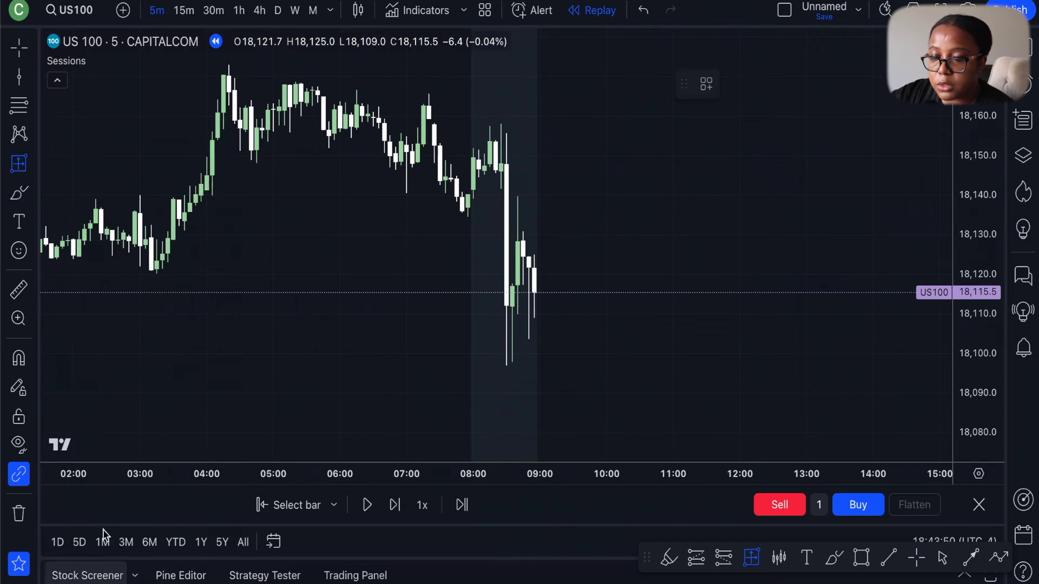
pyautogui.click(509, 133)
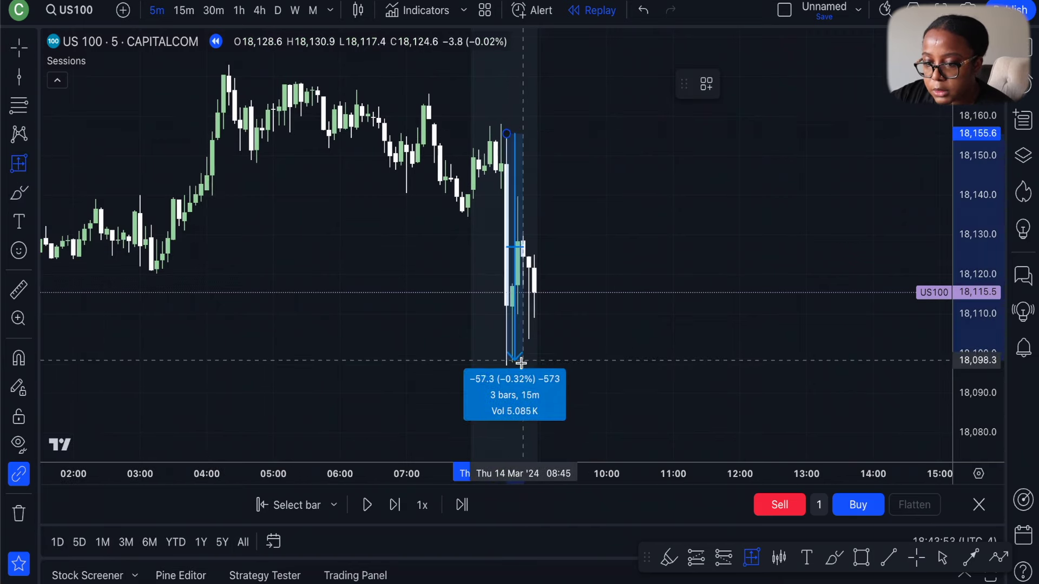
pyautogui.press('Escape')
# Step: Zoom out to show the overnight climb from about 18,050 to 18,165 before the drop
pyautogui.scroll(5, 643, 158)
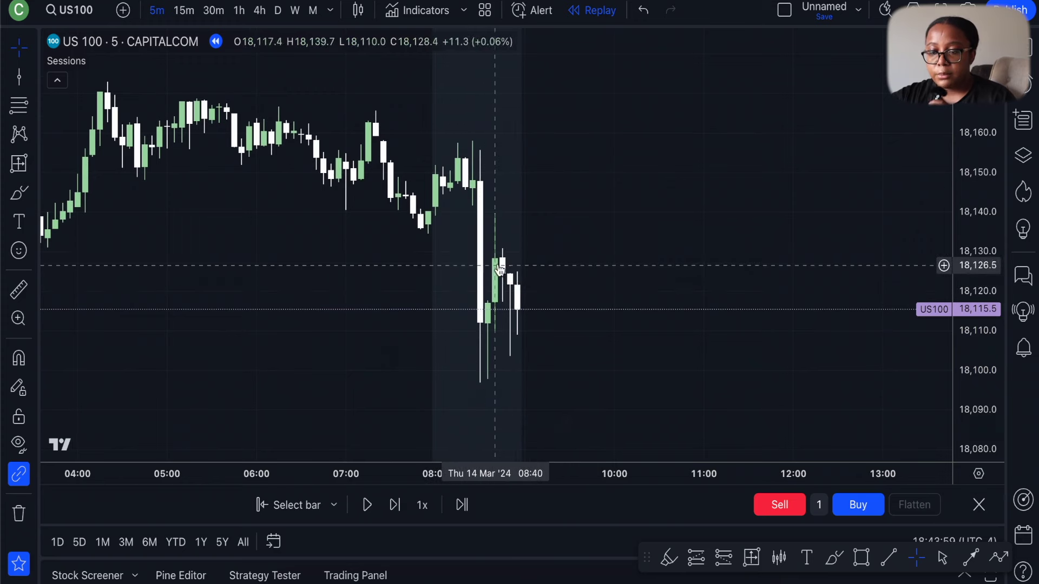
pyautogui.scroll(-3, 599, 267)
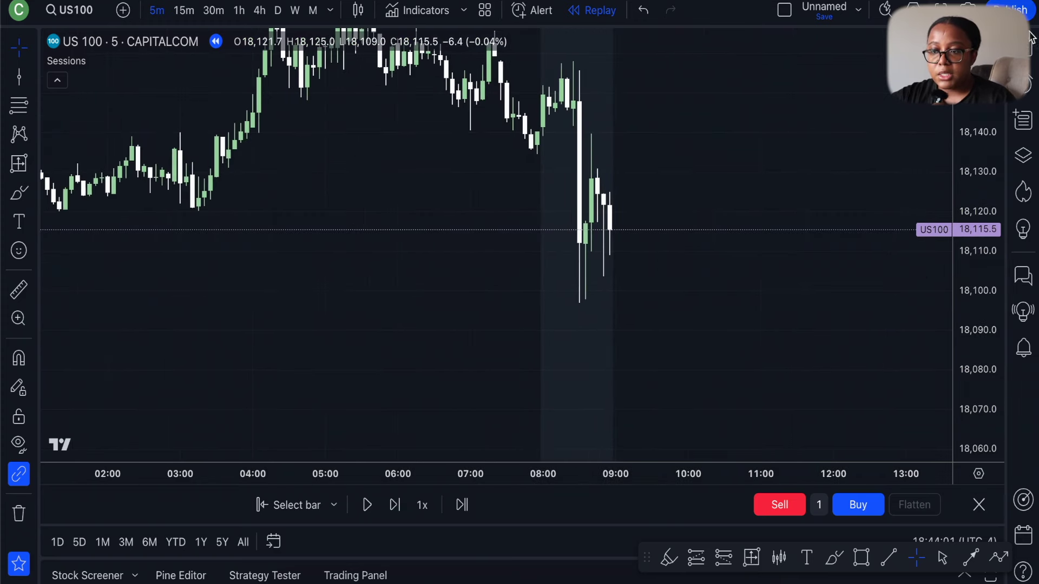
pyautogui.scroll(-5, 575, 255)
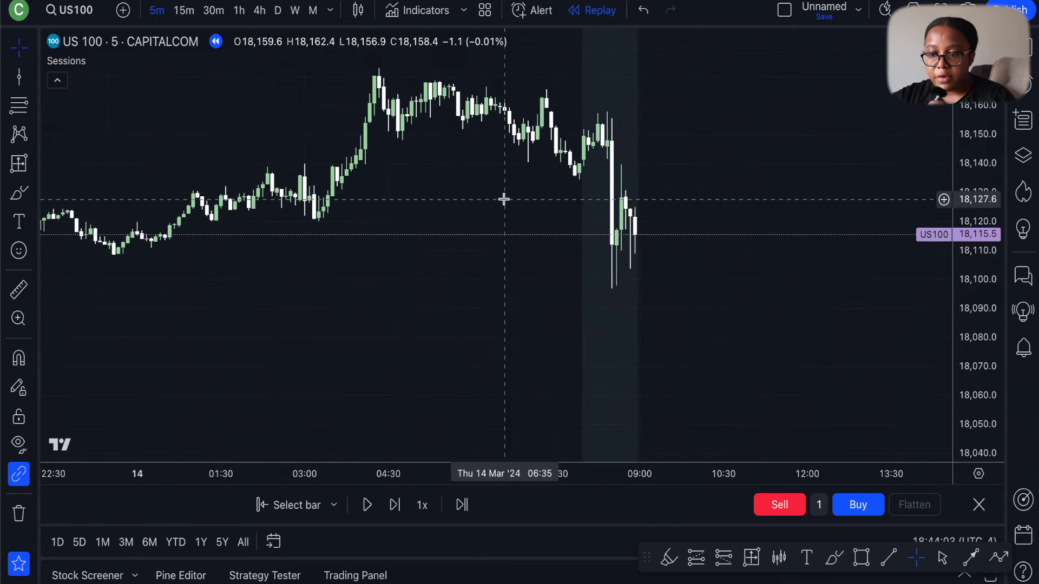
pyautogui.scroll(-5, 504, 237)
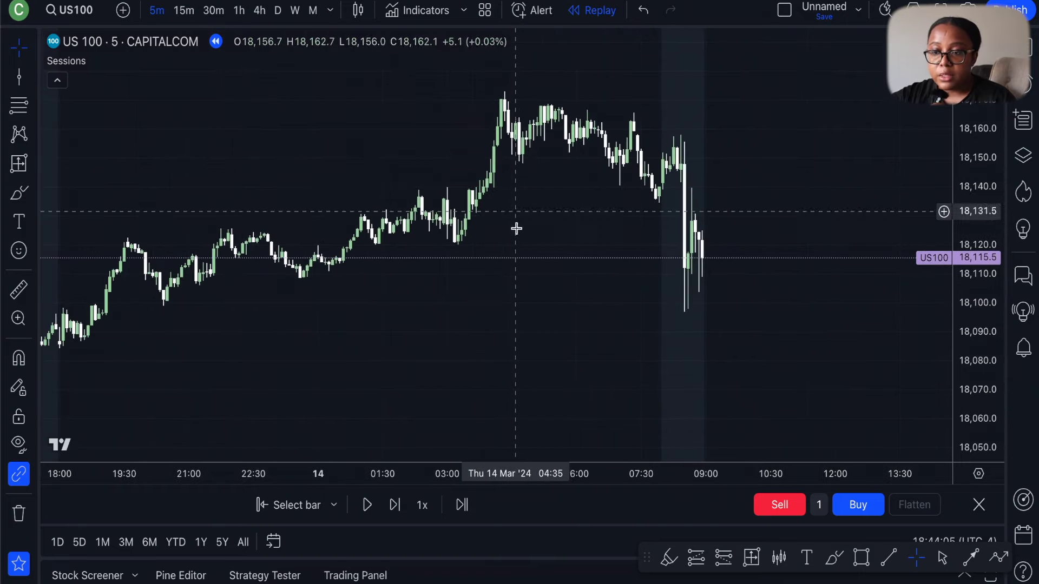
pyautogui.scroll(-1, 520, 276)
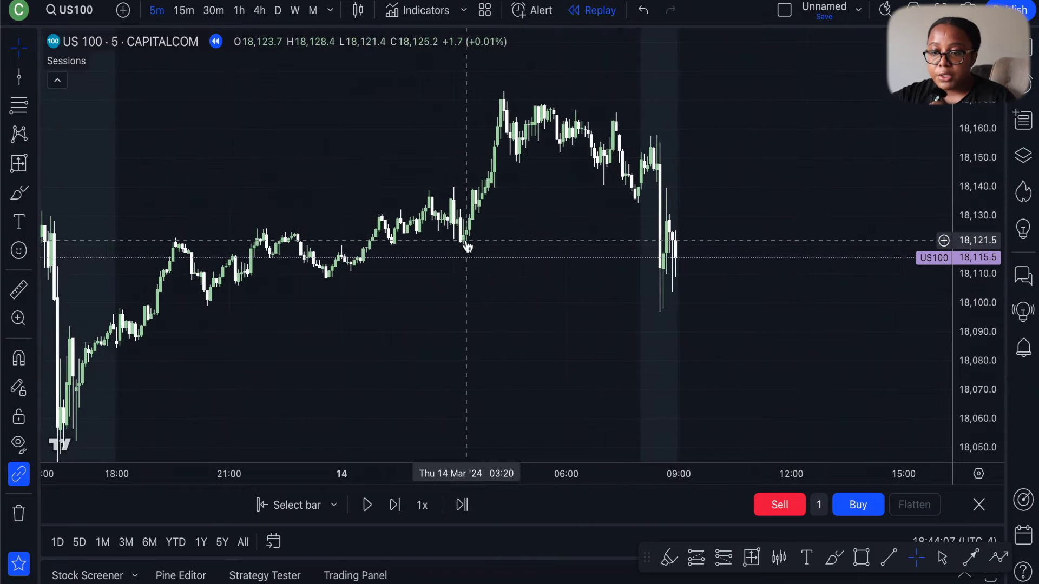
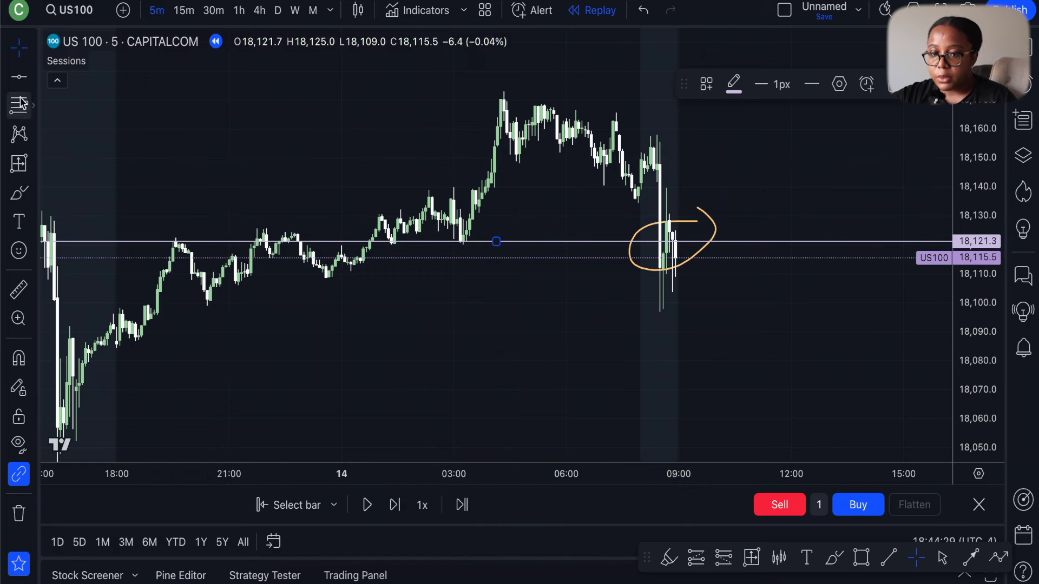
# Step: Add a horizontal line at 18,148.5 above the 18,121.3 level and re-centre the chart
pyautogui.click(19, 81)
pyautogui.click(541, 163)
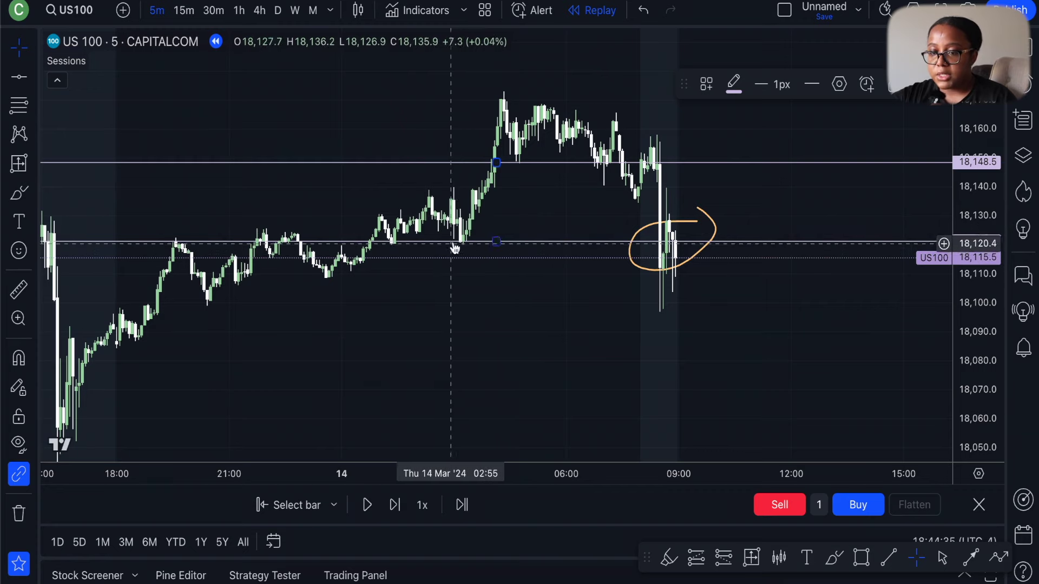
pyautogui.moveTo(470, 226)
pyautogui.mouseDown()
pyautogui.moveTo(440, 237)
pyautogui.moveTo(471, 250)
pyautogui.moveTo(475, 232)
pyautogui.moveTo(504, 244)
pyautogui.moveTo(474, 236)
pyautogui.mouseUp()
# Step: Draw a brush loop, then undo it along with the 18,148.5 horizontal line
pyautogui.click(20, 195)
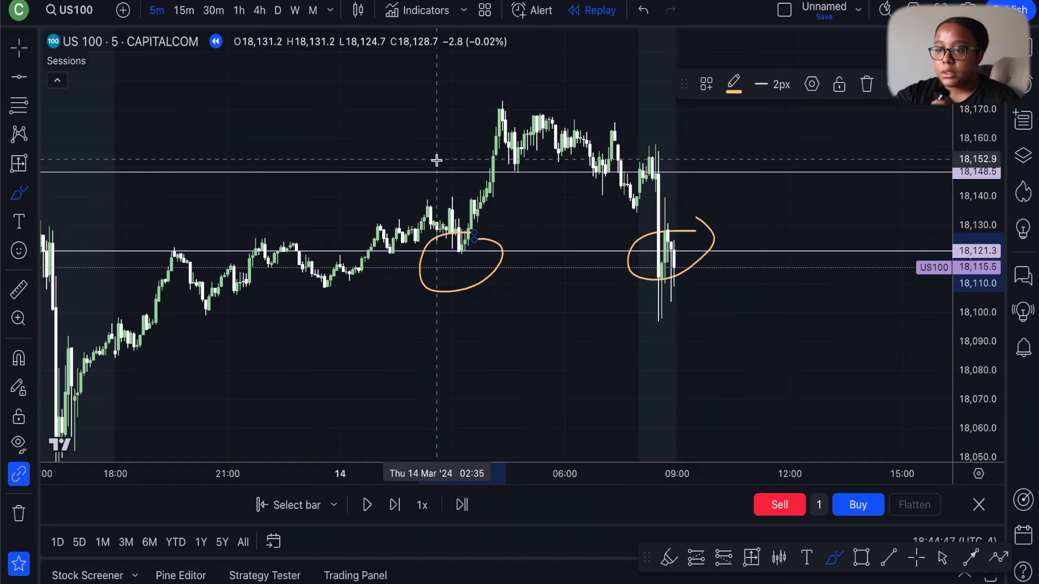
pyautogui.click(644, 12)
pyautogui.click(646, 13)
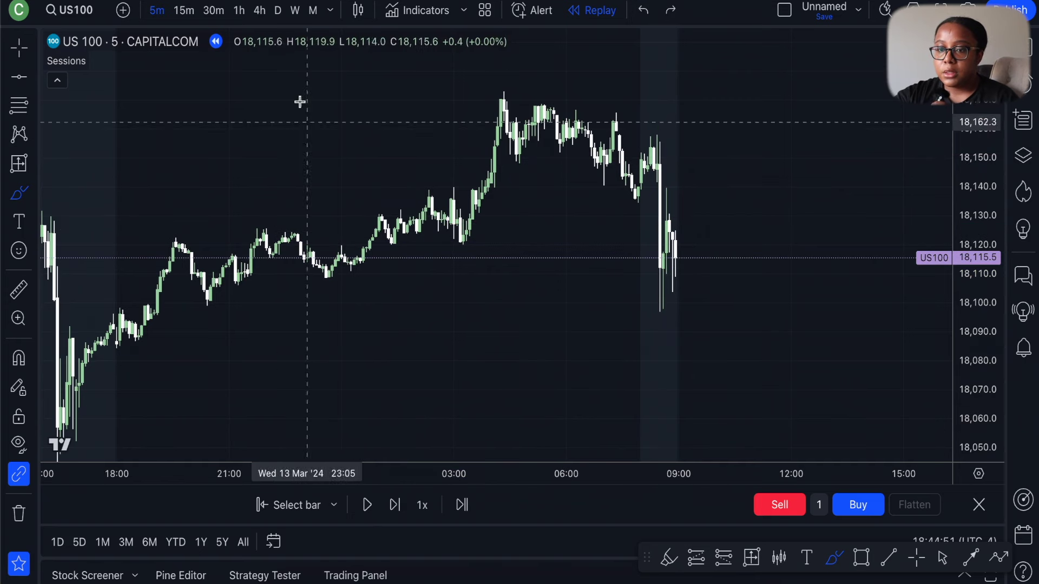
# Step: Switch US100 to 1-hour candles and zoom in with taller candles
pyautogui.click(239, 10)
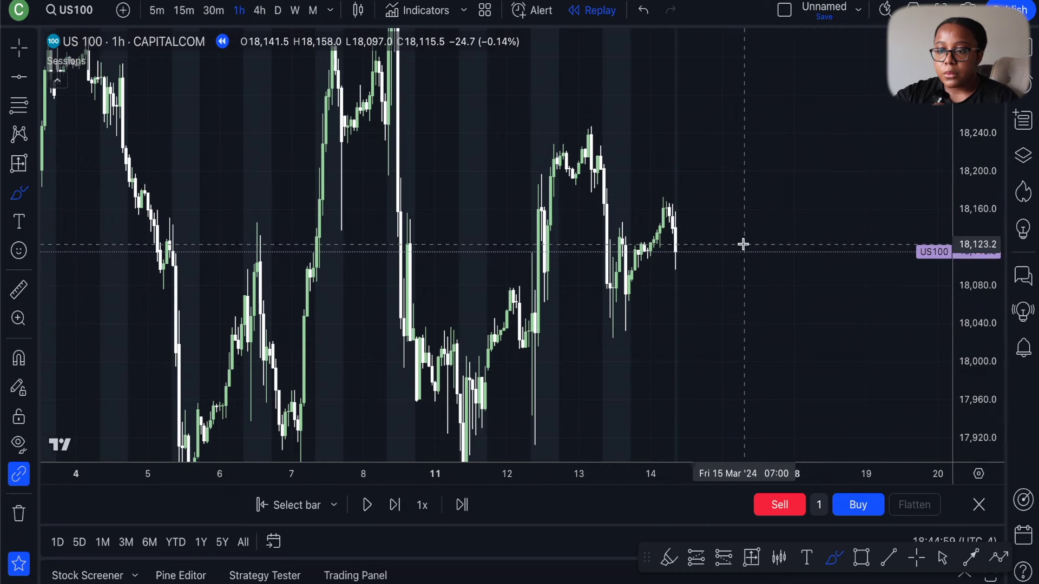
pyautogui.scroll(2, 681, 228)
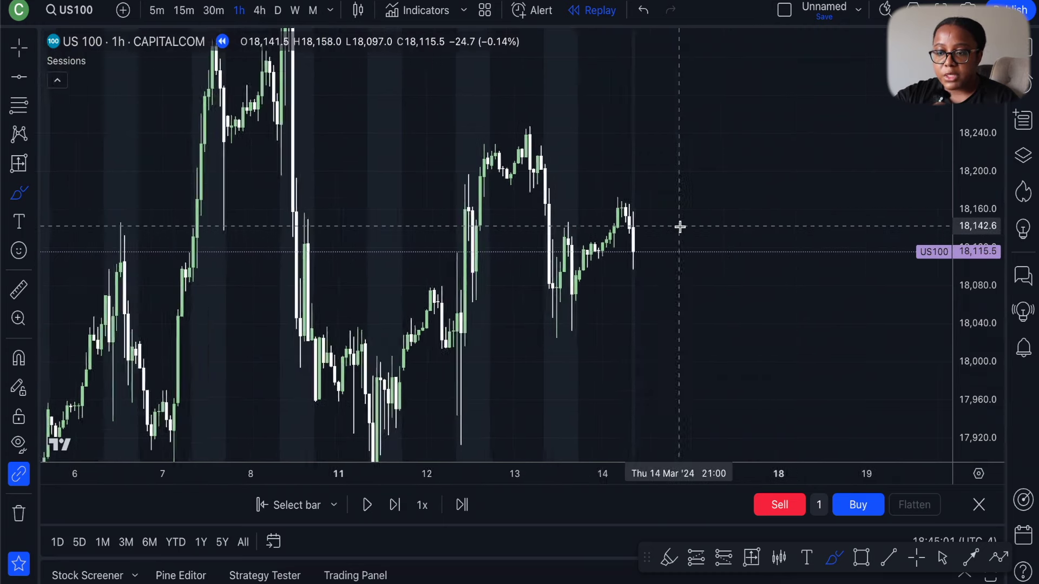
pyautogui.scroll(2, 680, 227)
pyautogui.moveTo(983, 168); pyautogui.dragTo(969, 325)
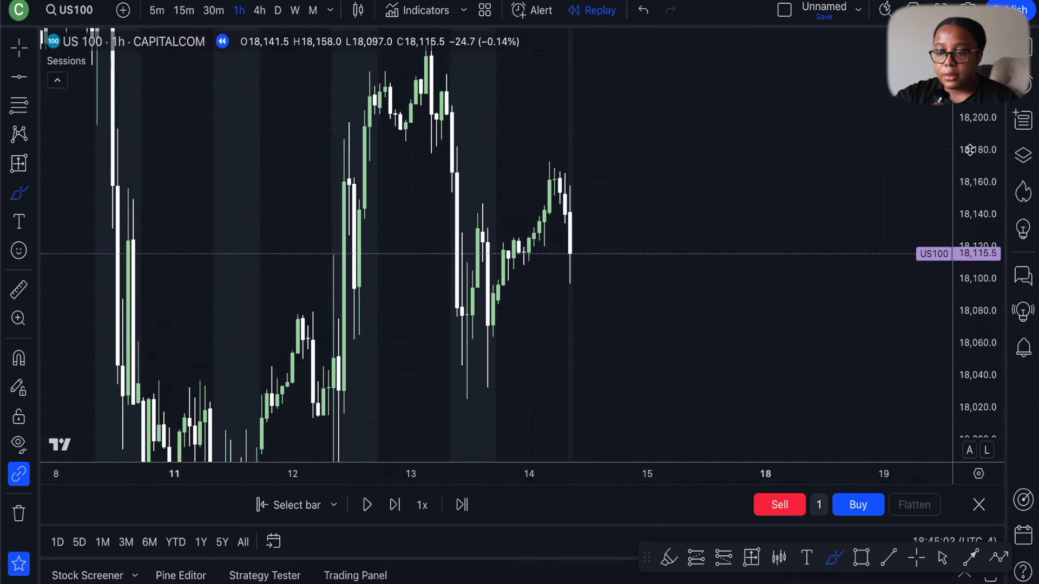
pyautogui.scroll(3, 577, 215)
pyautogui.scroll(4, 577, 215)
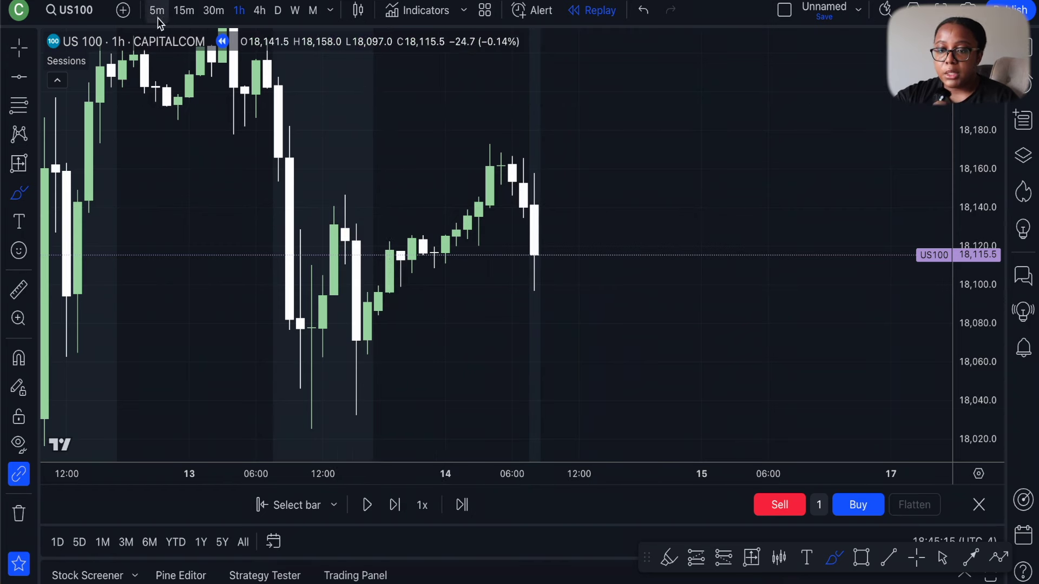
# Step: Switch to 30-minute candles, delete a test brush stroke, and frame the broader move
pyautogui.click(218, 12)
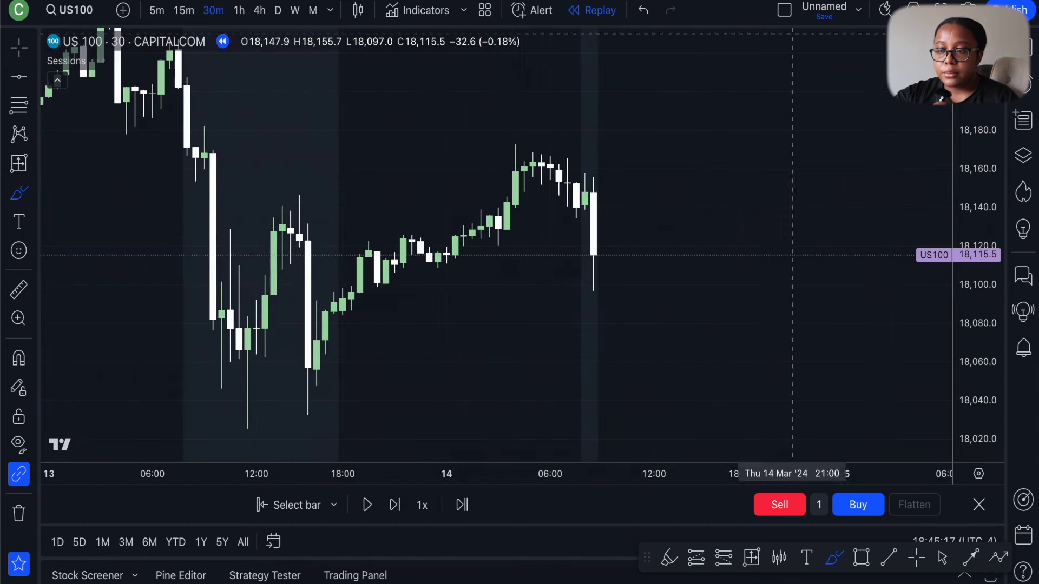
pyautogui.moveTo(976, 339); pyautogui.dragTo(977, 379)
pyautogui.moveTo(749, 136); pyautogui.dragTo(741, 243)
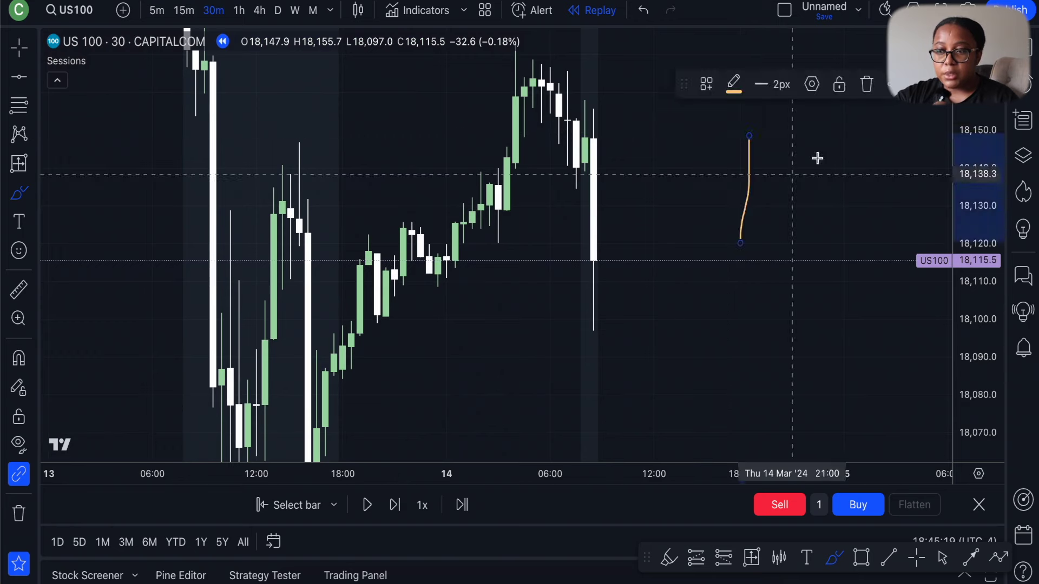
pyautogui.click(865, 86)
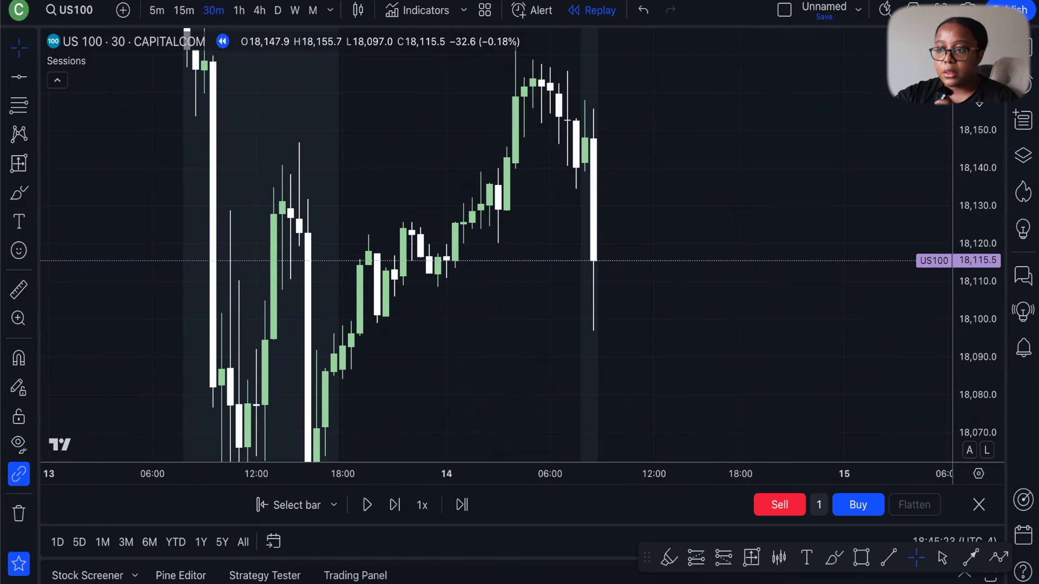
pyautogui.moveTo(979, 98); pyautogui.dragTo(979, 215)
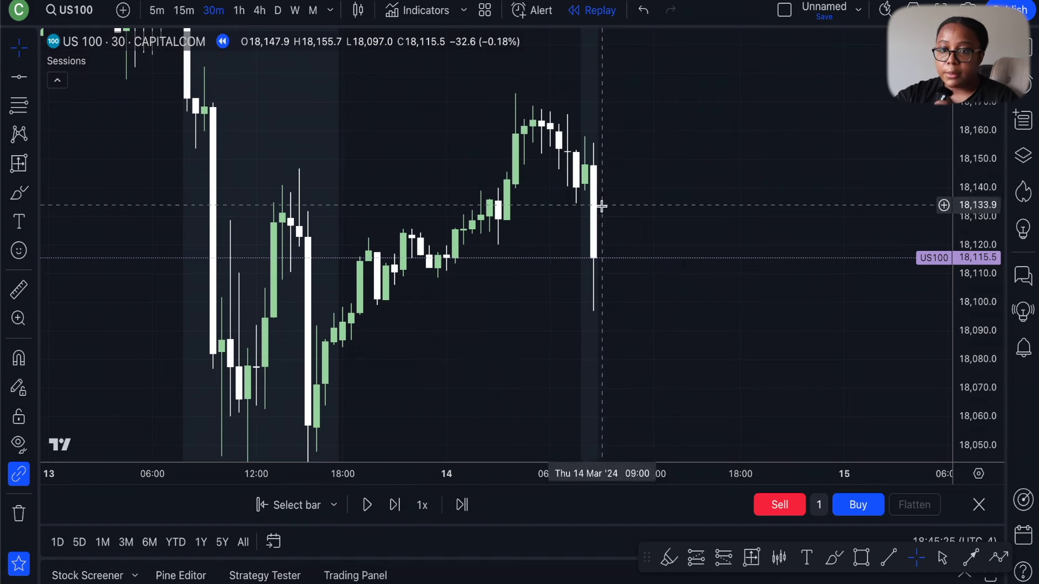
pyautogui.moveTo(639, 177); pyautogui.dragTo(634, 251)
pyautogui.scroll(-2, 634, 251)
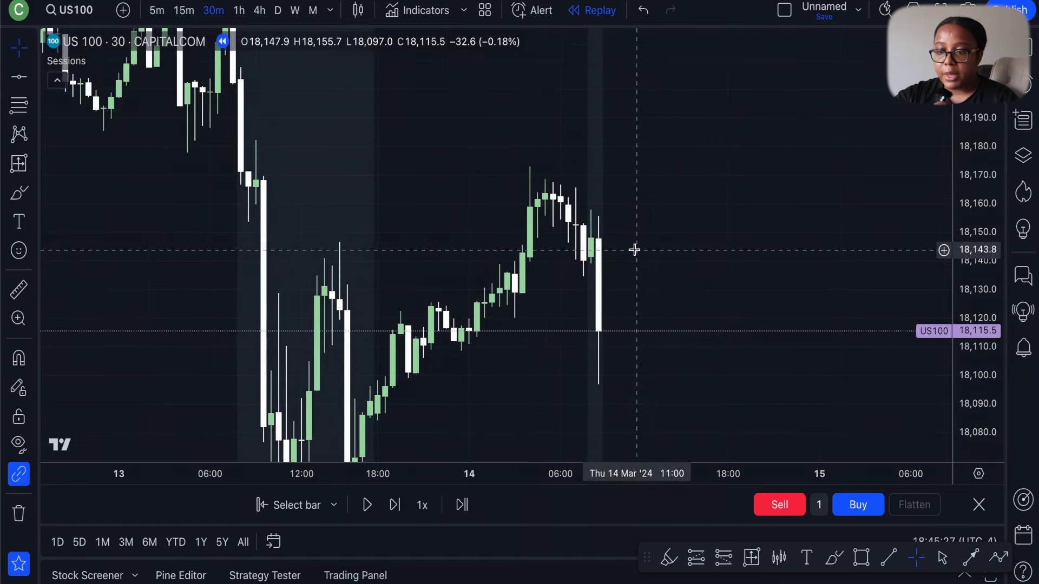
pyautogui.moveTo(985, 84); pyautogui.dragTo(985, 250)
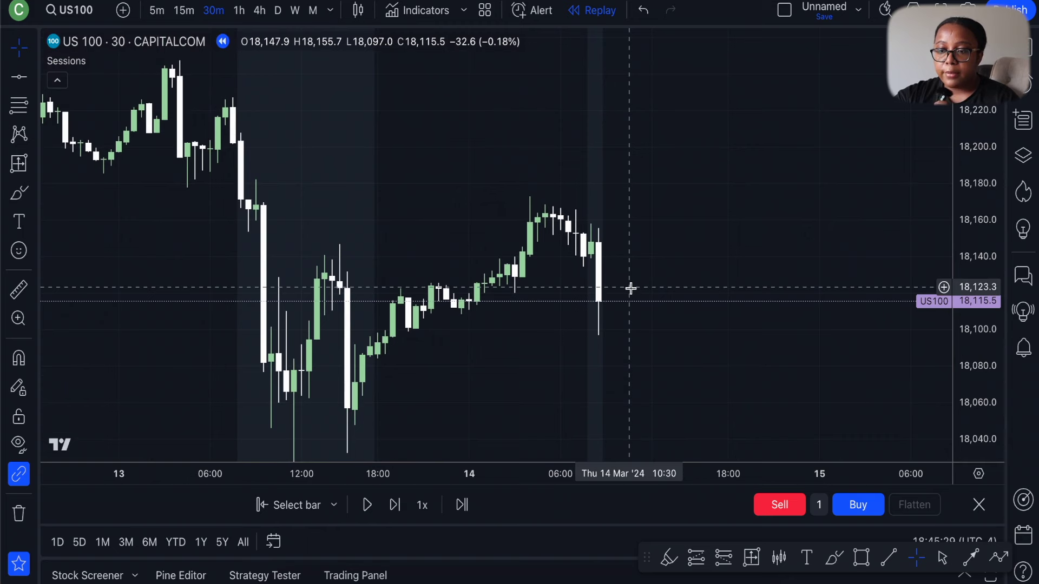
pyautogui.moveTo(631, 283); pyautogui.dragTo(628, 237)
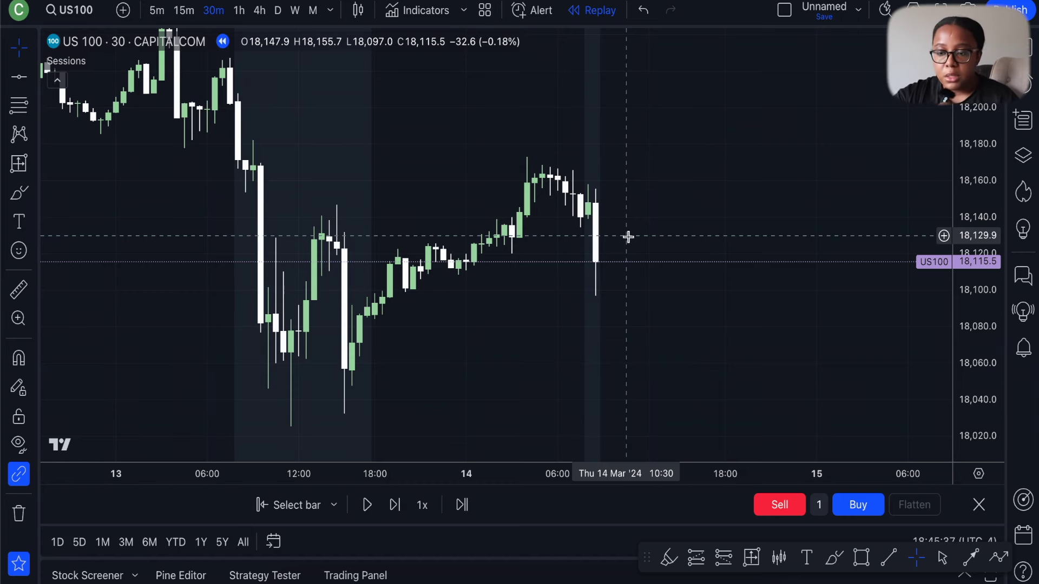
pyautogui.scroll(-2, 417, 250)
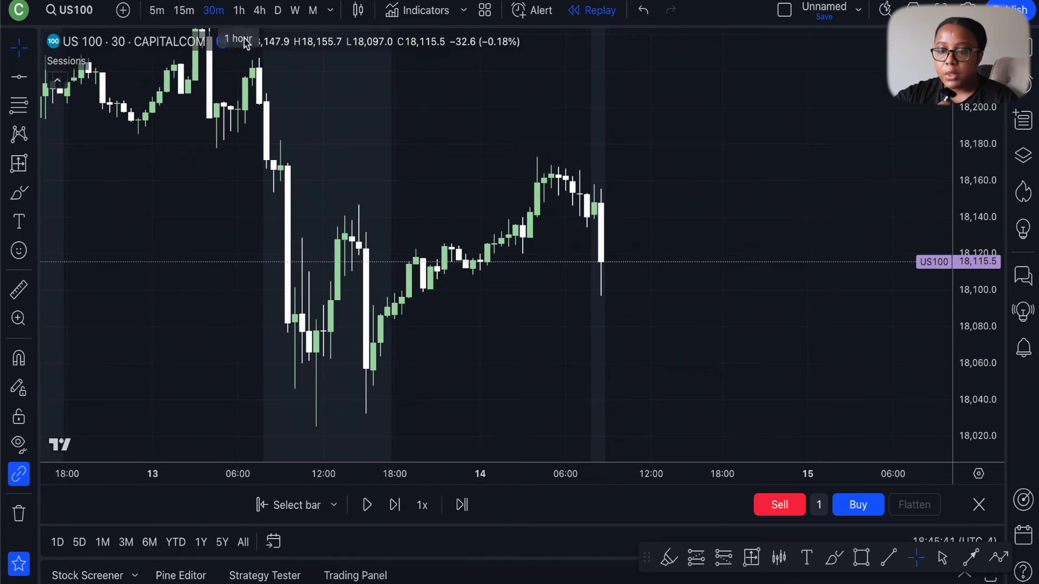
# Step: Return to 5-minute candles and rescale the view around recent price action
pyautogui.click(157, 10)
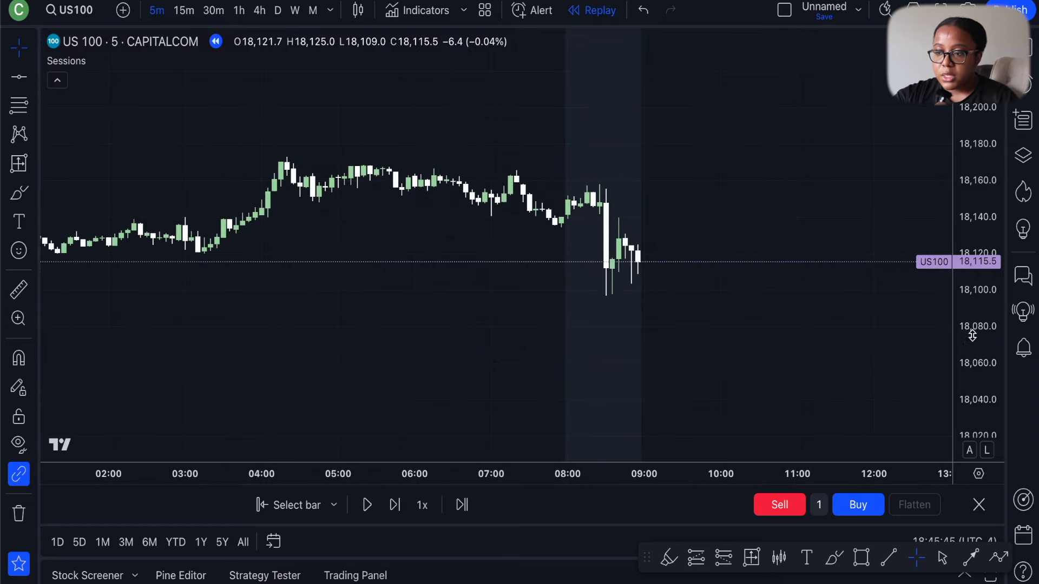
pyautogui.moveTo(973, 336); pyautogui.dragTo(916, 116)
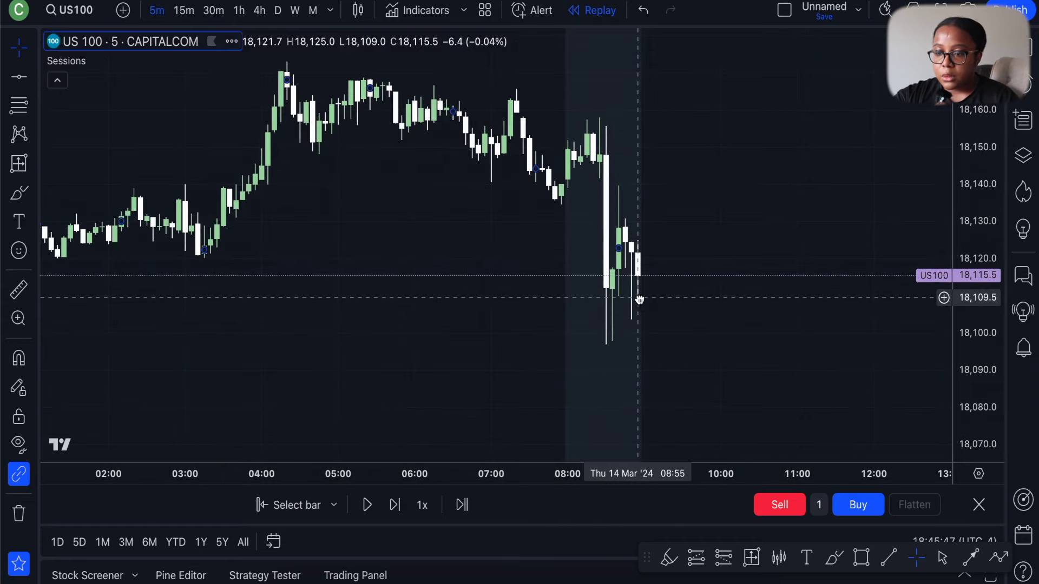
pyautogui.moveTo(640, 299); pyautogui.dragTo(492, 329)
pyautogui.moveTo(990, 109); pyautogui.dragTo(982, 239)
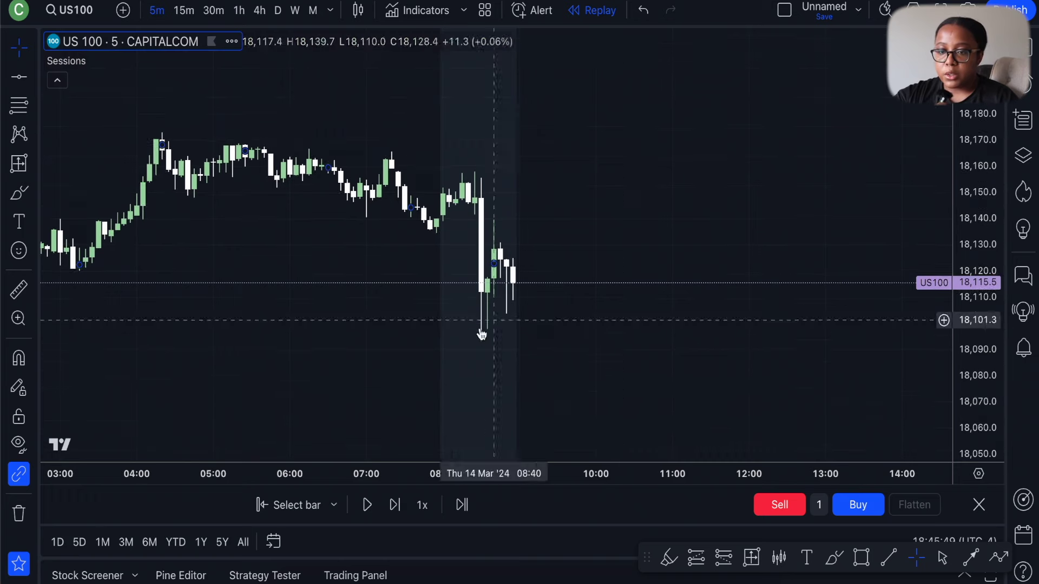
pyautogui.scroll(-3, 481, 329)
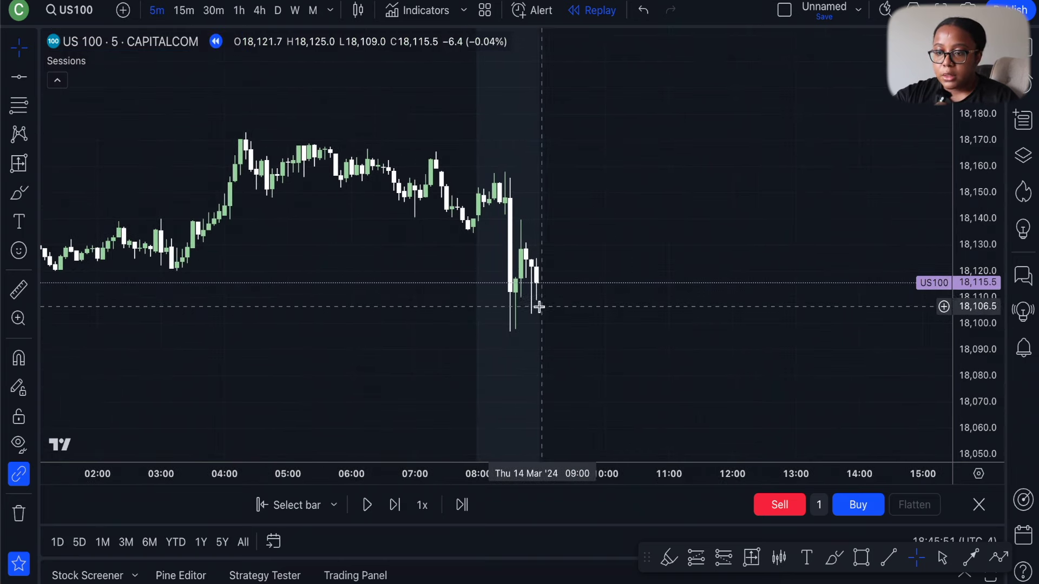
# Step: Step the replay forward bar by bar past 09:00 to a price of 18,119.6
pyautogui.click(401, 510)
pyautogui.click(401, 511)
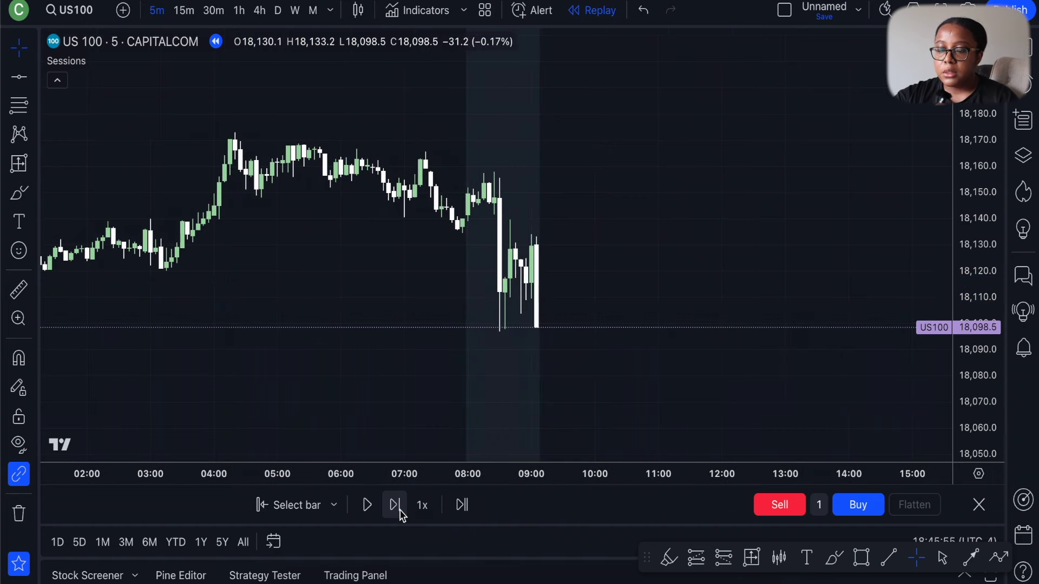
pyautogui.click(395, 505)
pyautogui.click(395, 505)
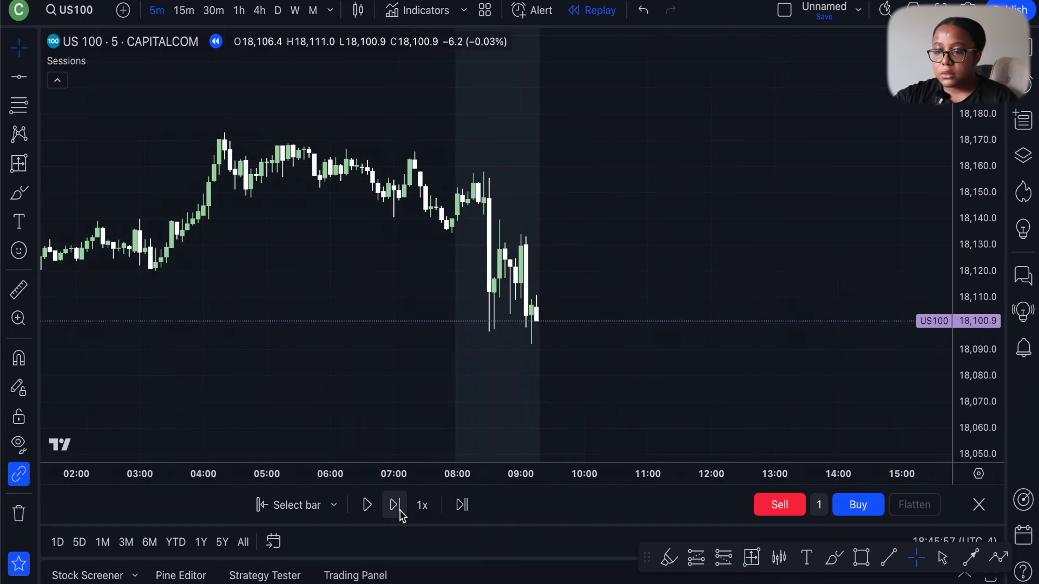
pyautogui.click(400, 511)
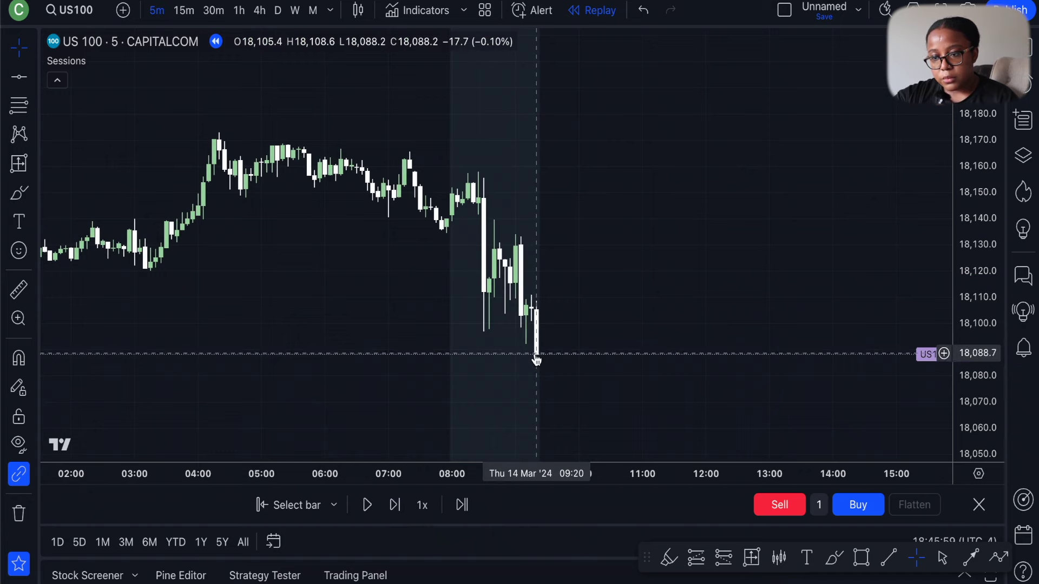
pyautogui.scroll(-4, 589, 341)
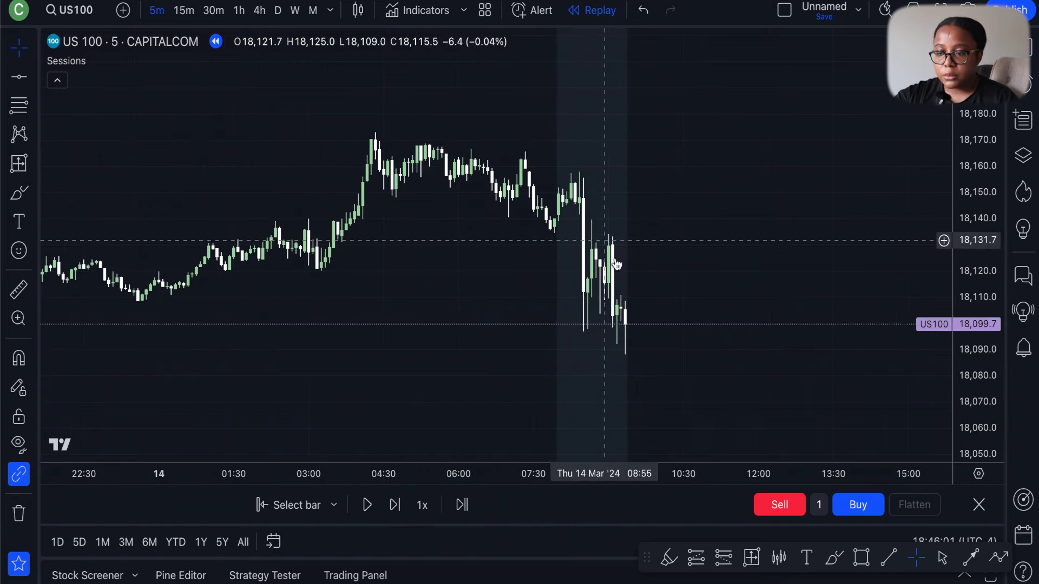
pyautogui.scroll(4, 648, 311)
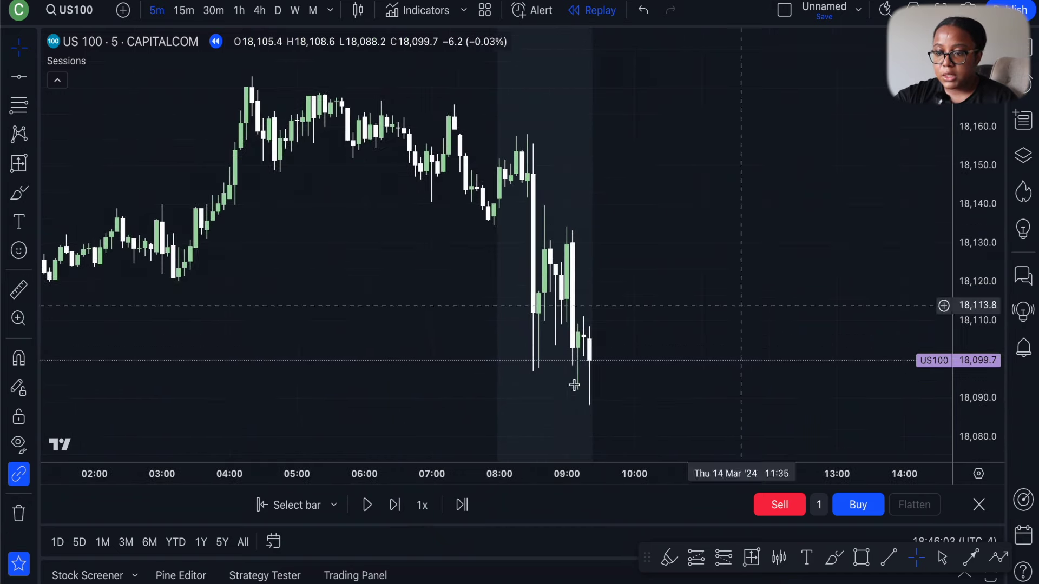
pyautogui.click(396, 507)
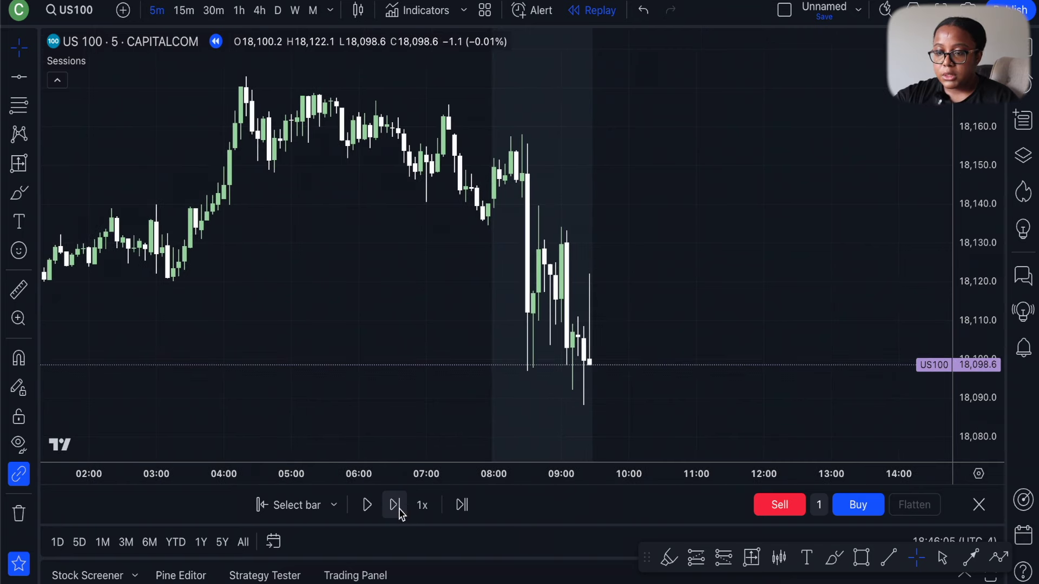
pyautogui.click(395, 507)
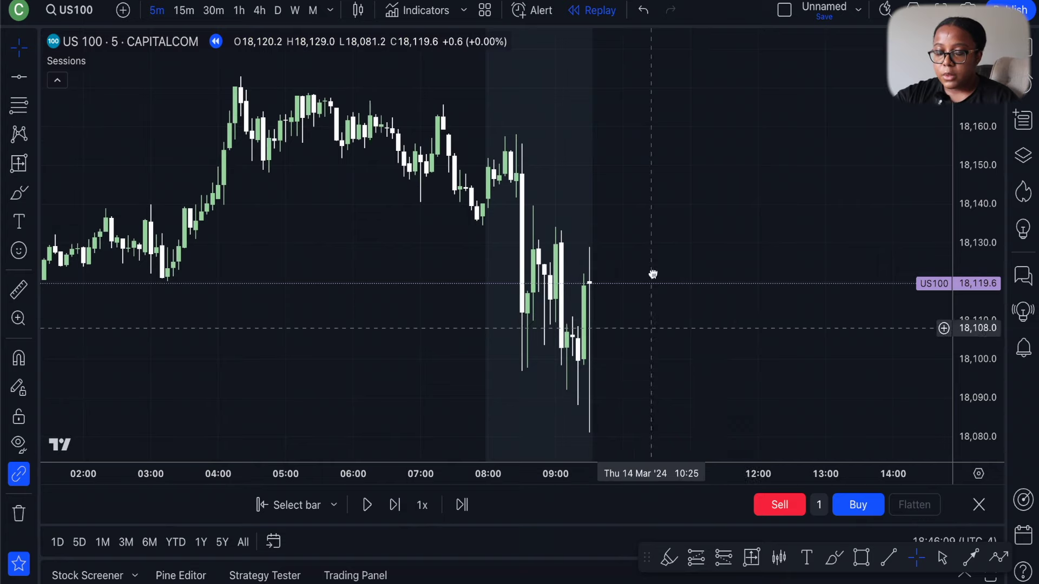
pyautogui.moveTo(652, 330); pyautogui.dragTo(633, 239)
pyautogui.scroll(3, 580, 225)
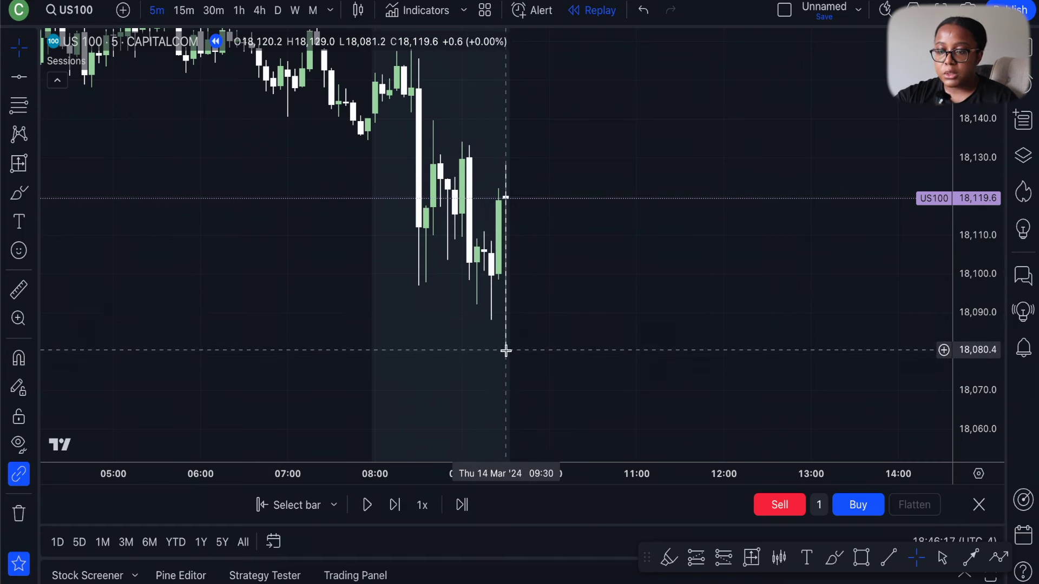
pyautogui.hotkey('shift', 'Right')
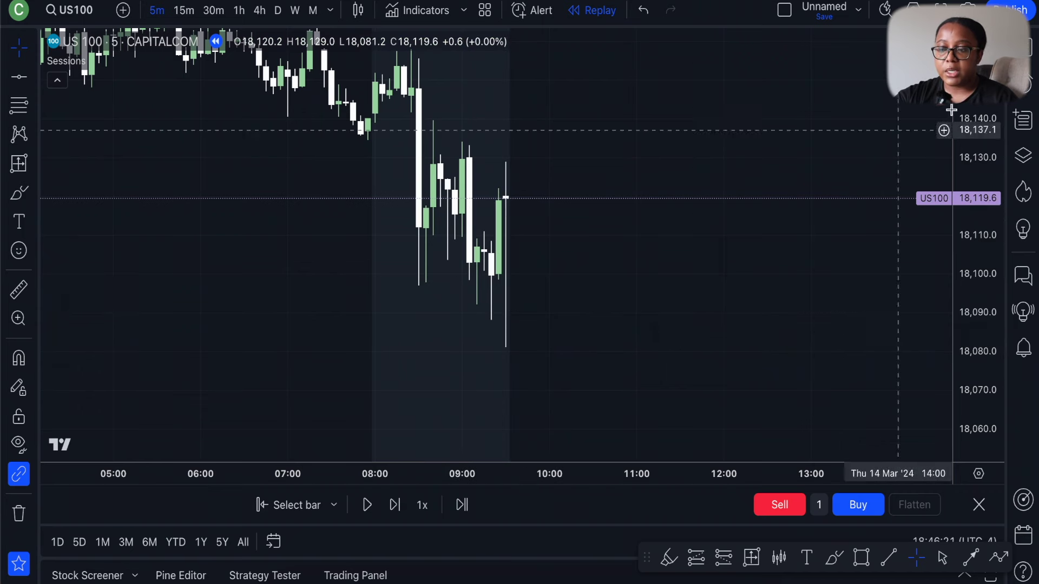
pyautogui.moveTo(968, 73); pyautogui.dragTo(929, 130)
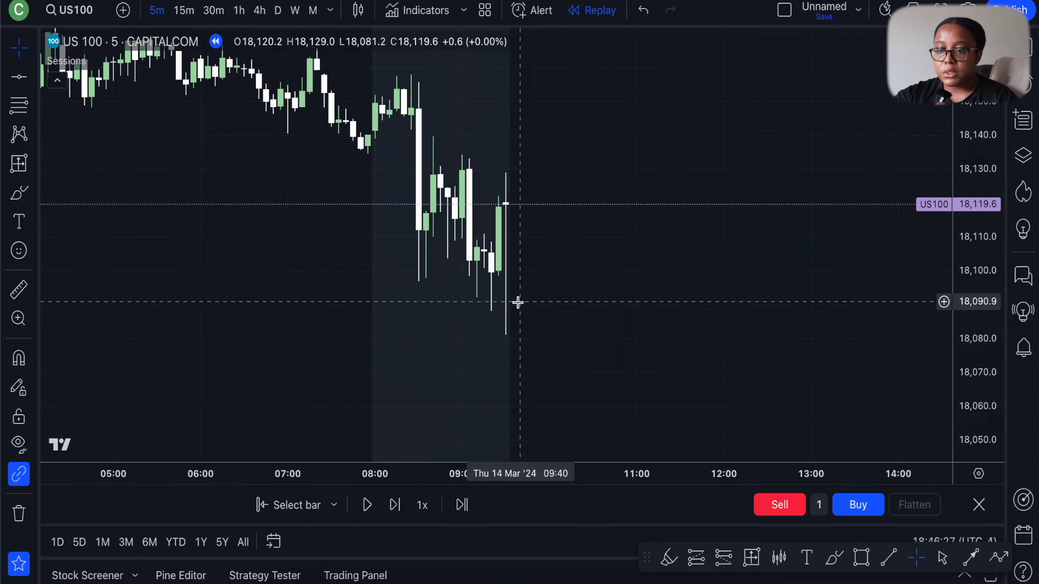
pyautogui.scroll(-1, 519, 304)
pyautogui.moveTo(631, 262); pyautogui.dragTo(698, 274)
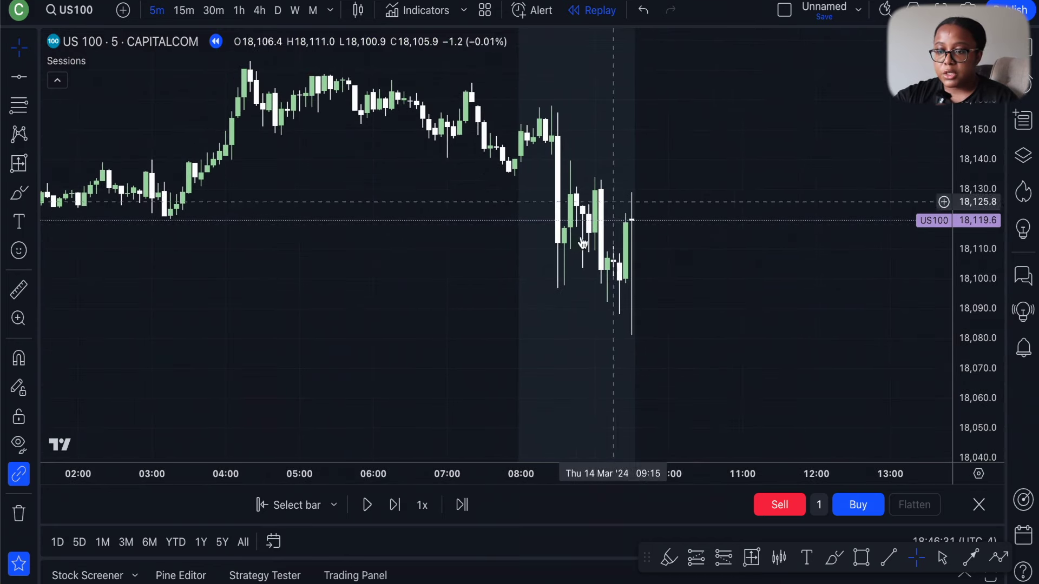
# Step: Draw a rectangle zone from about 18,087 to 18,102, extending left to the 08:30 candles
pyautogui.click(34, 164)
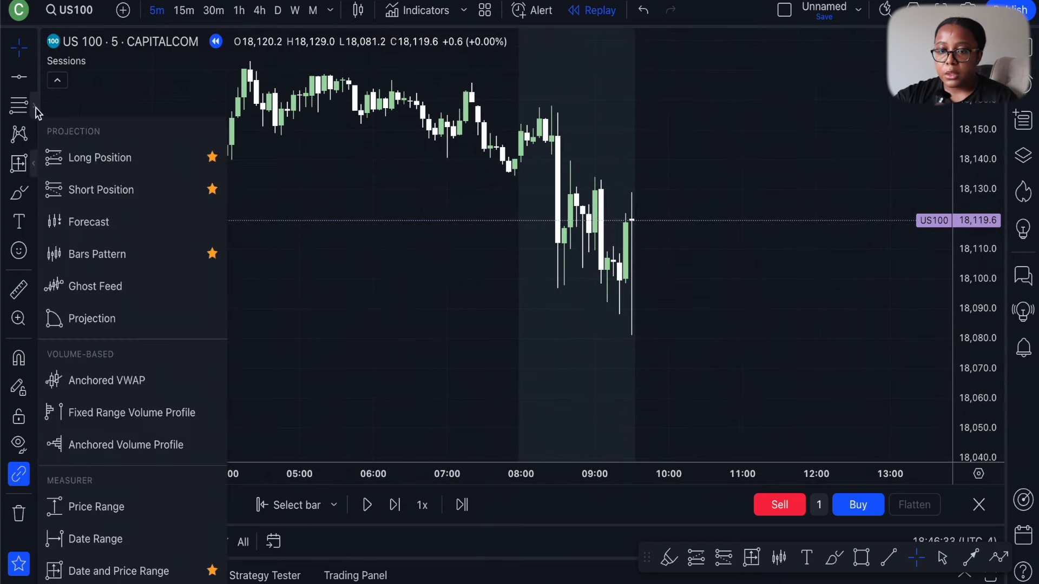
pyautogui.click(33, 192)
pyautogui.click(97, 287)
pyautogui.click(564, 270)
pyautogui.click(890, 318)
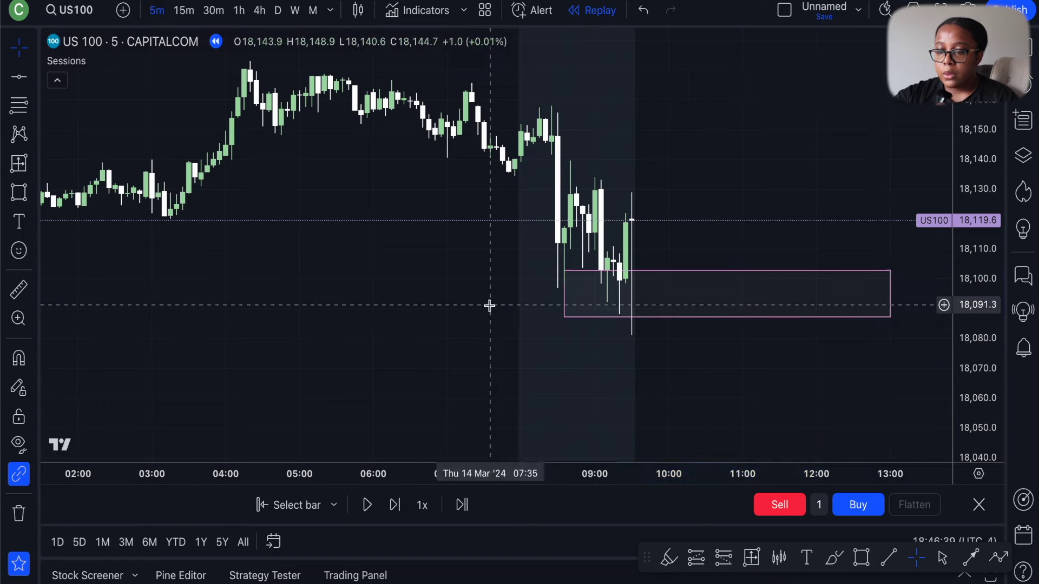
pyautogui.moveTo(565, 270); pyautogui.dragTo(540, 274)
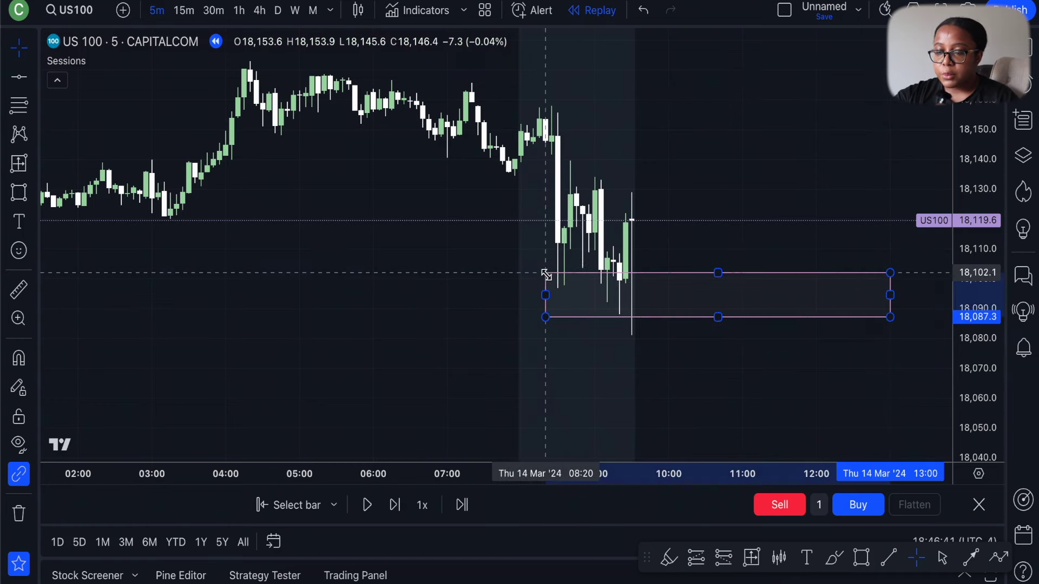
pyautogui.click(496, 285)
pyautogui.hscroll(3, 496, 285)
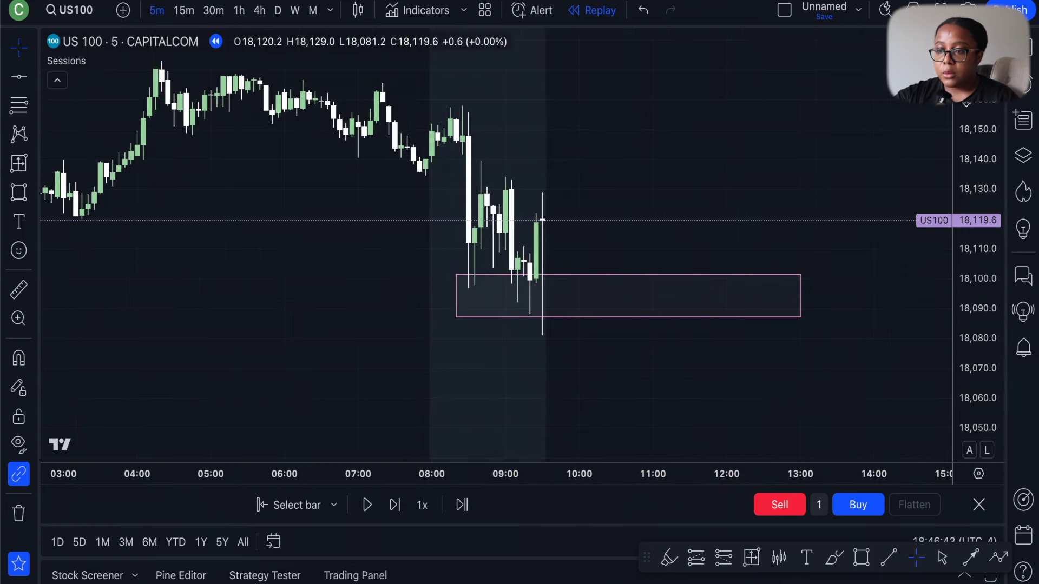
pyautogui.moveTo(984, 152); pyautogui.dragTo(984, 190)
pyautogui.scroll(-1, 616, 235)
pyautogui.scroll(-2, 437, 143)
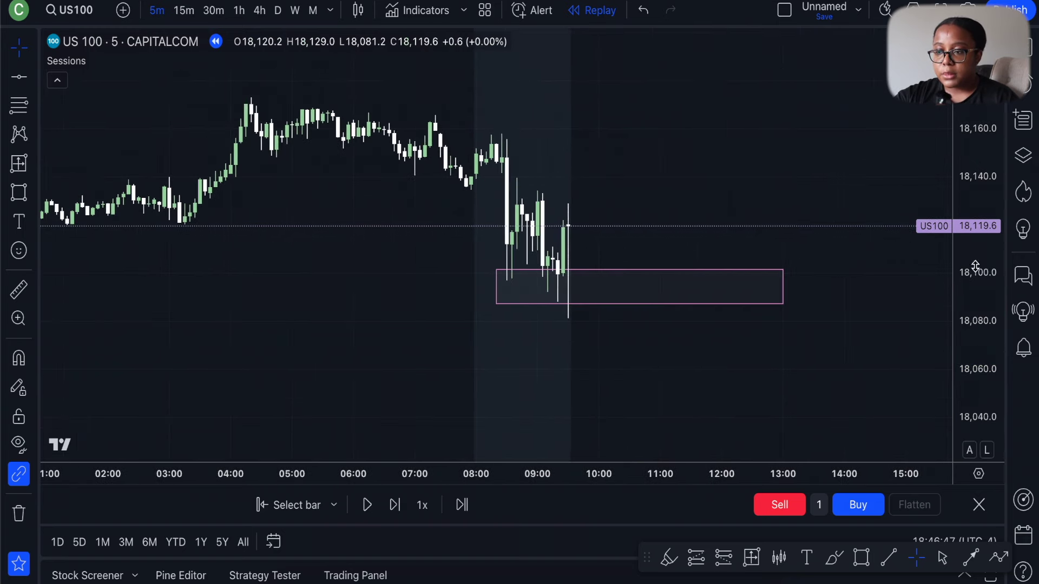
pyautogui.moveTo(978, 256); pyautogui.dragTo(979, 241)
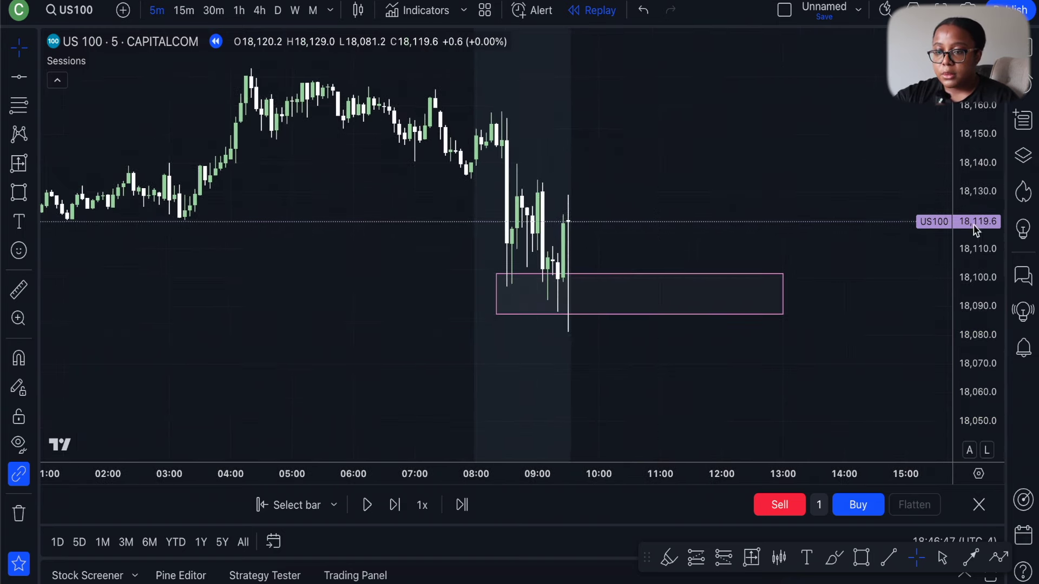
# Step: Check the hourly chart, then return to 5-minute candles
pyautogui.click(238, 11)
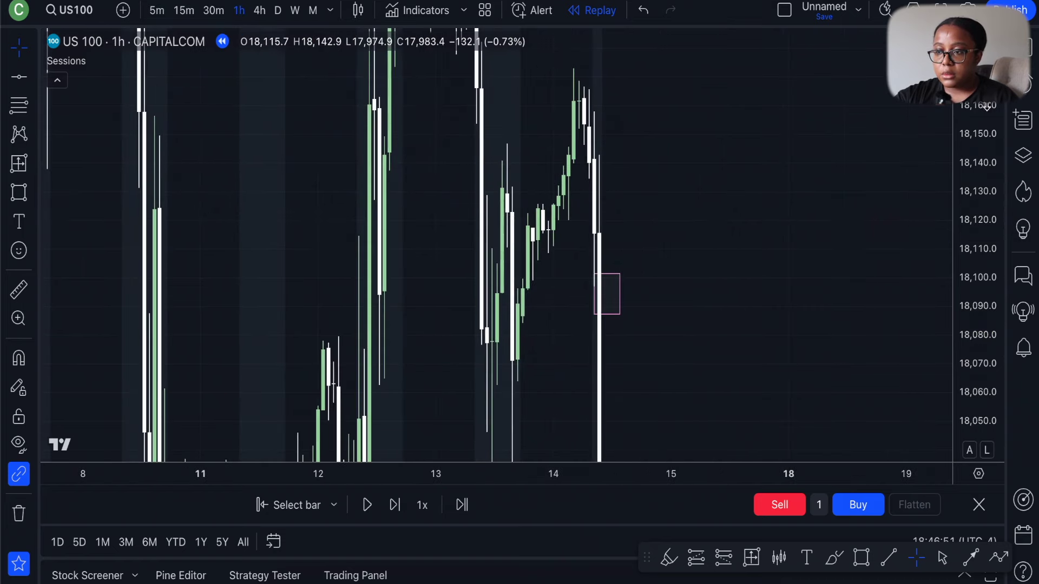
pyautogui.moveTo(988, 127); pyautogui.dragTo(988, 196)
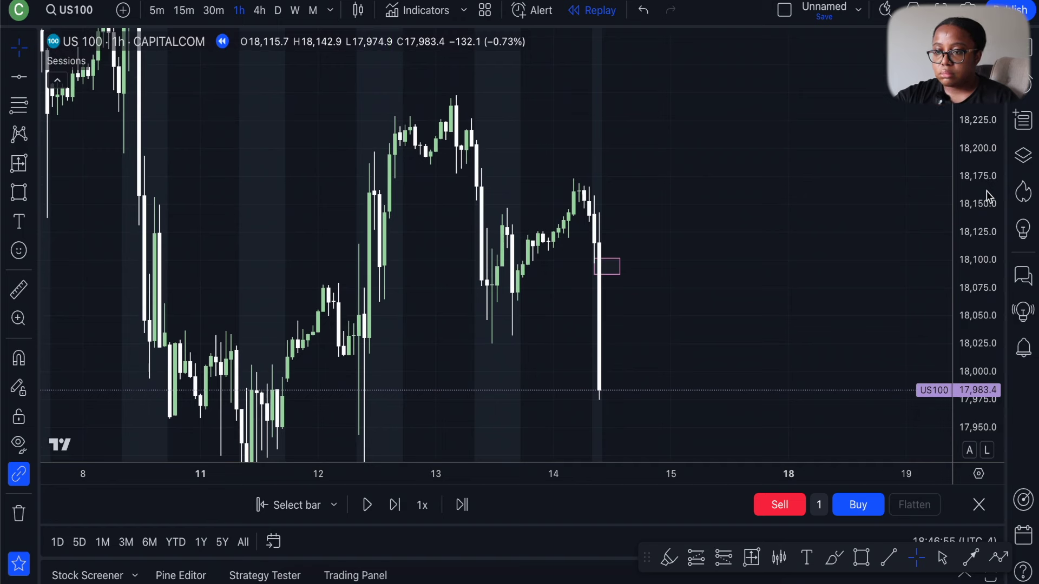
pyautogui.click(154, 21)
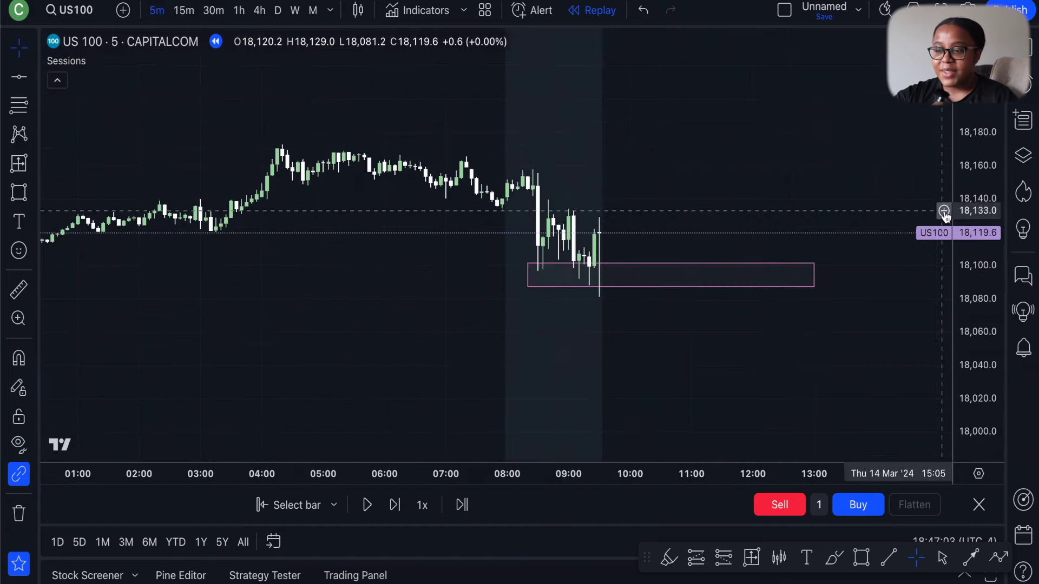
pyautogui.moveTo(716, 371); pyautogui.dragTo(675, 293)
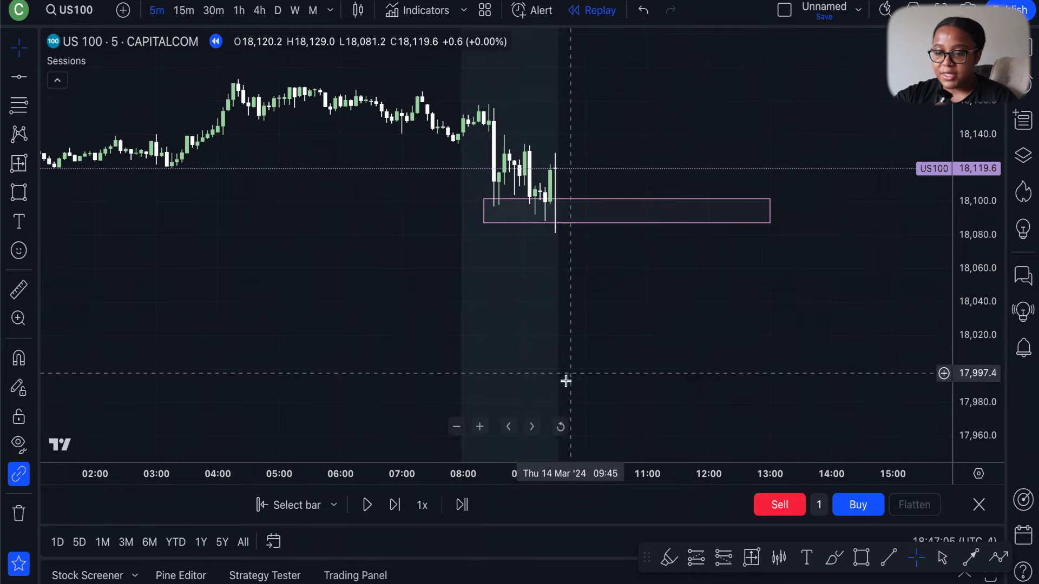
# Step: Advance three bars until a bearish candle breaks the zone, closing at 18,019.9
pyautogui.click(394, 505)
pyautogui.click(395, 505)
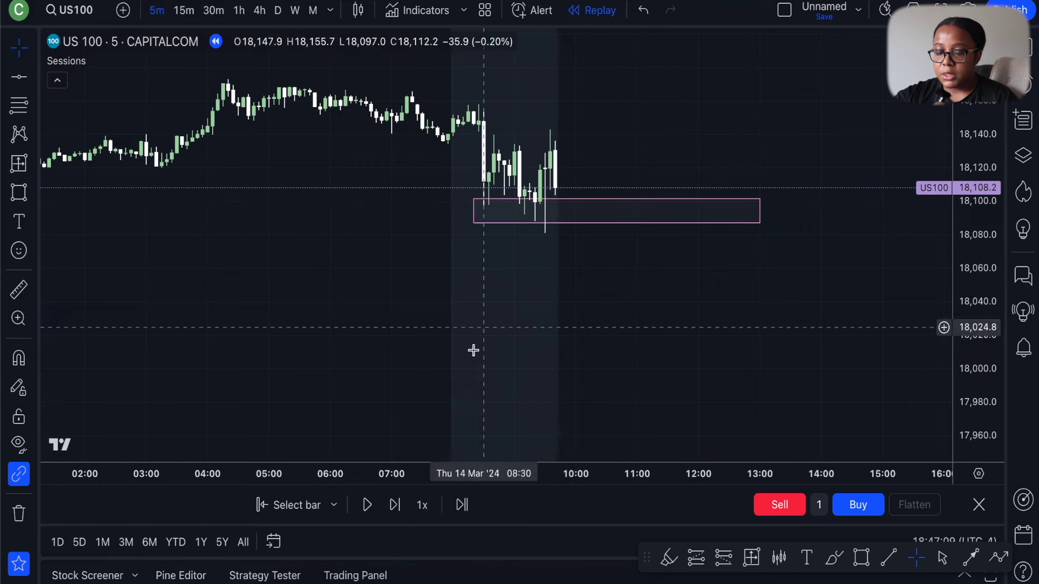
pyautogui.click(395, 505)
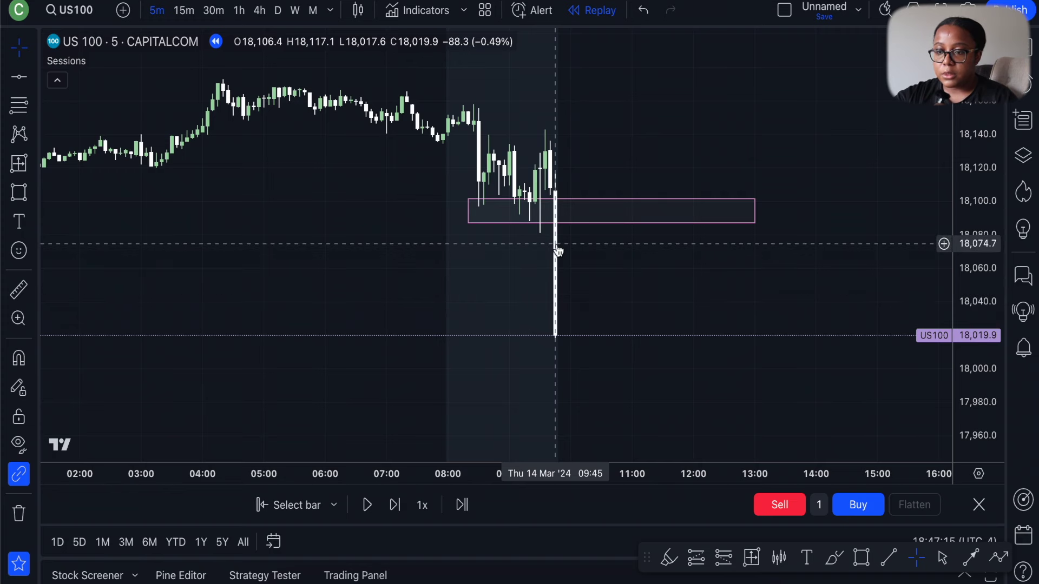
pyautogui.moveTo(618, 282); pyautogui.dragTo(673, 306)
pyautogui.scroll(-2, 672, 306)
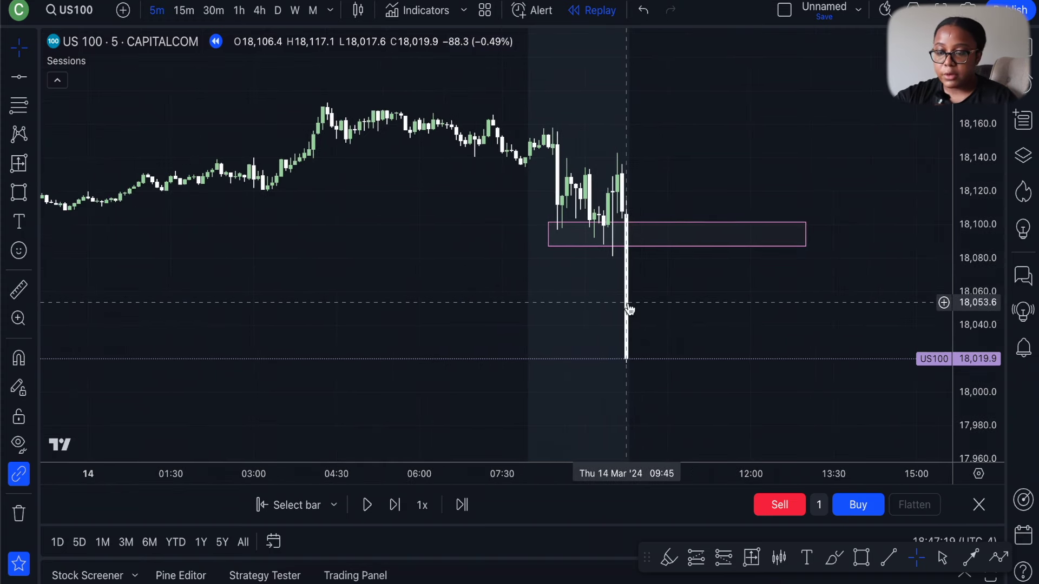
pyautogui.moveTo(629, 308); pyautogui.dragTo(631, 309)
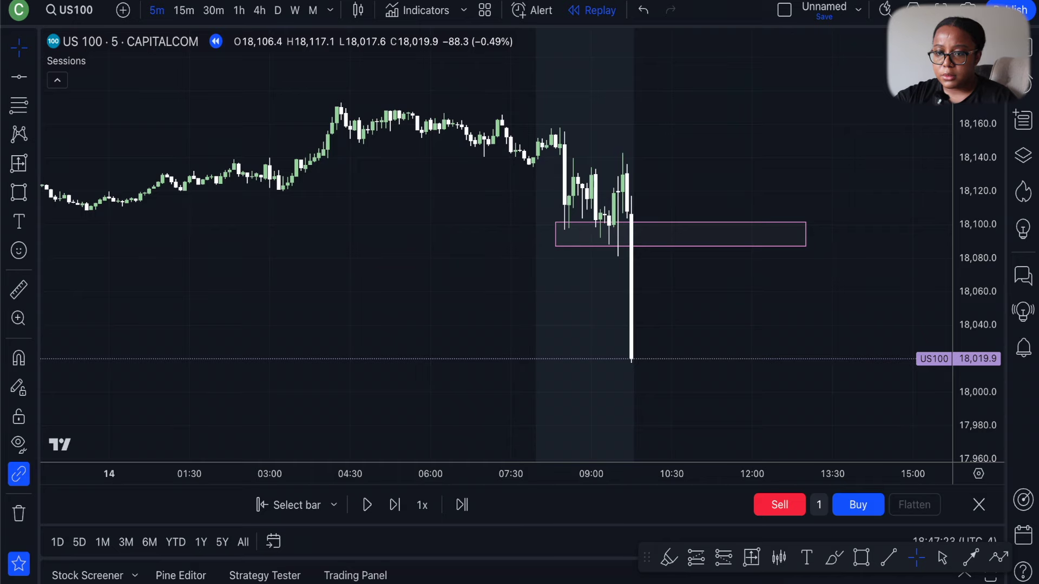
pyautogui.hscroll(-5, 448, 281)
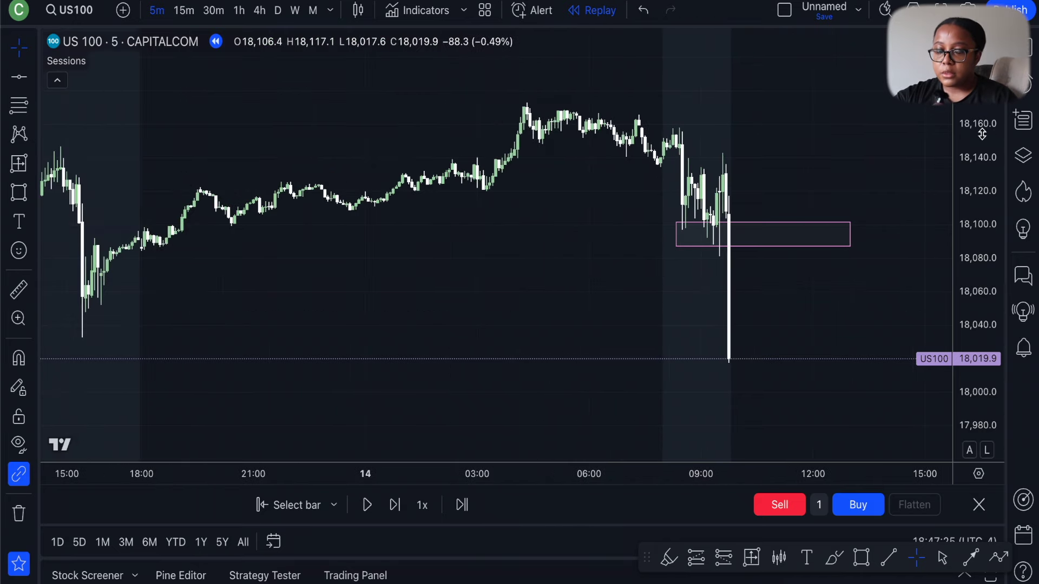
# Step: Advance one bar to a bearish candle closing at 17,976.9 (-43.0)
pyautogui.moveTo(983, 132); pyautogui.dragTo(984, 185)
pyautogui.scroll(1, 810, 218)
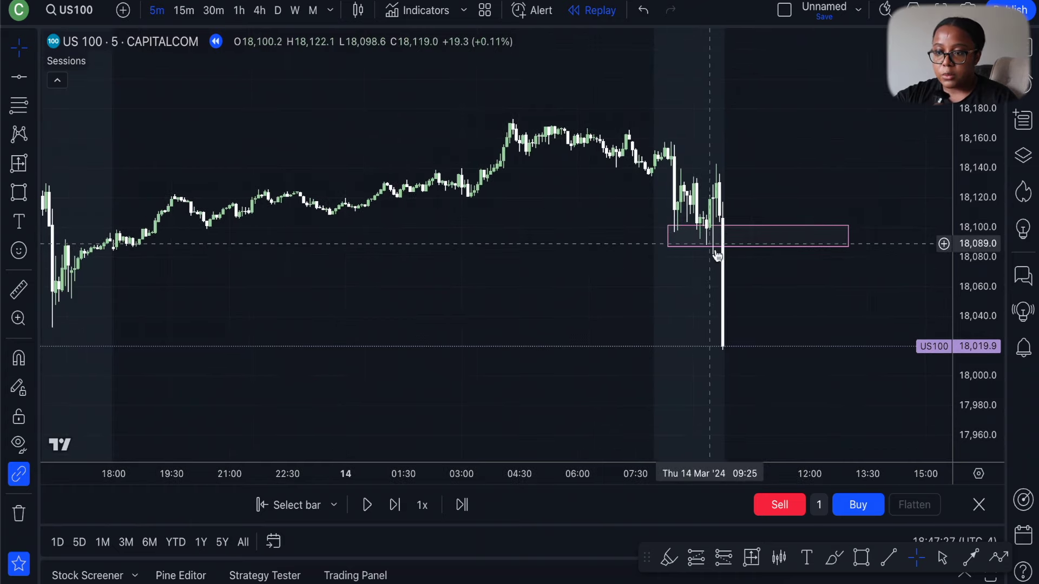
pyautogui.hscroll(3, 639, 310)
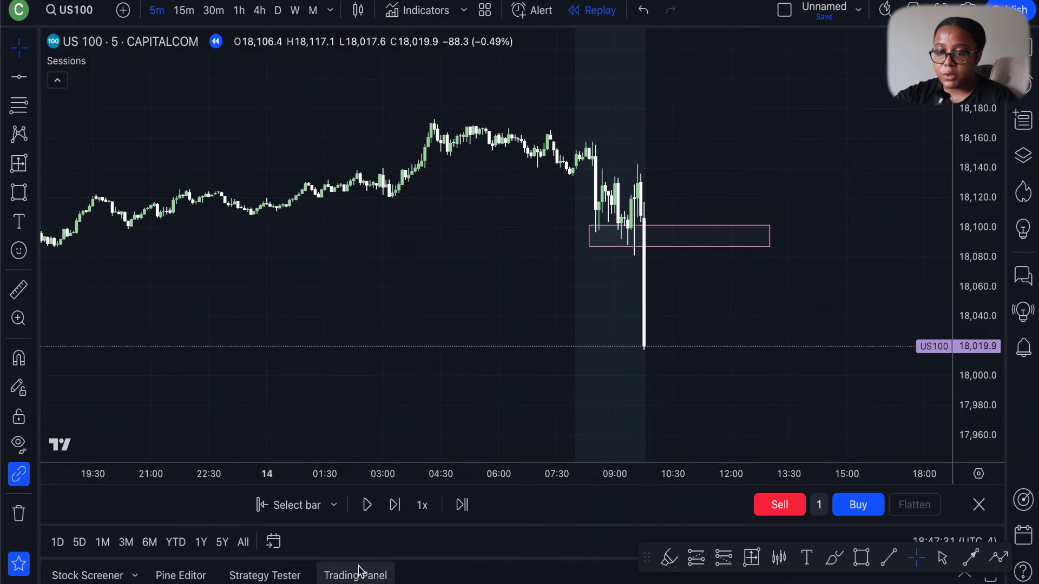
pyautogui.click(393, 514)
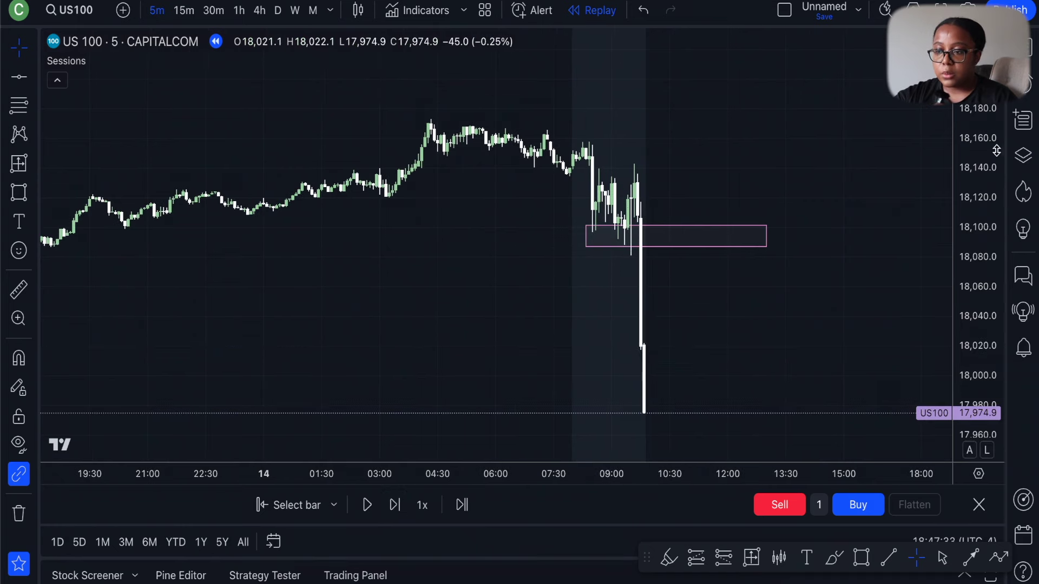
# Step: Rescale and pan the chart to frame the zone and the drop below it
pyautogui.moveTo(981, 148); pyautogui.dragTo(979, 318)
pyautogui.scroll(-3, 577, 288)
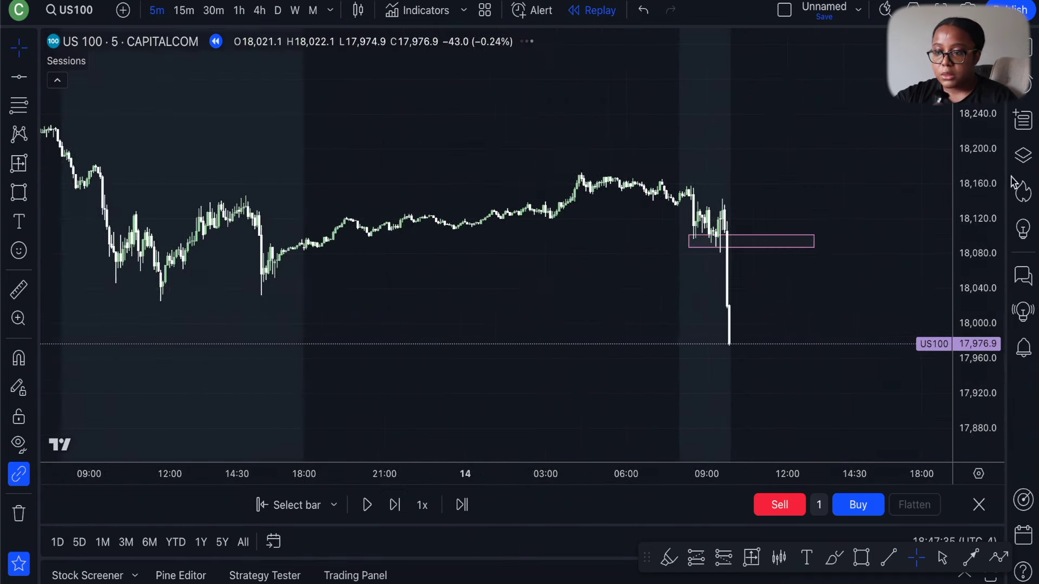
pyautogui.moveTo(973, 232); pyautogui.dragTo(974, 142)
pyautogui.scroll(-2, 444, 360)
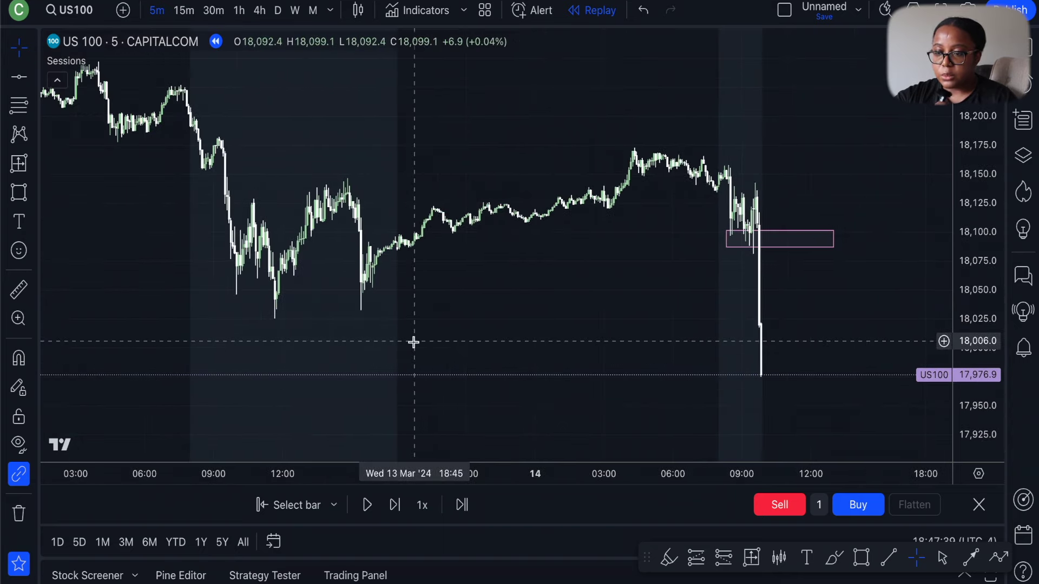
pyautogui.scroll(-2, 523, 325)
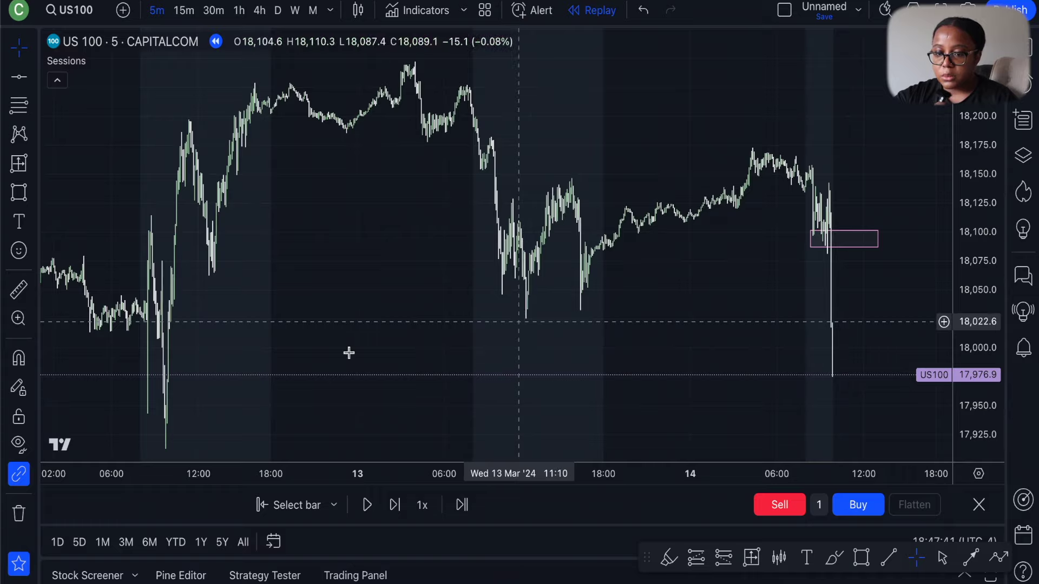
pyautogui.hscroll(-10, 348, 353)
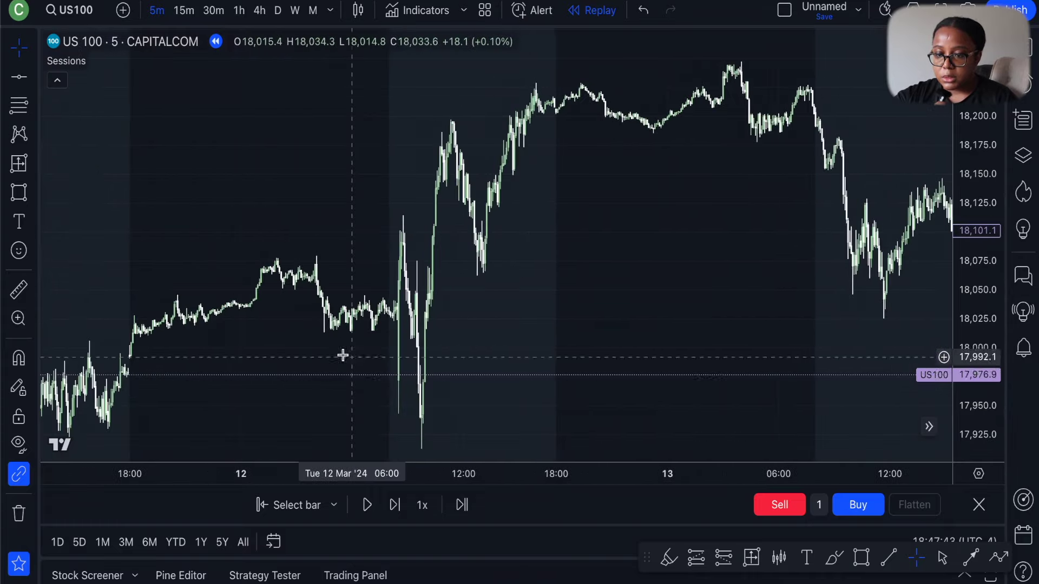
pyautogui.hscroll(15, 357, 363)
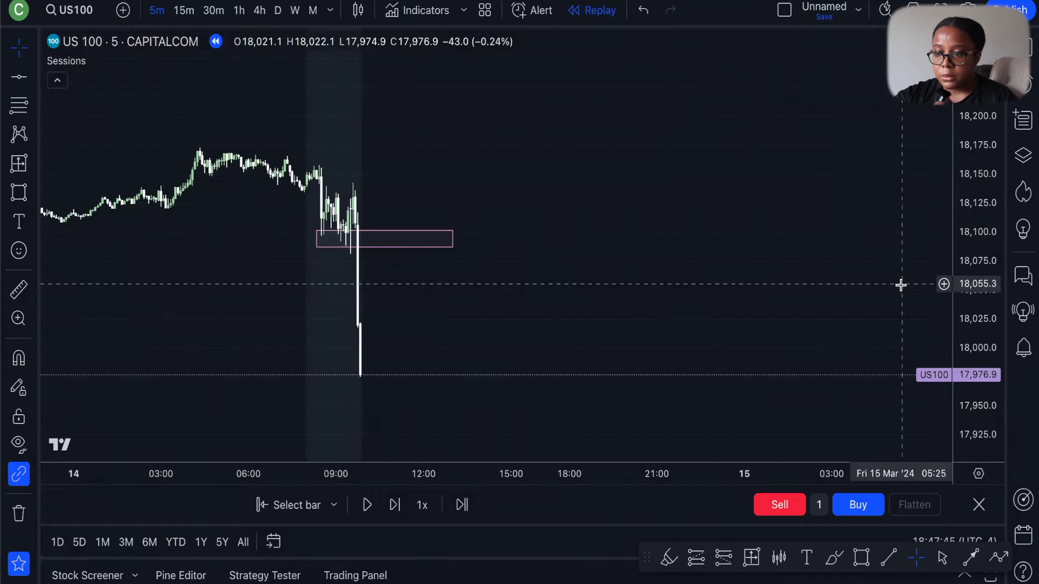
pyautogui.moveTo(522, 313); pyautogui.dragTo(696, 132)
pyautogui.scroll(2, 697, 133)
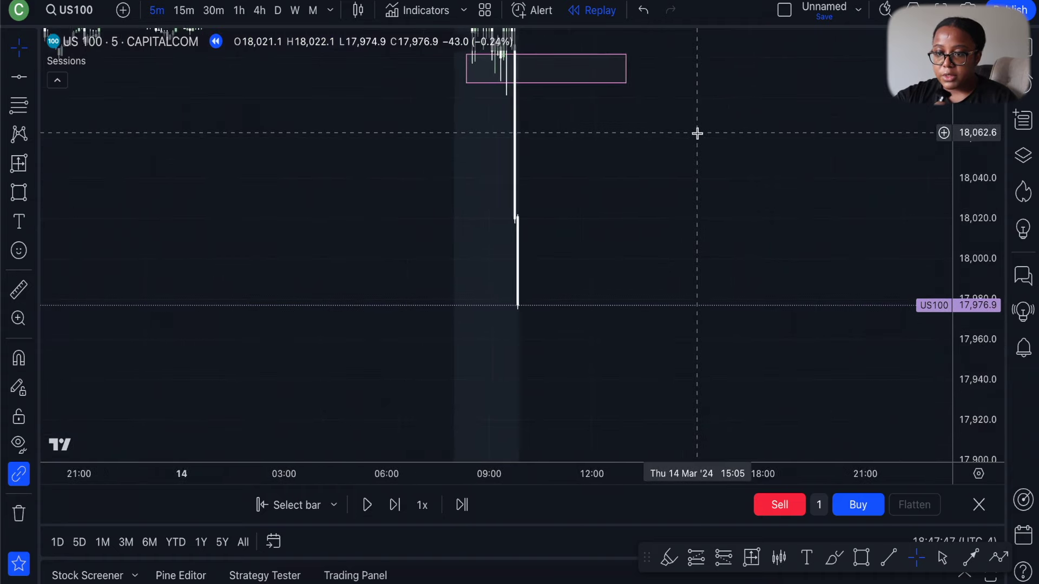
pyautogui.scroll(2, 697, 133)
pyautogui.moveTo(586, 111); pyautogui.dragTo(567, 168)
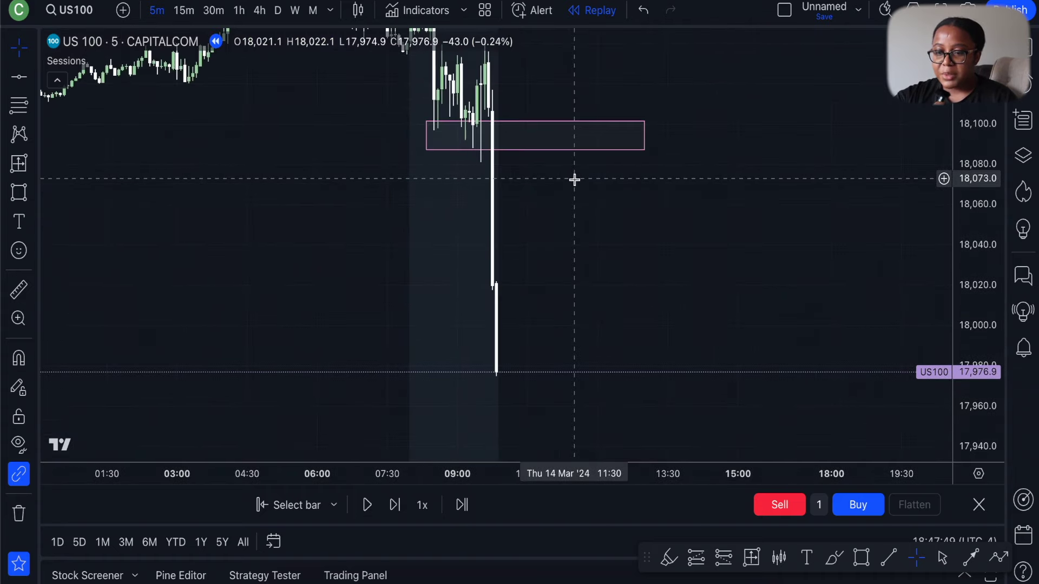
pyautogui.moveTo(520, 195); pyautogui.dragTo(526, 237)
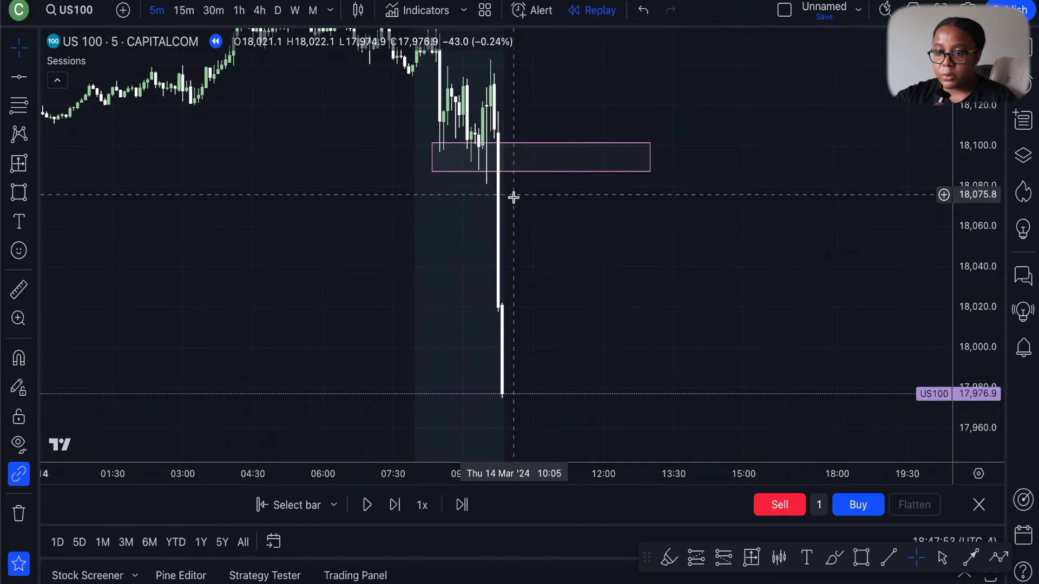
pyautogui.moveTo(513, 197); pyautogui.dragTo(524, 281)
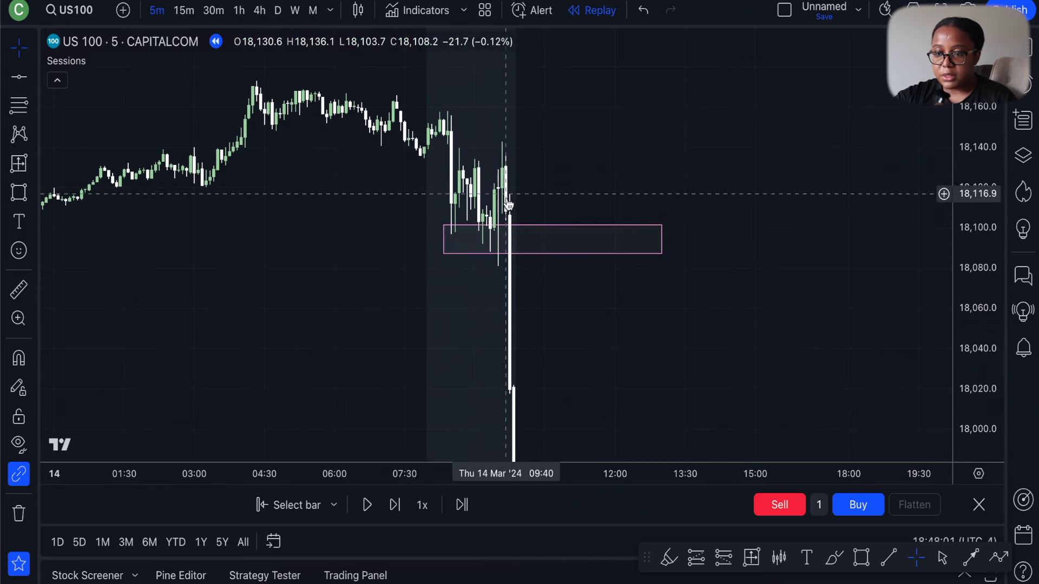
pyautogui.moveTo(557, 290); pyautogui.dragTo(556, 164)
pyautogui.moveTo(975, 92); pyautogui.dragTo(975, 161)
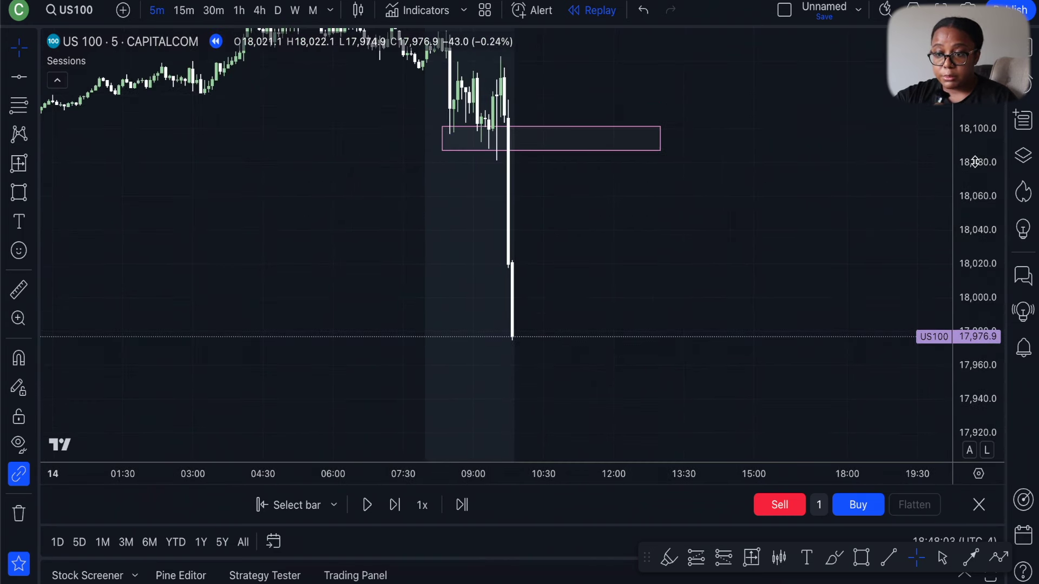
# Step: Step the replay forward two bars and reframe the recovering candles
pyautogui.click(389, 514)
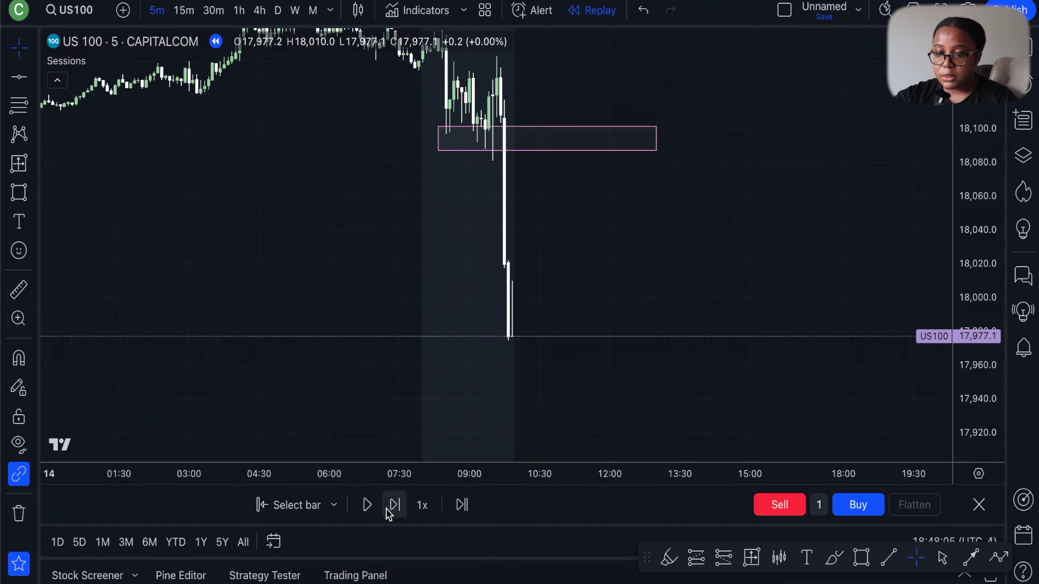
pyautogui.click(388, 514)
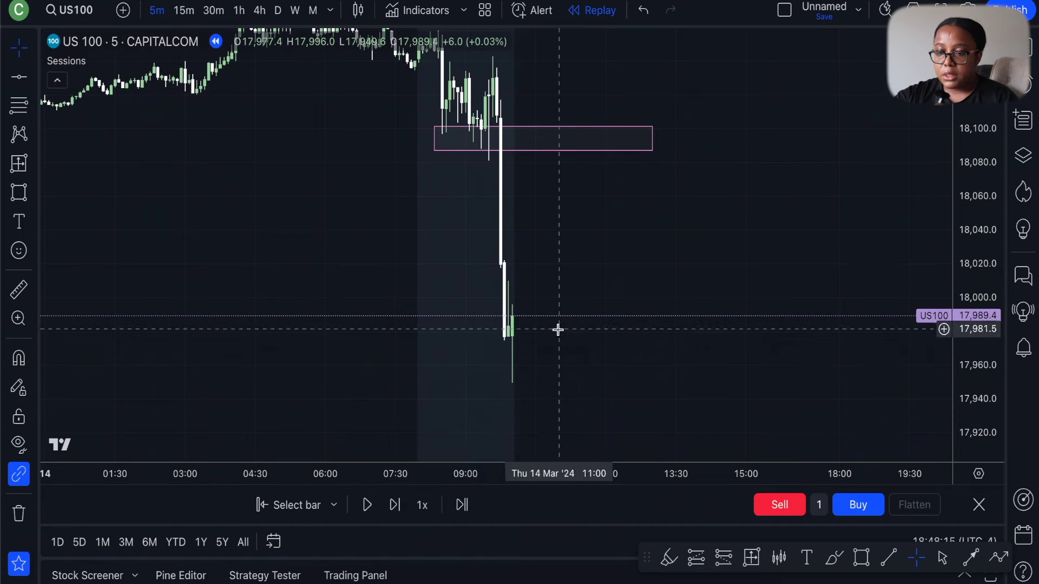
pyautogui.scroll(3, 557, 328)
pyautogui.moveTo(956, 334); pyautogui.dragTo(960, 290)
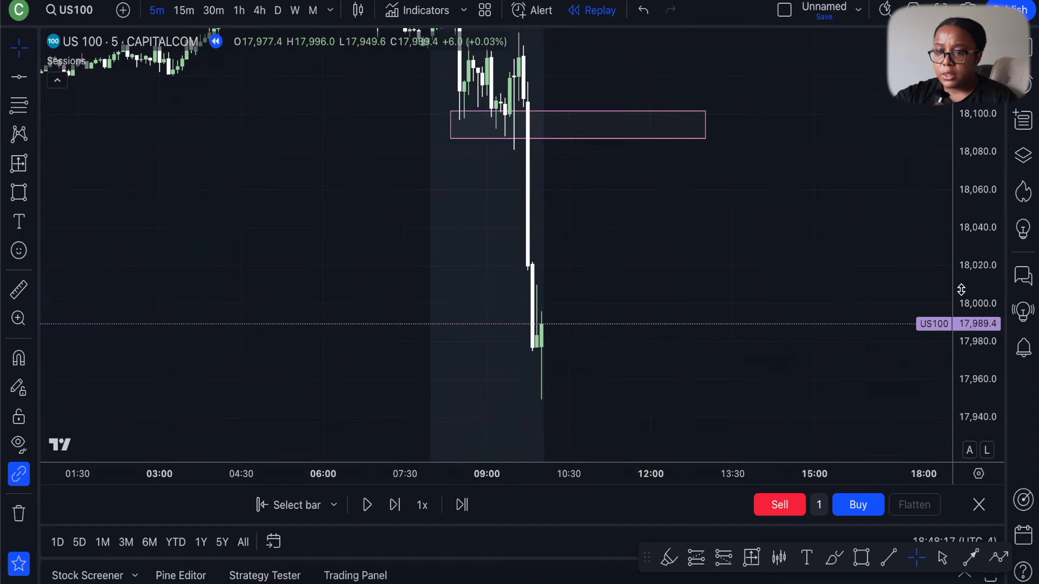
pyautogui.scroll(1, 653, 282)
pyautogui.moveTo(632, 296); pyautogui.dragTo(601, 271)
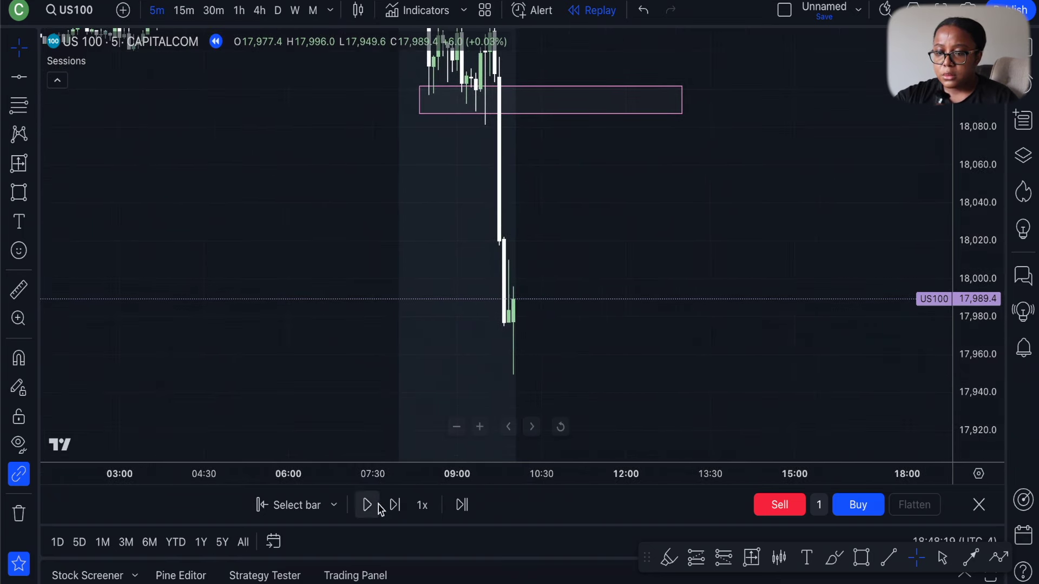
# Step: Advance nine more bullish bars until price recovers to 18,063.1 (+26.3)
pyautogui.click(396, 503)
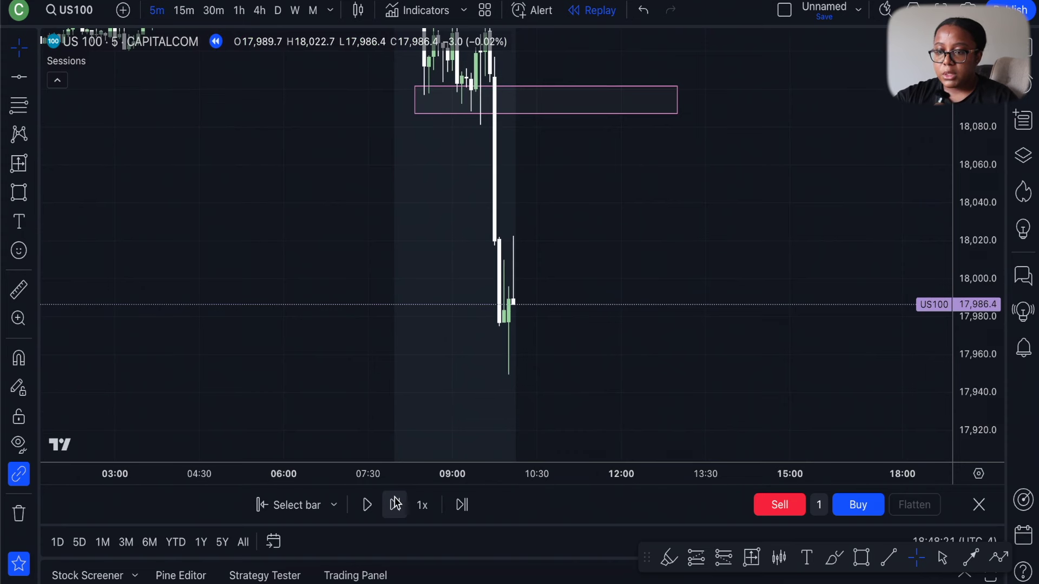
pyautogui.click(396, 503)
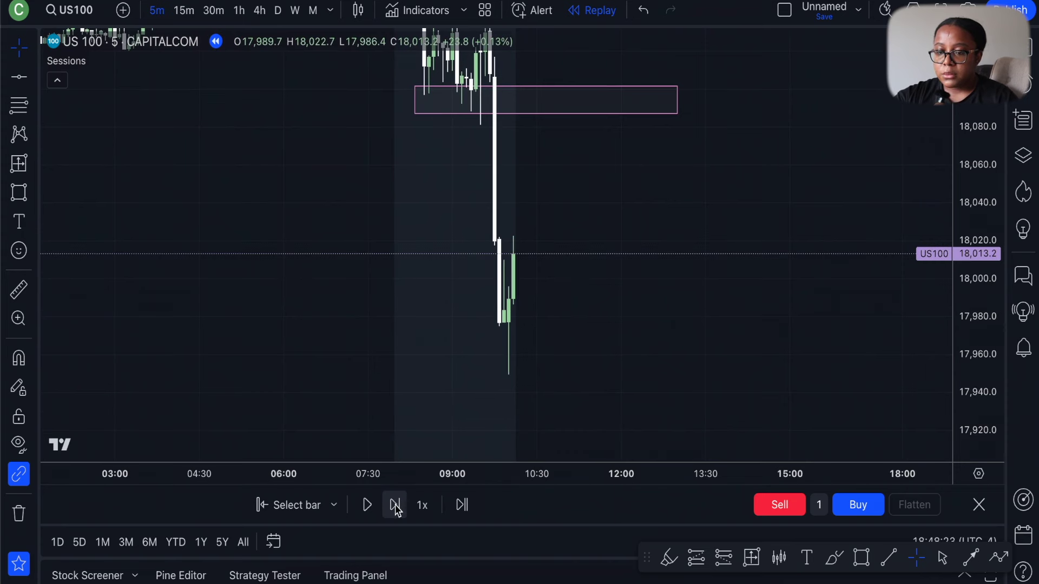
pyautogui.click(395, 504)
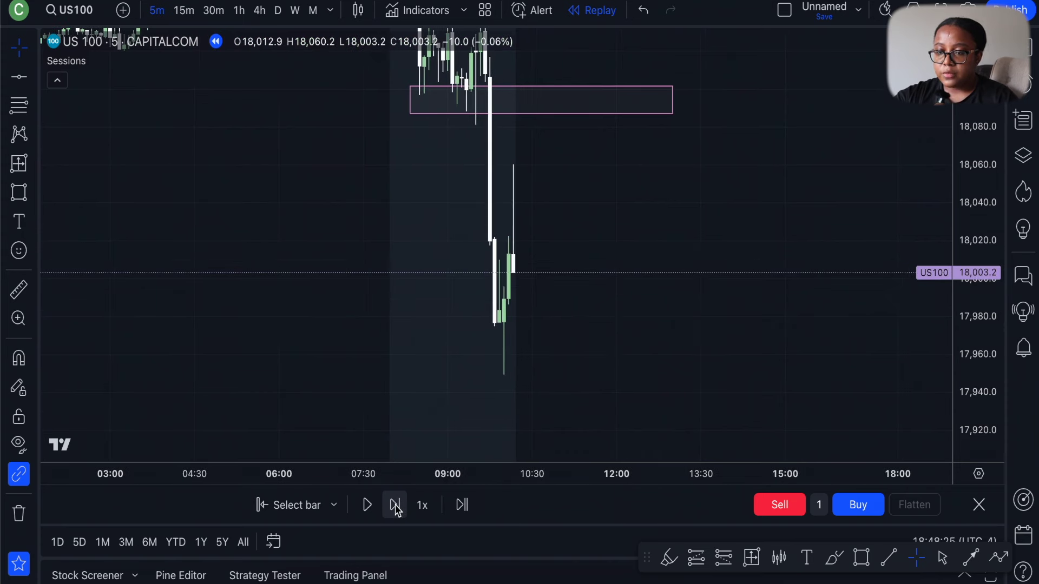
pyautogui.click(395, 505)
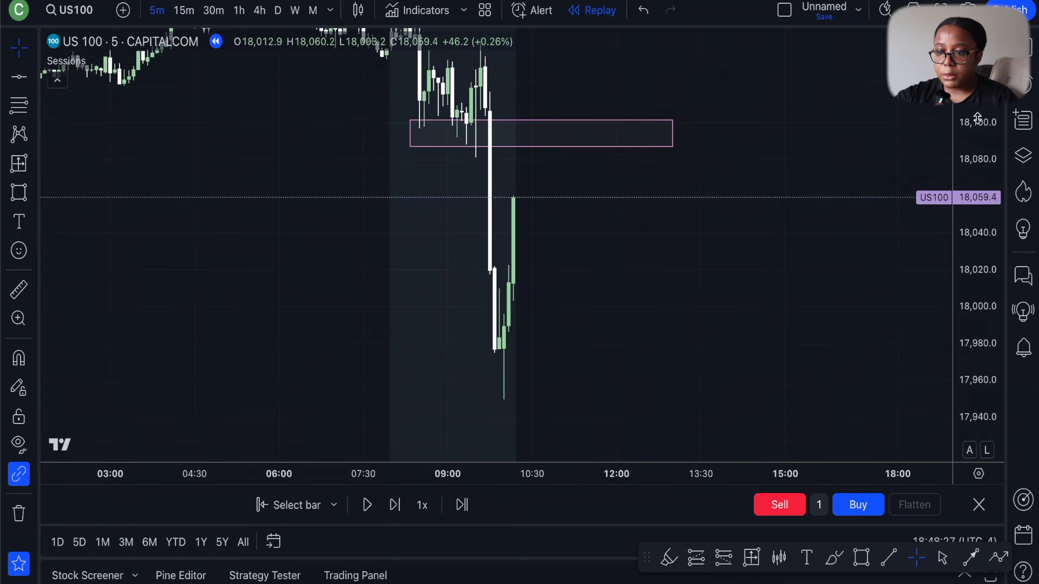
pyautogui.click(395, 505)
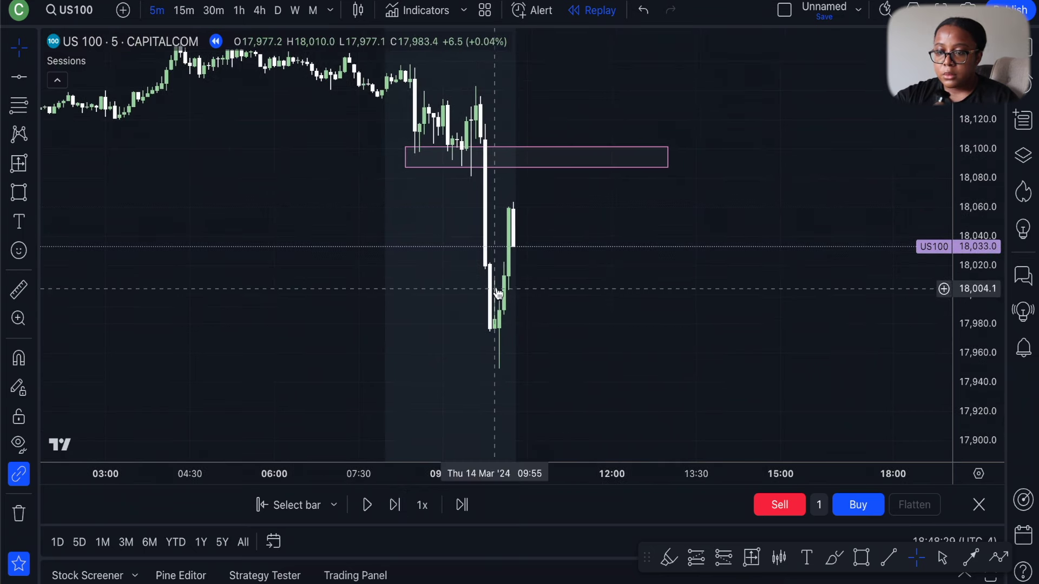
pyautogui.click(395, 504)
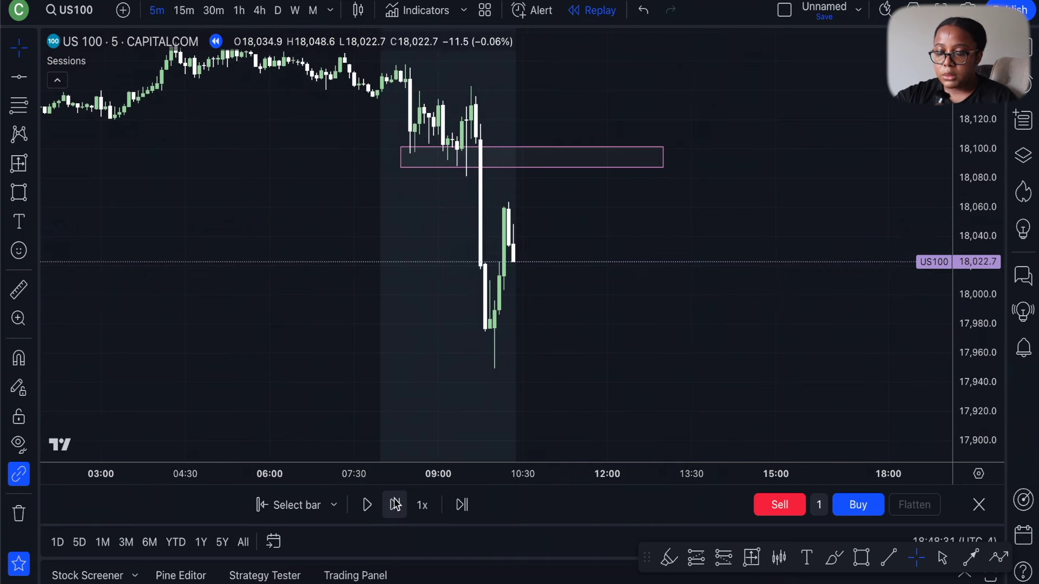
pyautogui.click(396, 505)
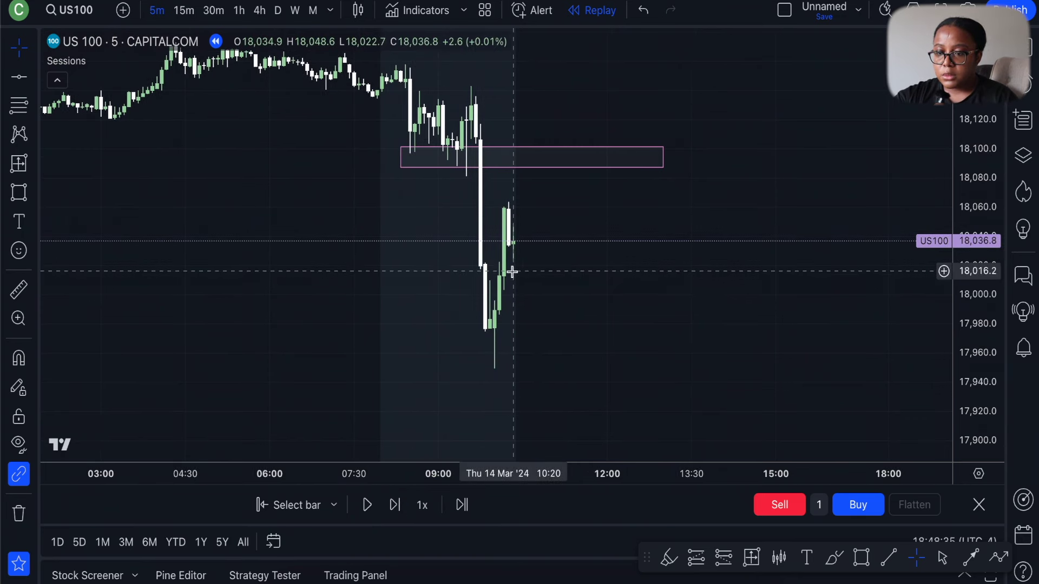
pyautogui.click(396, 504)
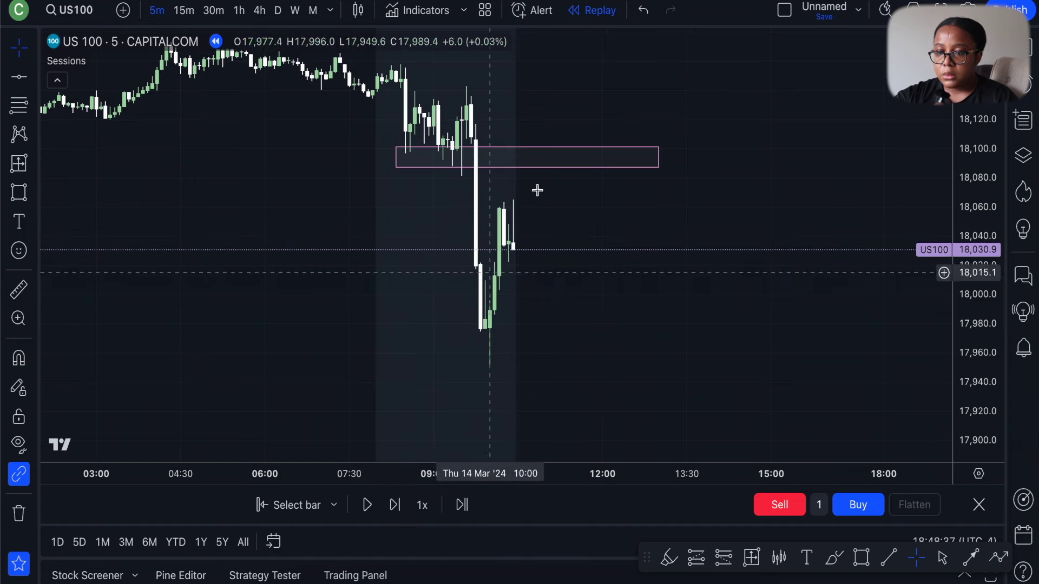
pyautogui.hotkey('shift', 'Right')
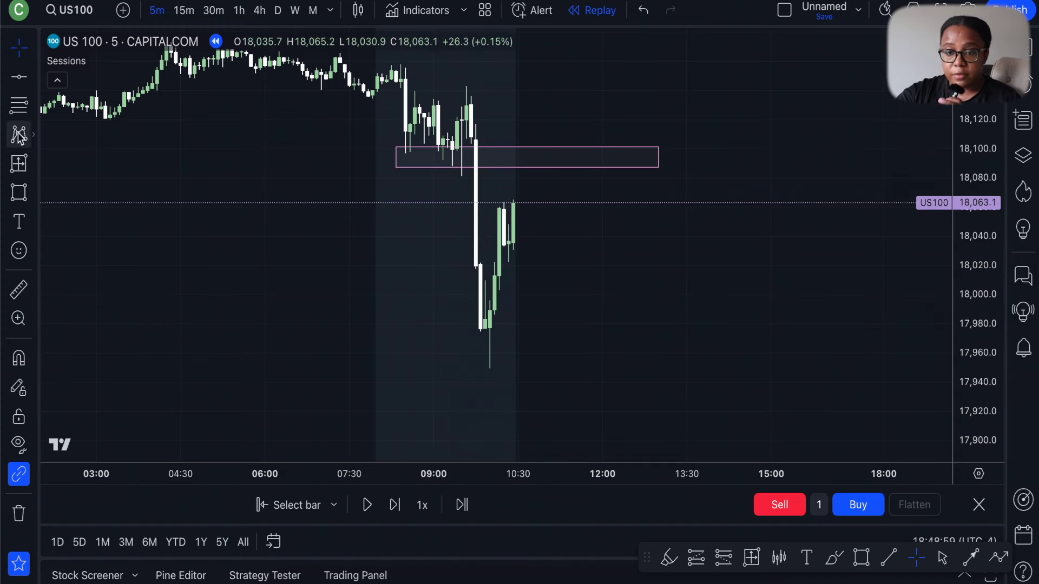
pyautogui.click(31, 163)
pyautogui.click(103, 190)
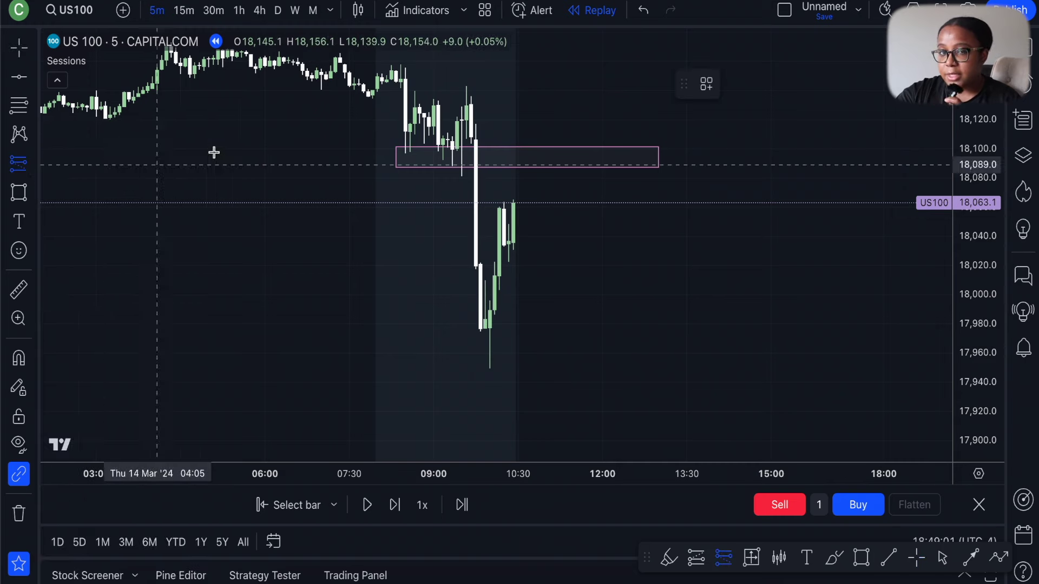
pyautogui.click(480, 324)
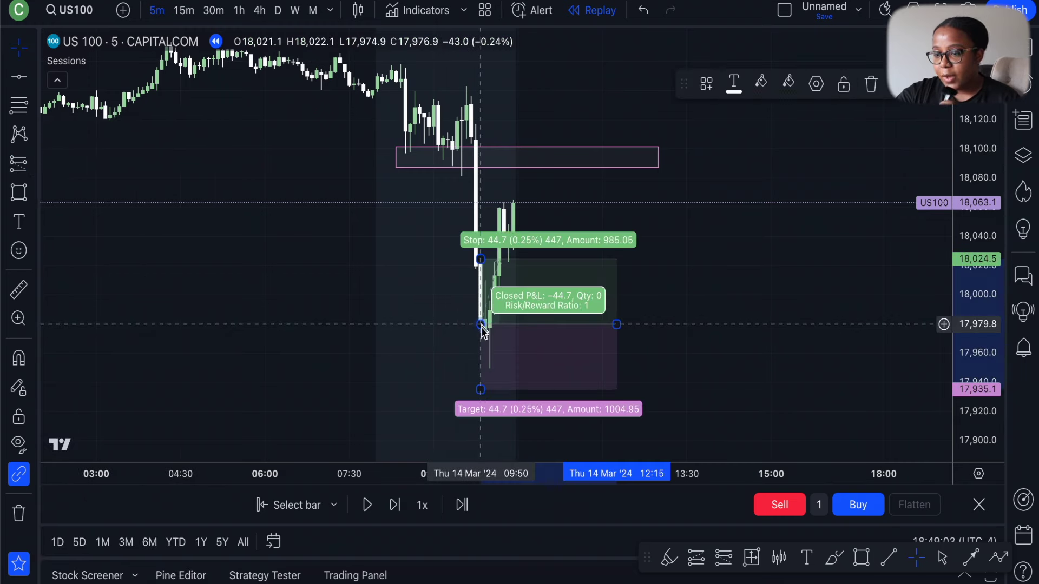
pyautogui.moveTo(615, 327); pyautogui.dragTo(528, 325)
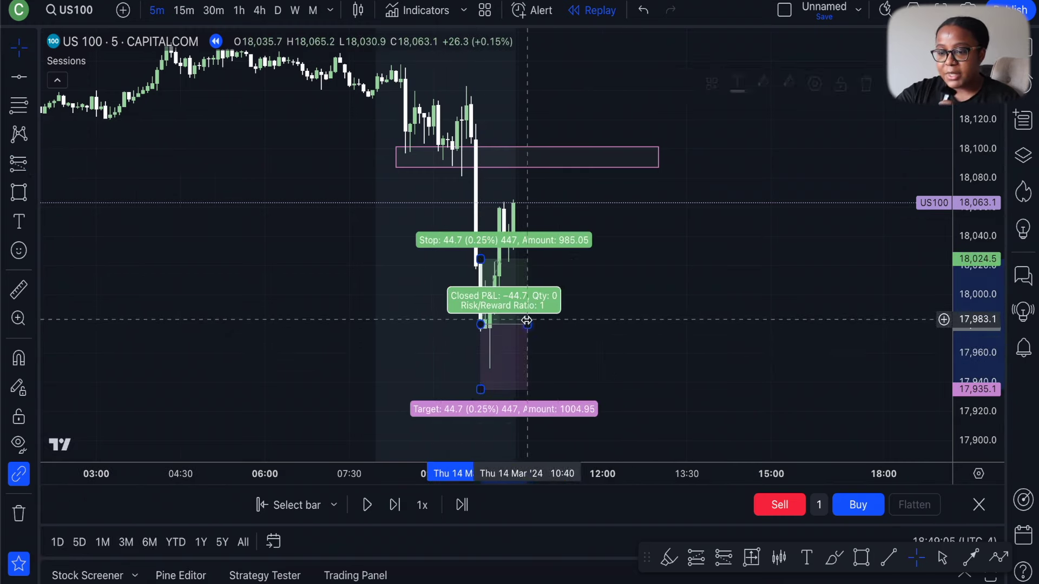
pyautogui.press('Delete')
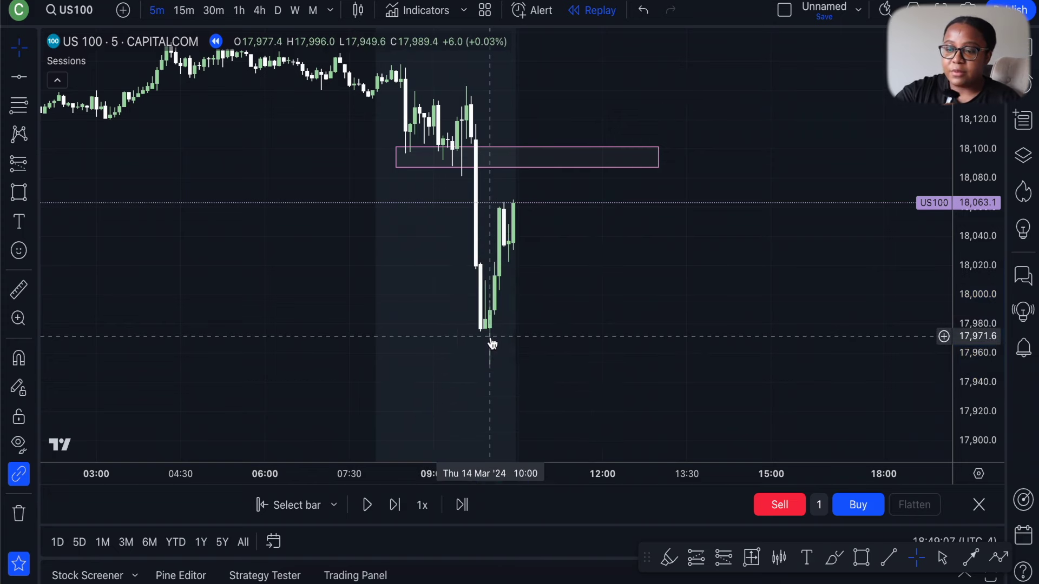
pyautogui.scroll(1, 536, 276)
pyautogui.scroll(2, 568, 283)
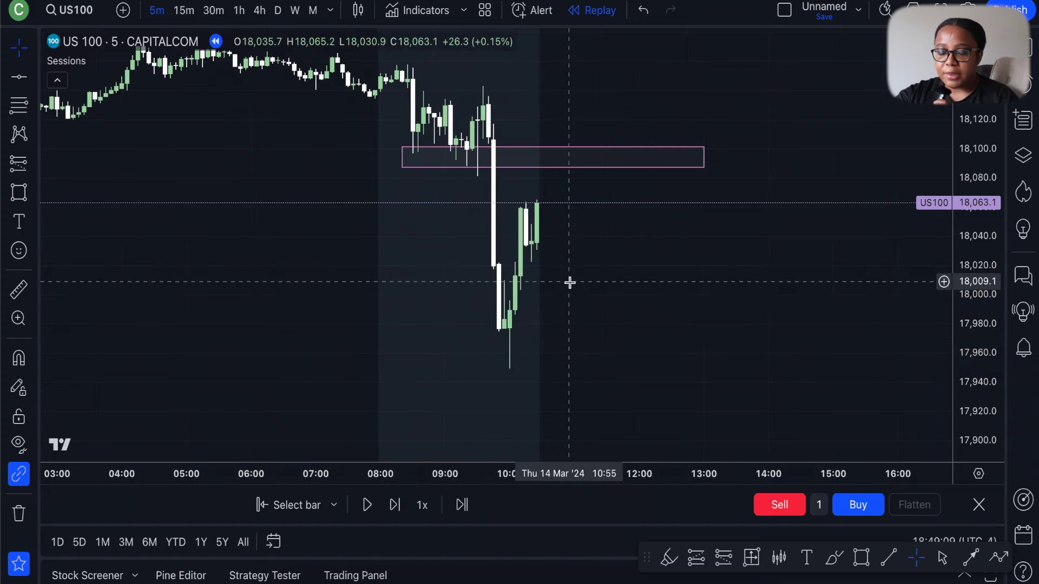
pyautogui.moveTo(980, 225); pyautogui.dragTo(980, 214)
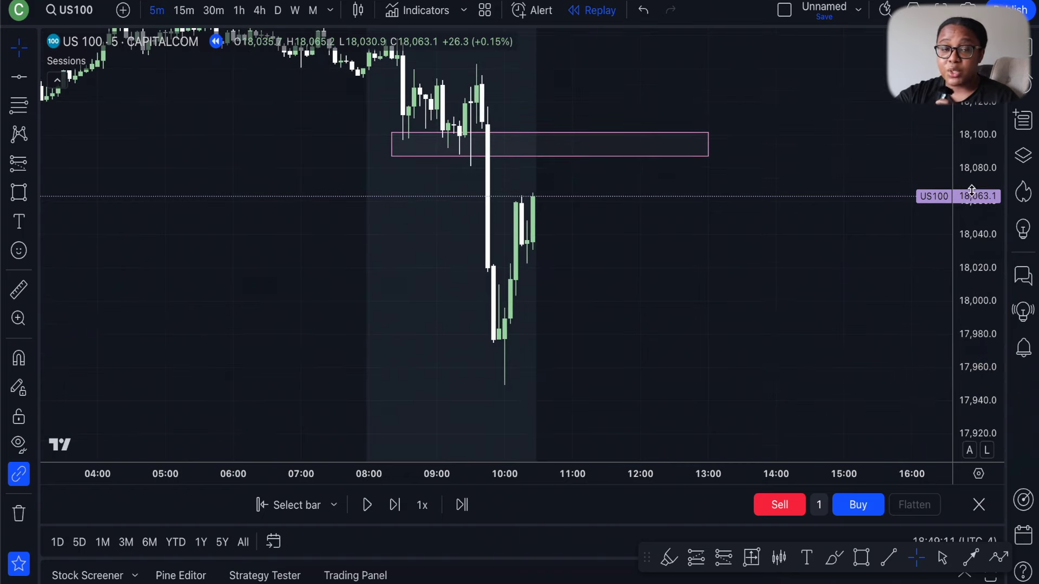
pyautogui.moveTo(599, 231); pyautogui.dragTo(608, 253)
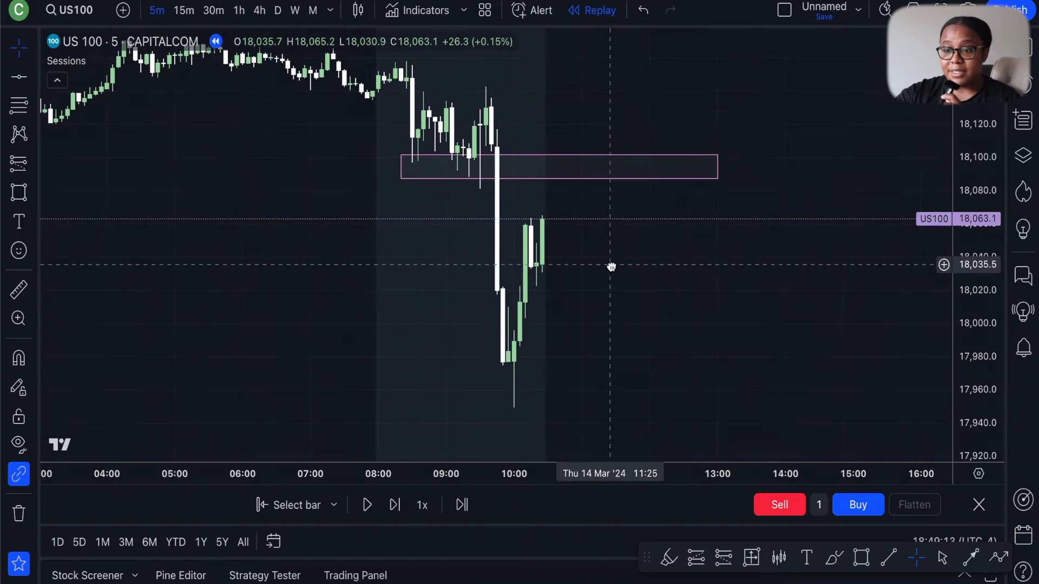
# Step: Advance one bar and reframe the chart around the pink supply zone
pyautogui.click(394, 506)
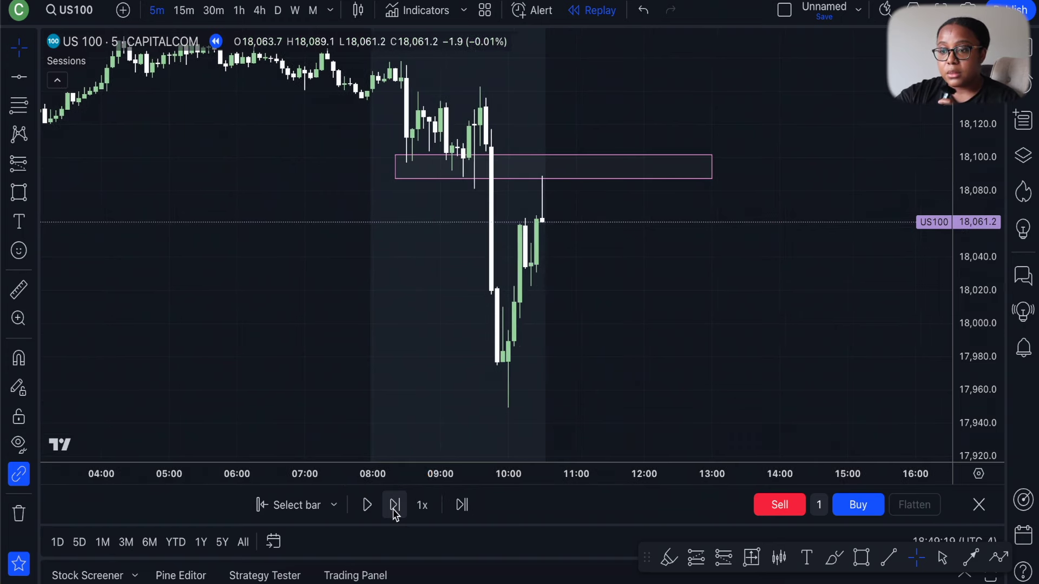
pyautogui.moveTo(589, 226); pyautogui.dragTo(577, 246)
pyautogui.scroll(-2, 577, 245)
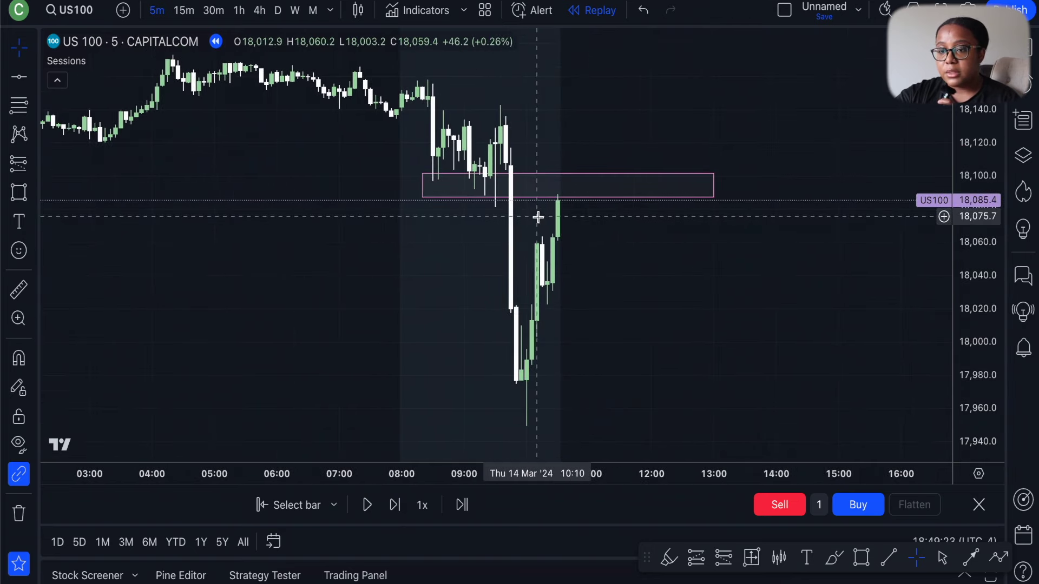
pyautogui.scroll(-5, 538, 216)
pyautogui.moveTo(965, 106); pyautogui.dragTo(934, 33)
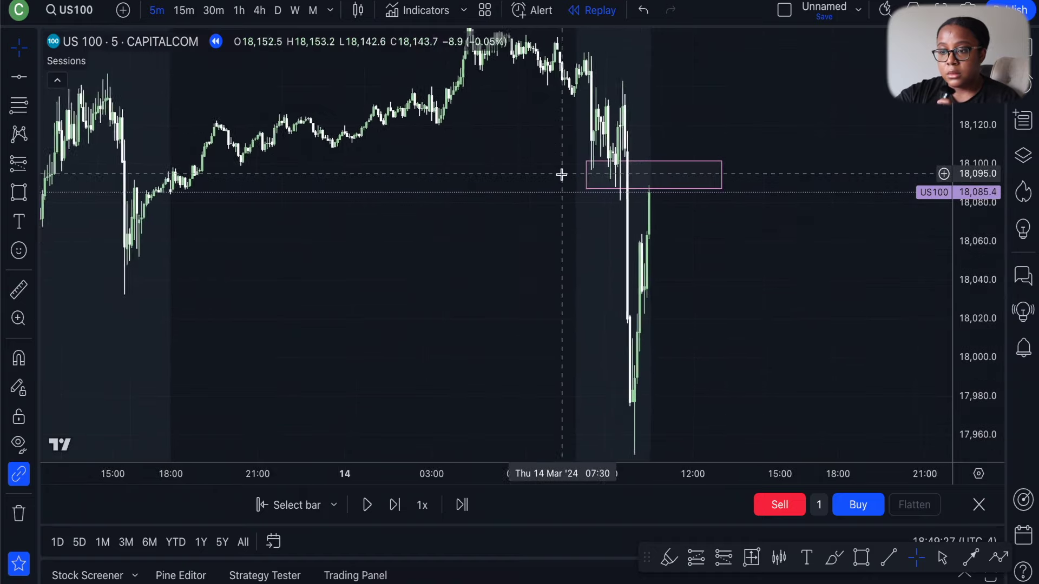
pyautogui.scroll(4, 561, 174)
pyautogui.scroll(2, 564, 189)
pyautogui.moveTo(516, 109); pyautogui.dragTo(511, 161)
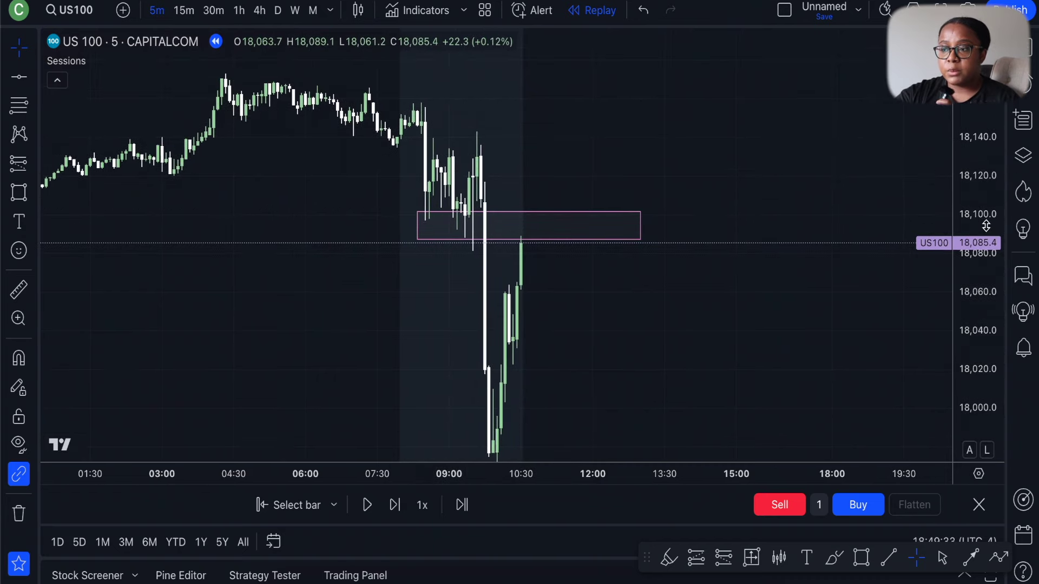
pyautogui.scroll(-3, 420, 208)
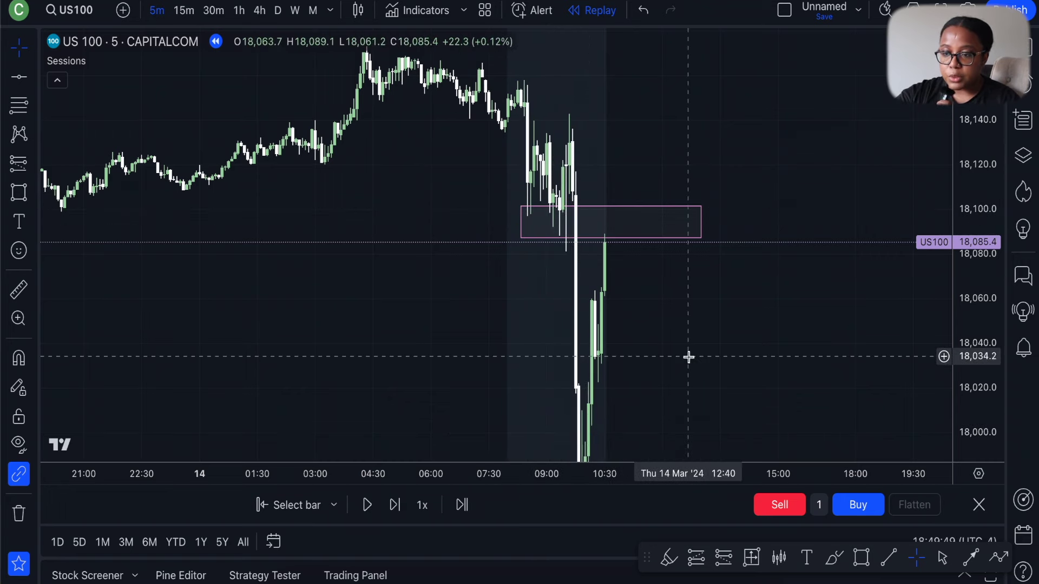
pyautogui.moveTo(687, 355); pyautogui.dragTo(675, 290)
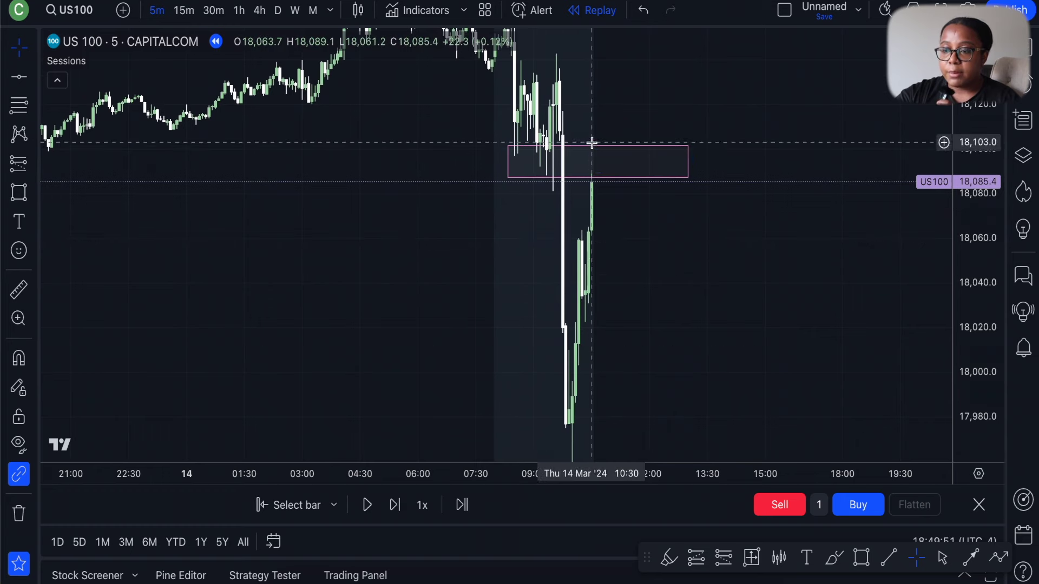
pyautogui.scroll(3, 601, 177)
pyautogui.moveTo(600, 241); pyautogui.dragTo(586, 276)
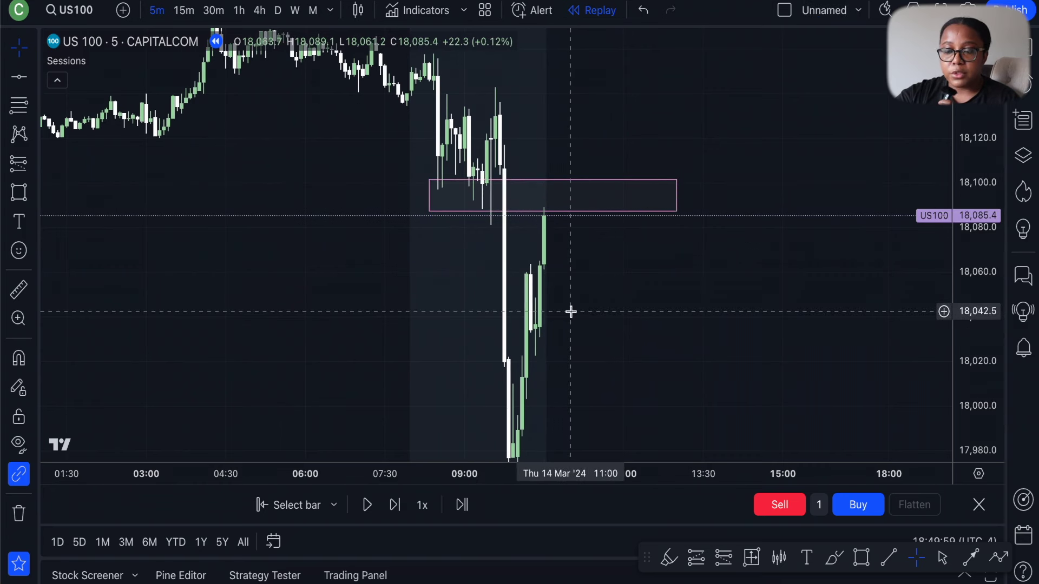
pyautogui.moveTo(575, 284); pyautogui.dragTo(571, 295)
pyautogui.scroll(1, 769, 219)
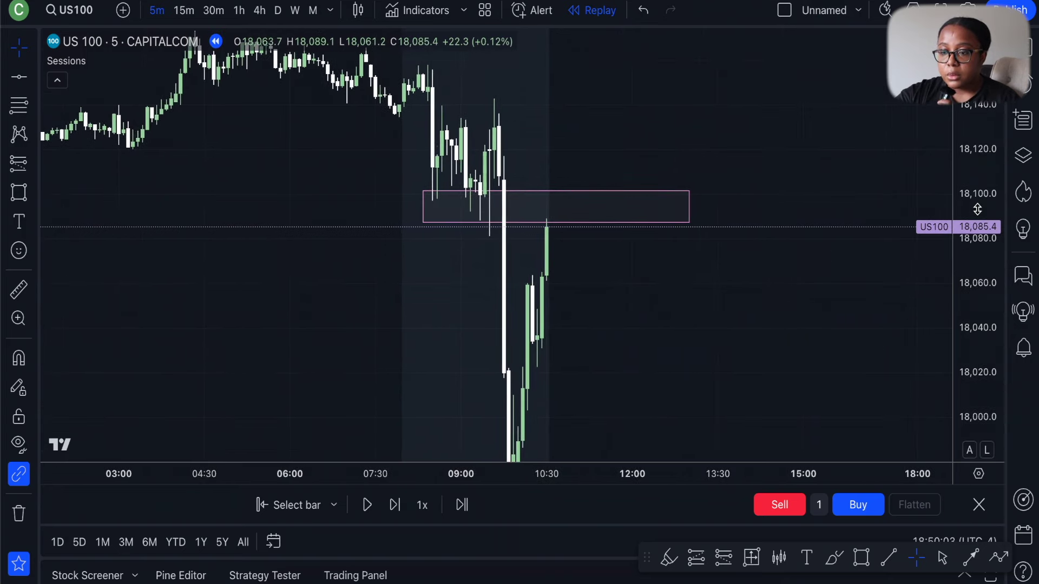
pyautogui.moveTo(978, 210); pyautogui.dragTo(978, 201)
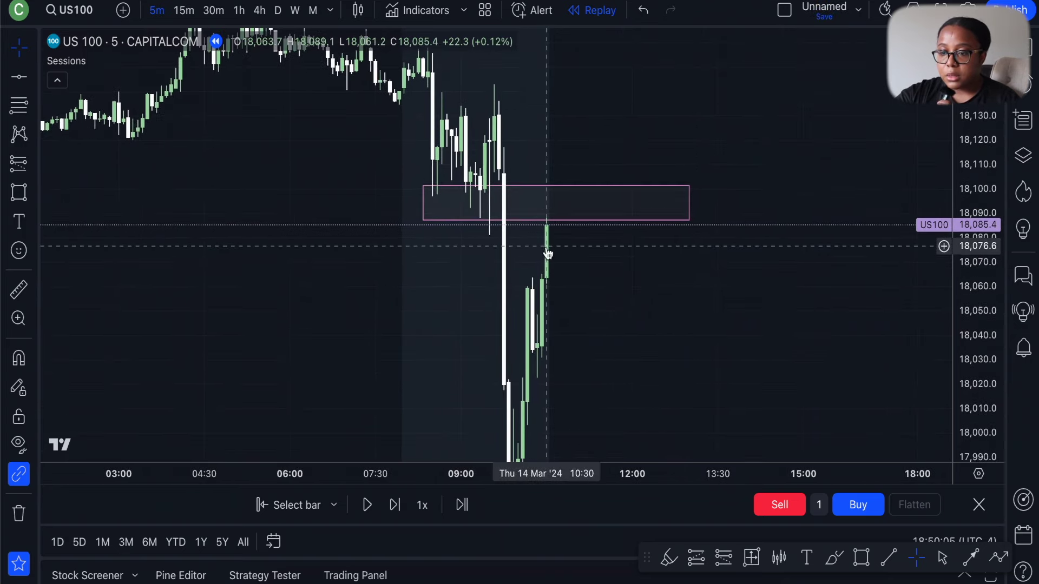
# Step: Advance another bar that wicks to 18,090.9 and closes back at 18,064.3
pyautogui.click(394, 505)
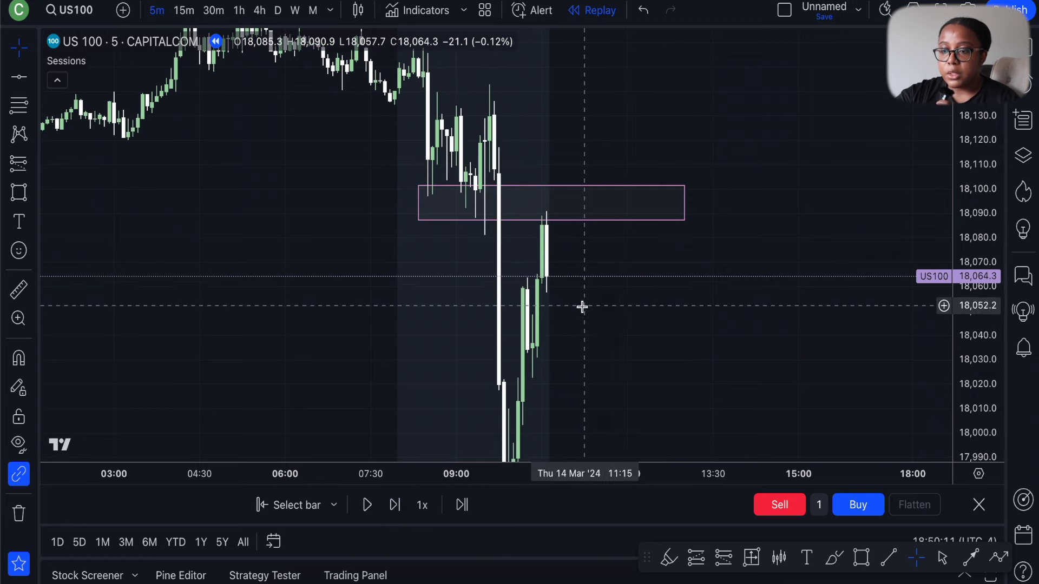
pyautogui.scroll(4, 569, 285)
pyautogui.moveTo(957, 307); pyautogui.dragTo(950, 116)
pyautogui.moveTo(561, 288); pyautogui.dragTo(561, 251)
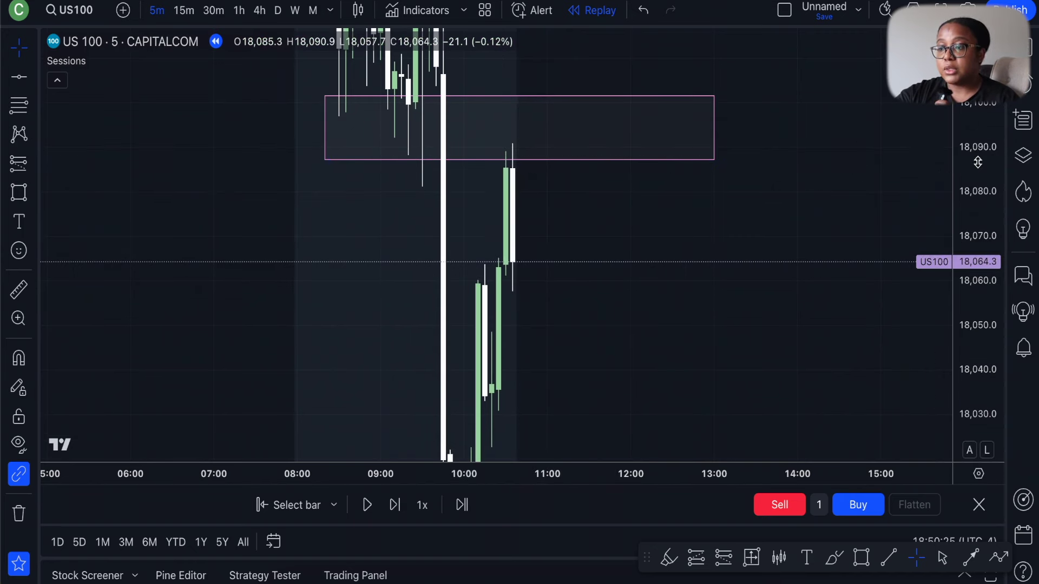
pyautogui.moveTo(979, 161); pyautogui.dragTo(981, 292)
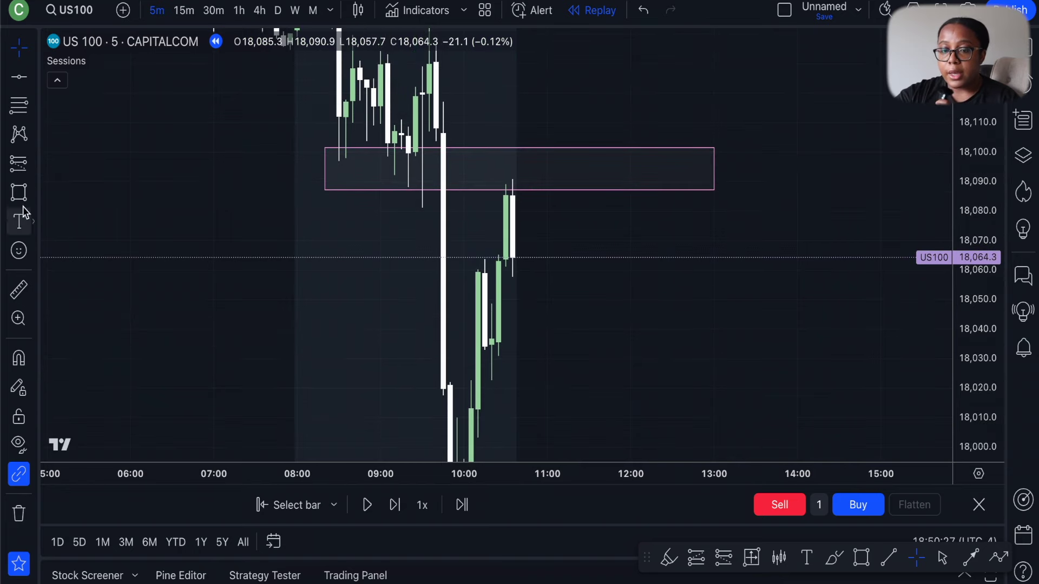
# Step: Place a short position at the 18,064.3 close with its stop at the zone top
pyautogui.click(18, 168)
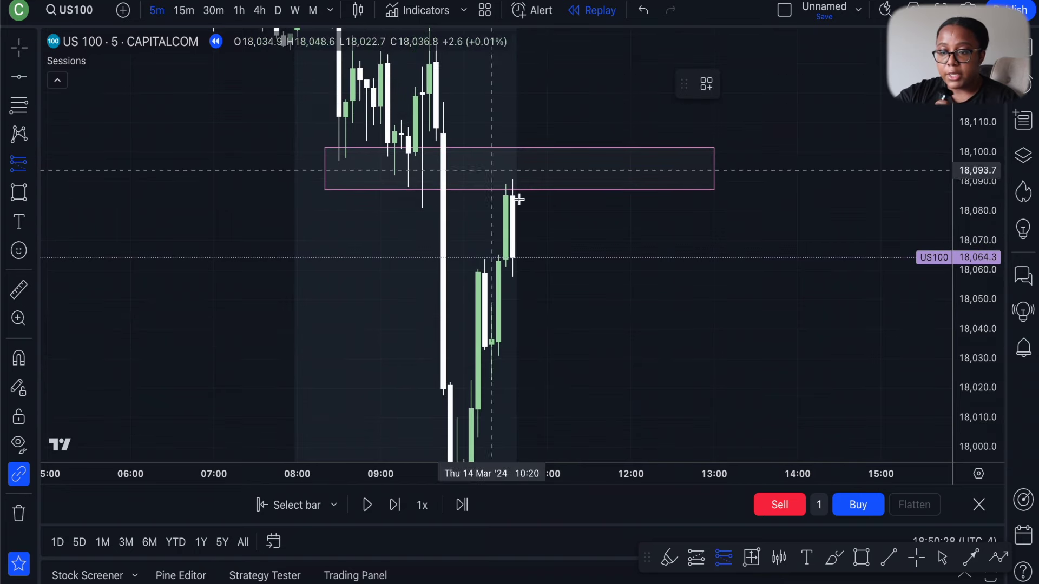
pyautogui.click(519, 259)
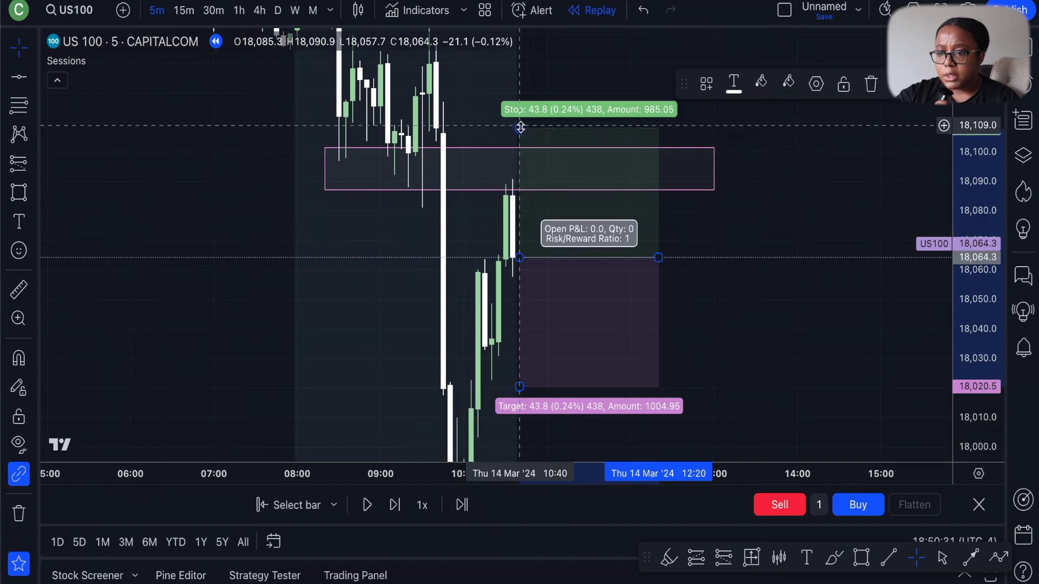
pyautogui.moveTo(521, 131); pyautogui.dragTo(523, 155)
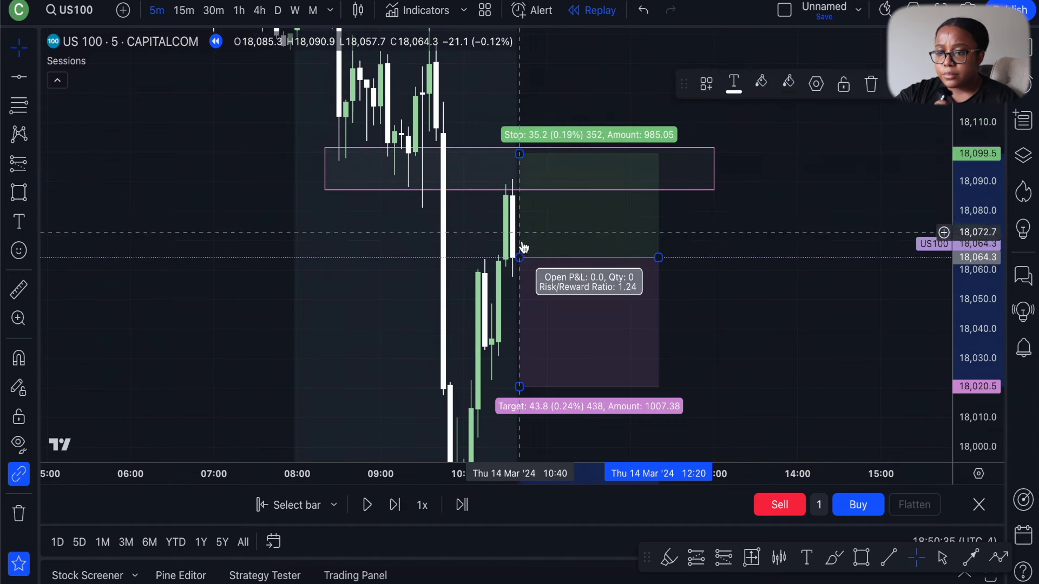
pyautogui.moveTo(1002, 181); pyautogui.dragTo(987, 268)
pyautogui.scroll(4, 666, 210)
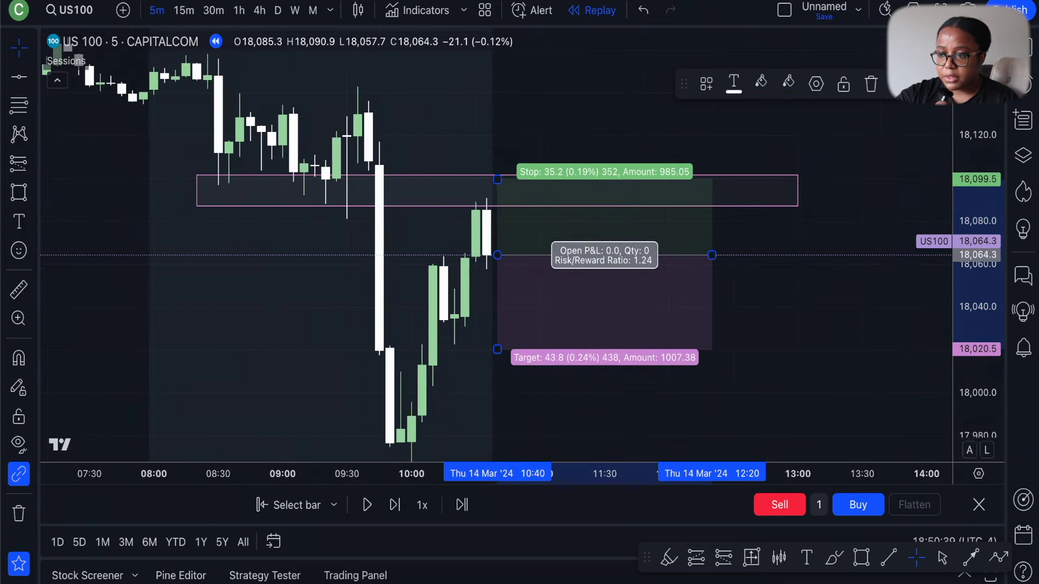
pyautogui.moveTo(974, 233); pyautogui.dragTo(981, 177)
pyautogui.moveTo(972, 280); pyautogui.dragTo(970, 176)
pyautogui.moveTo(761, 293); pyautogui.dragTo(758, 248)
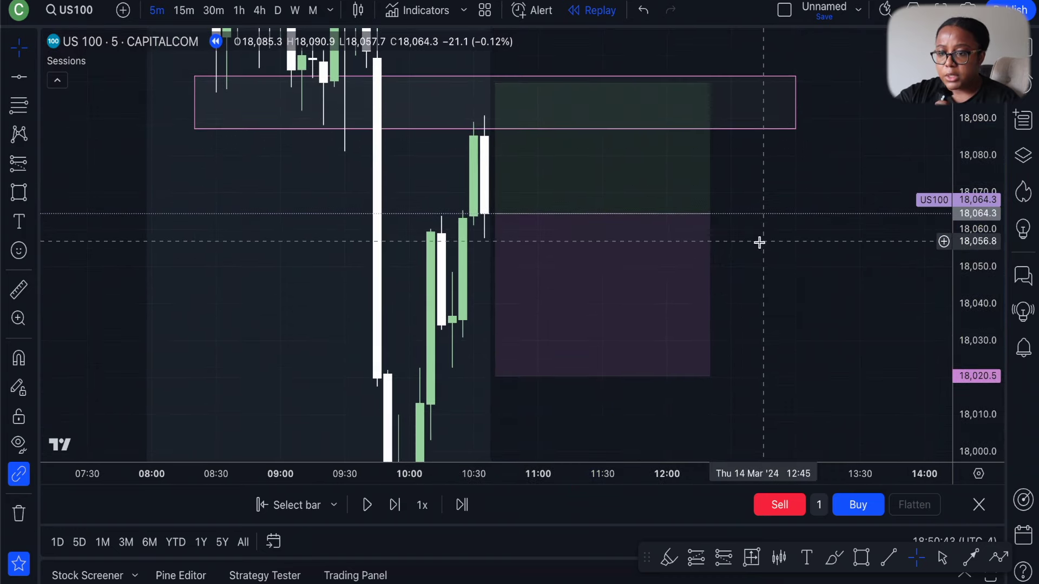
# Step: Fine-tune the stop, end the position at 11:50, and raise the target to 18,026.6
pyautogui.click(498, 377)
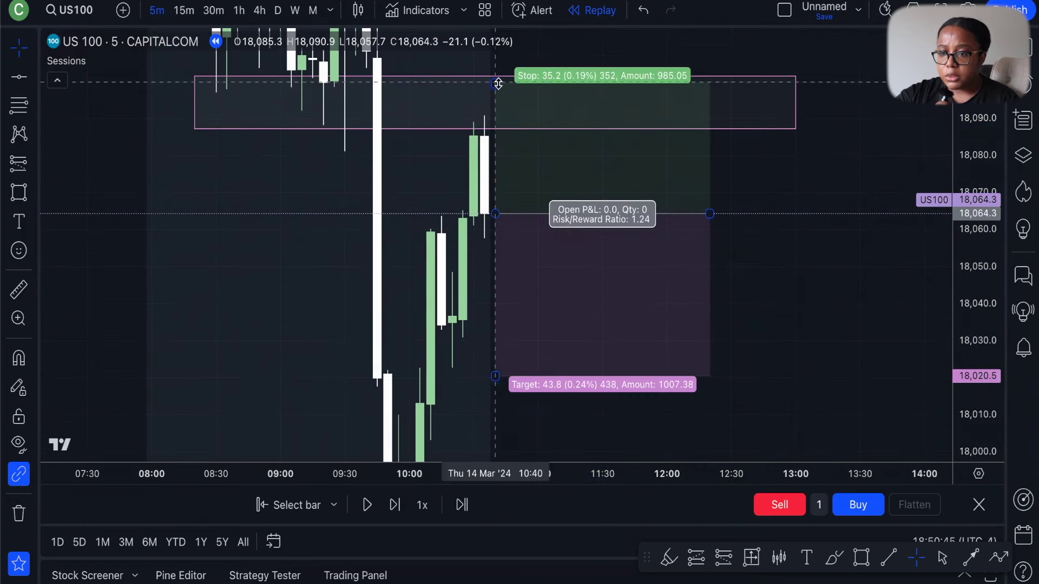
pyautogui.click(498, 84)
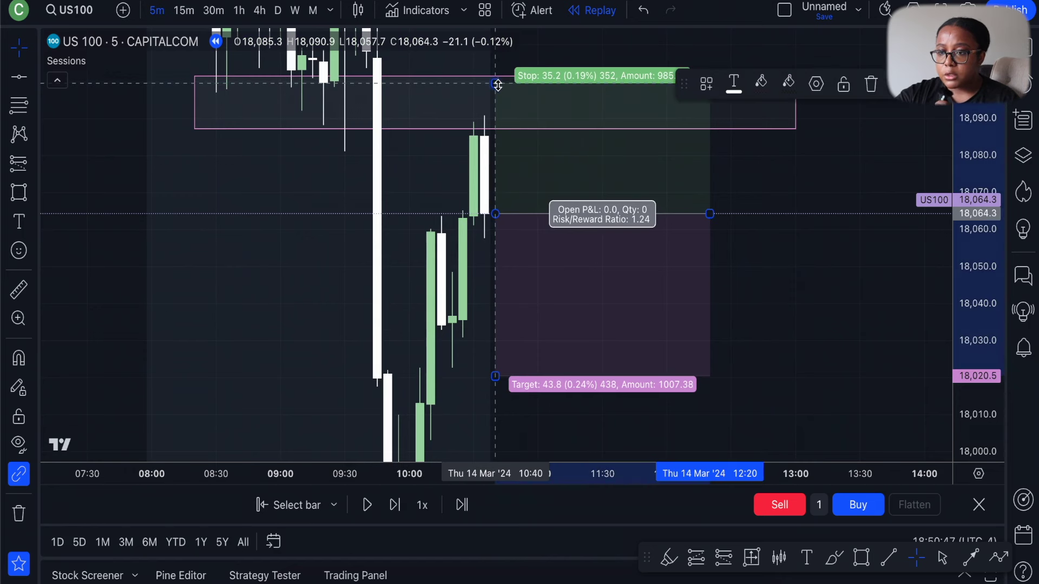
pyautogui.moveTo(498, 86); pyautogui.dragTo(498, 89)
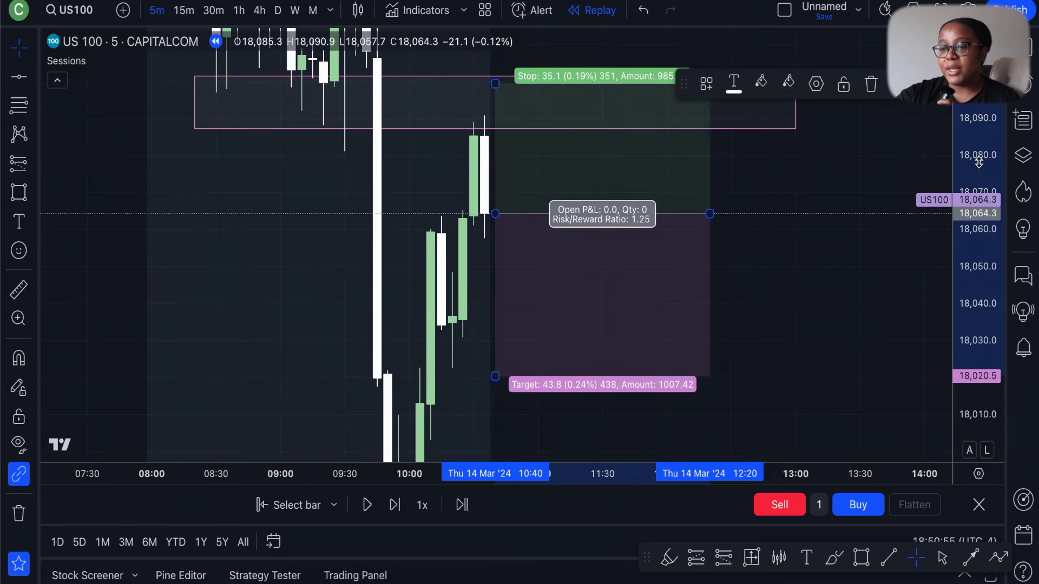
pyautogui.moveTo(979, 160); pyautogui.dragTo(979, 176)
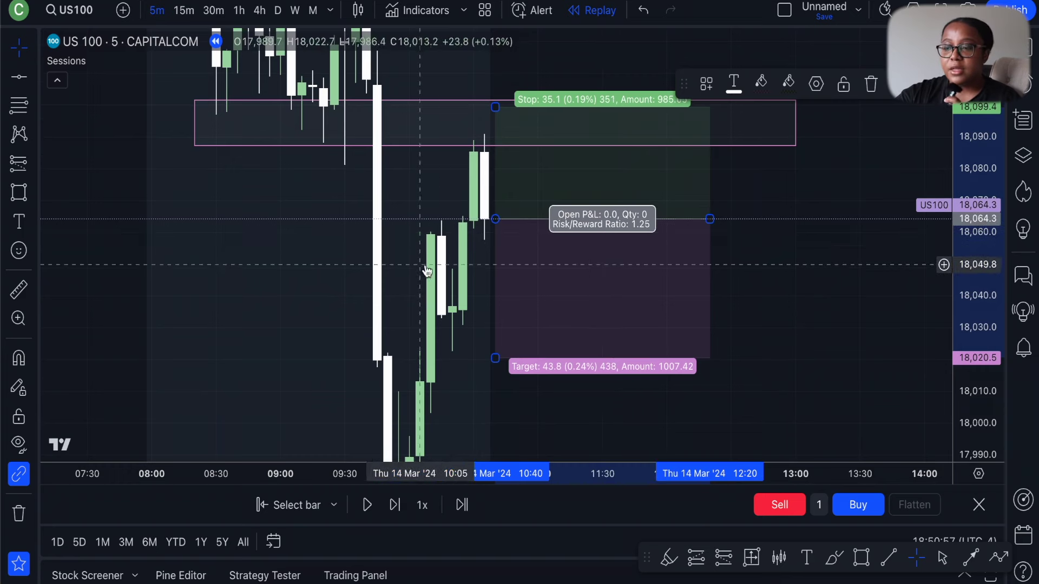
pyautogui.moveTo(711, 219); pyautogui.dragTo(648, 220)
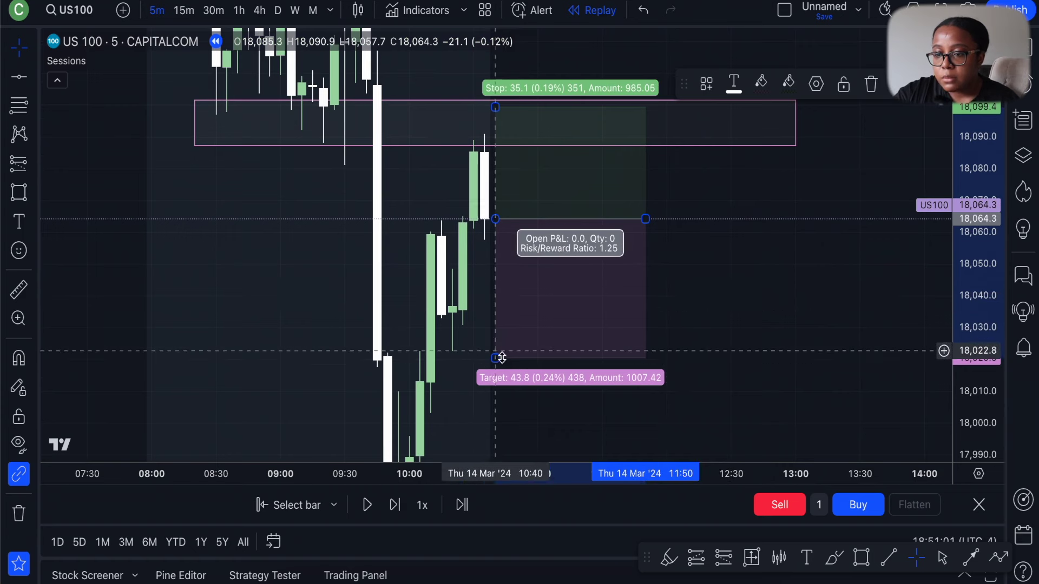
pyautogui.moveTo(499, 362); pyautogui.dragTo(497, 340)
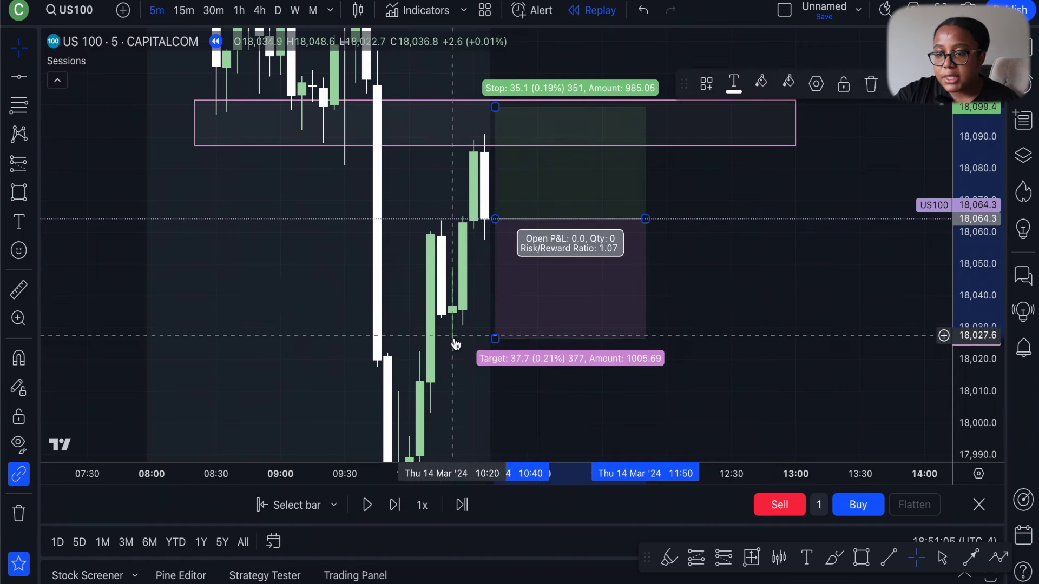
# Step: Circle the 10:15 pullback candles near the 18,026.6 target with an orange Brush ellipse
pyautogui.click(32, 195)
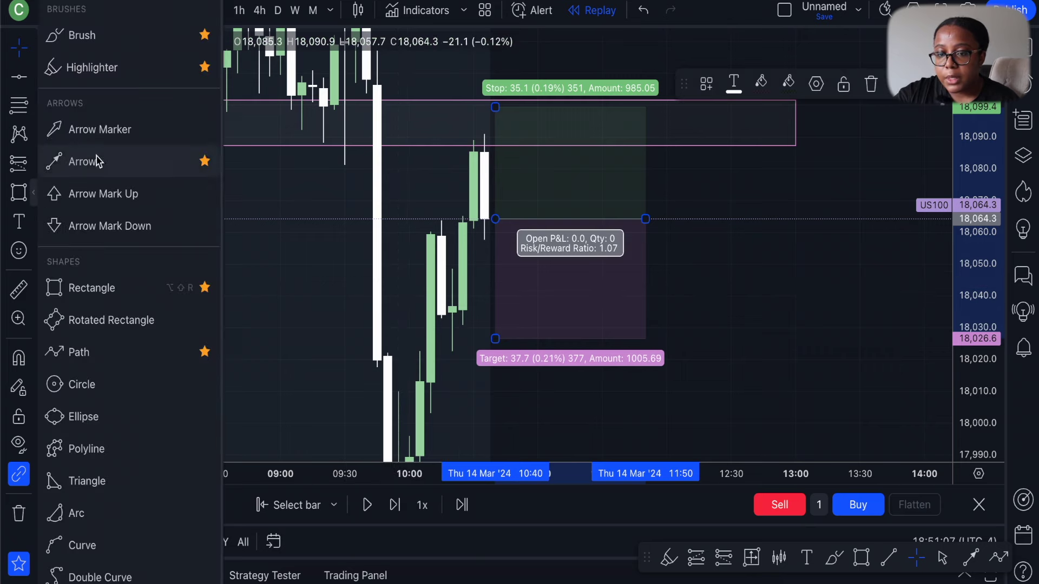
pyautogui.moveTo(481, 316)
pyautogui.mouseDown()
pyautogui.moveTo(464, 313)
pyautogui.moveTo(494, 339)
pyautogui.moveTo(484, 310)
pyautogui.mouseUp()
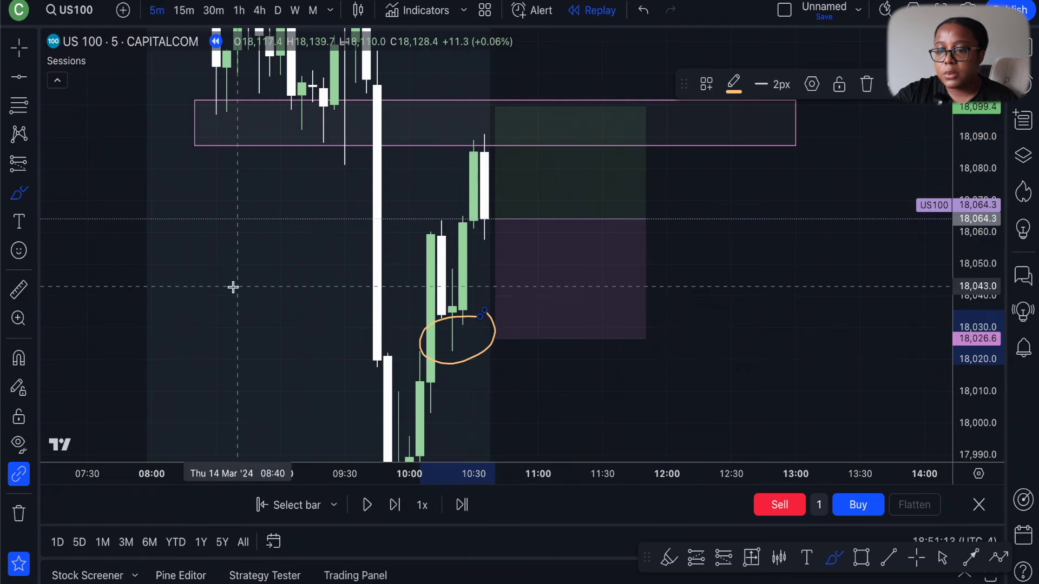
pyautogui.click(24, 51)
pyautogui.scroll(-3, 946, 297)
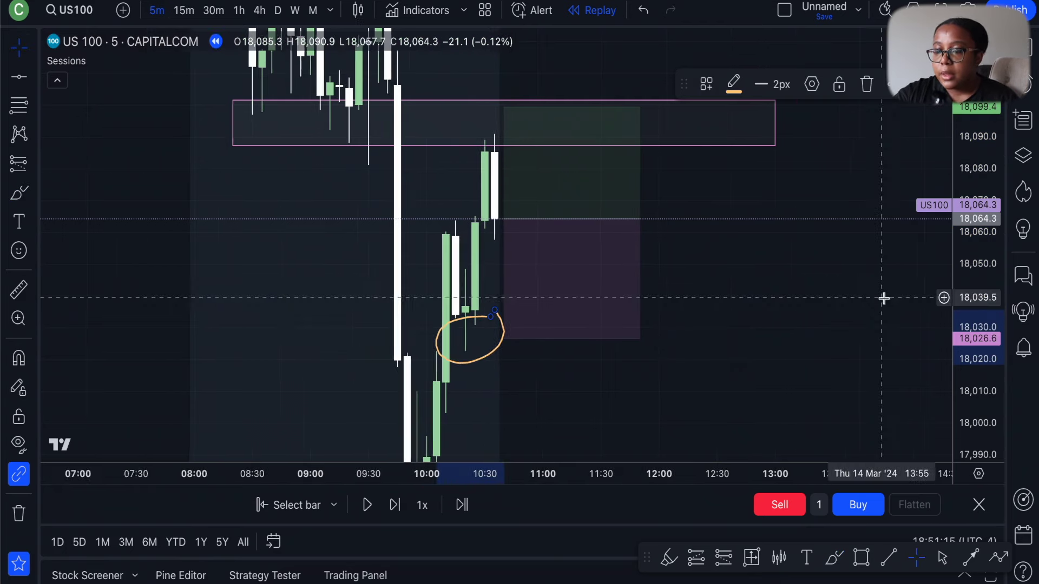
pyautogui.moveTo(958, 182)
pyautogui.mouseDown()
pyautogui.moveTo(966, 232)
pyautogui.moveTo(982, 216)
pyautogui.mouseUp()
pyautogui.scroll(-2, 778, 193)
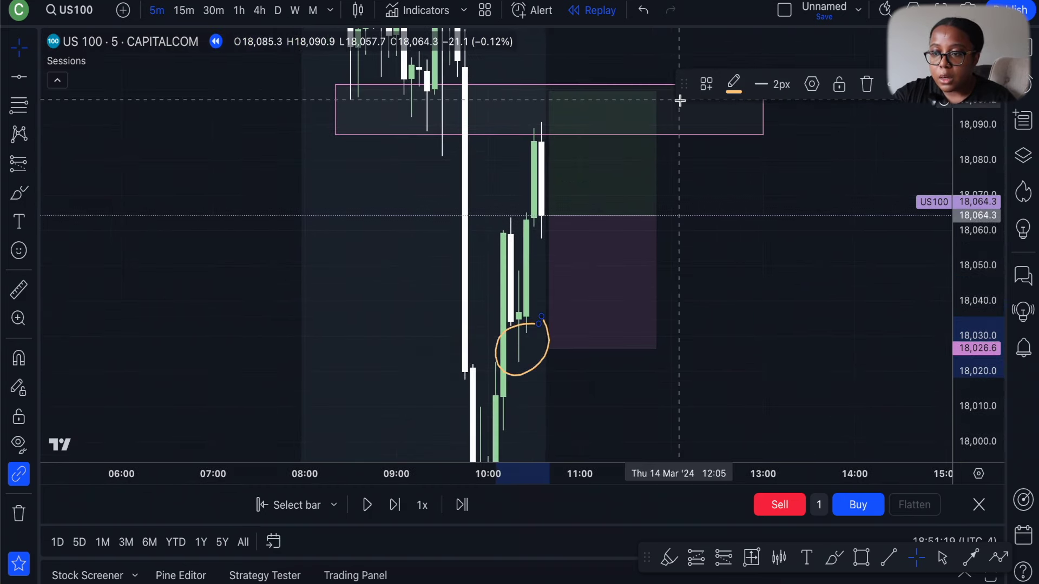
pyautogui.moveTo(685, 86); pyautogui.dragTo(689, 43)
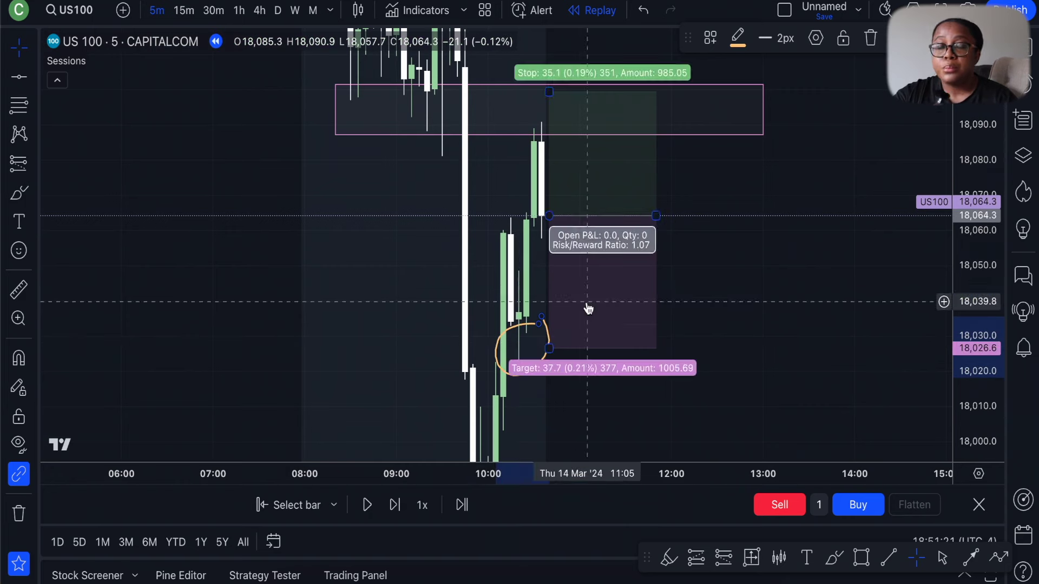
pyautogui.scroll(1, 719, 345)
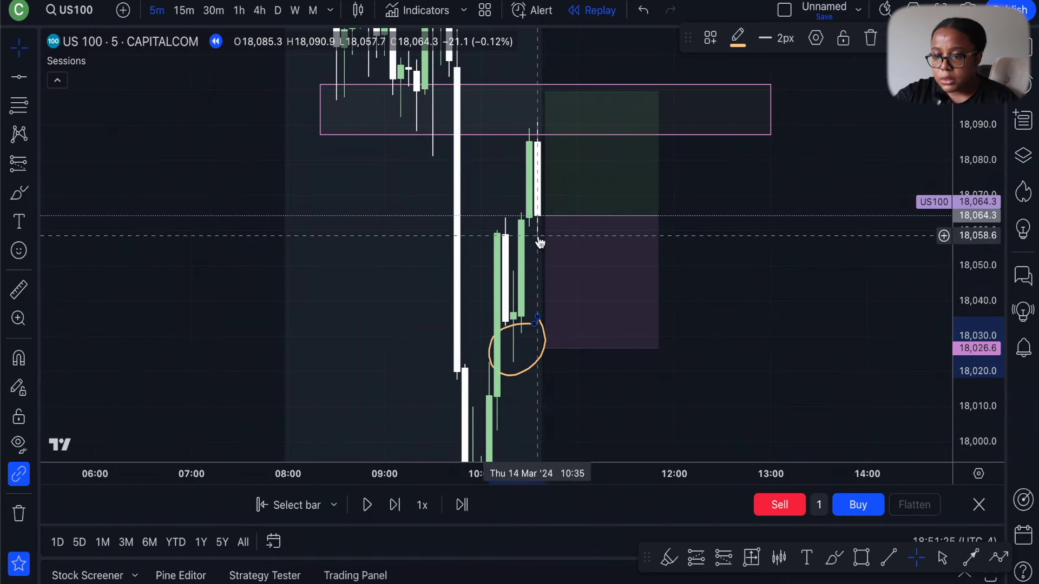
# Step: Step the replay forward eight bars until the short hits its 18,026.6 target for 37.7 profit
pyautogui.click(396, 505)
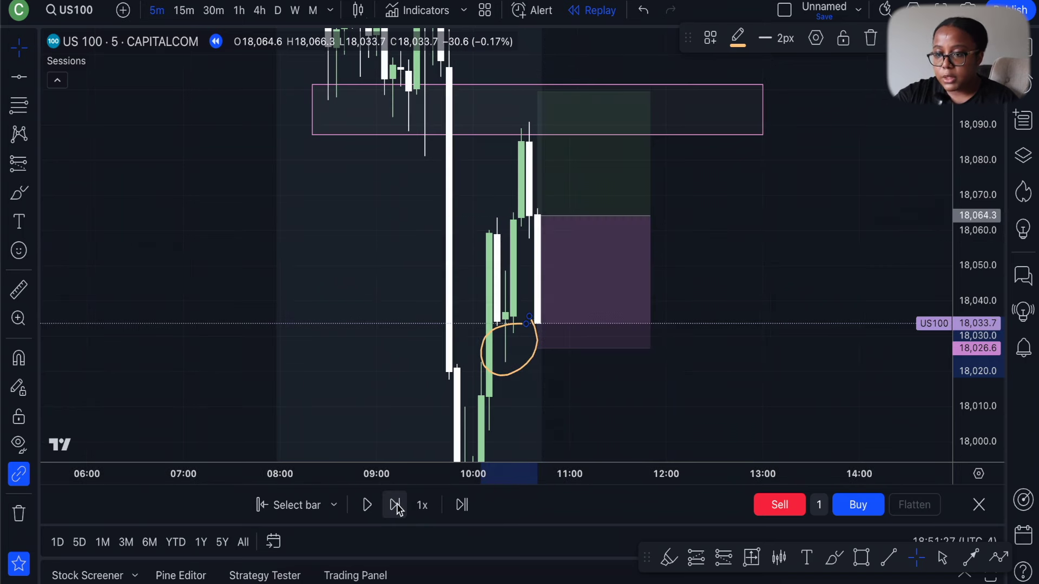
pyautogui.click(396, 505)
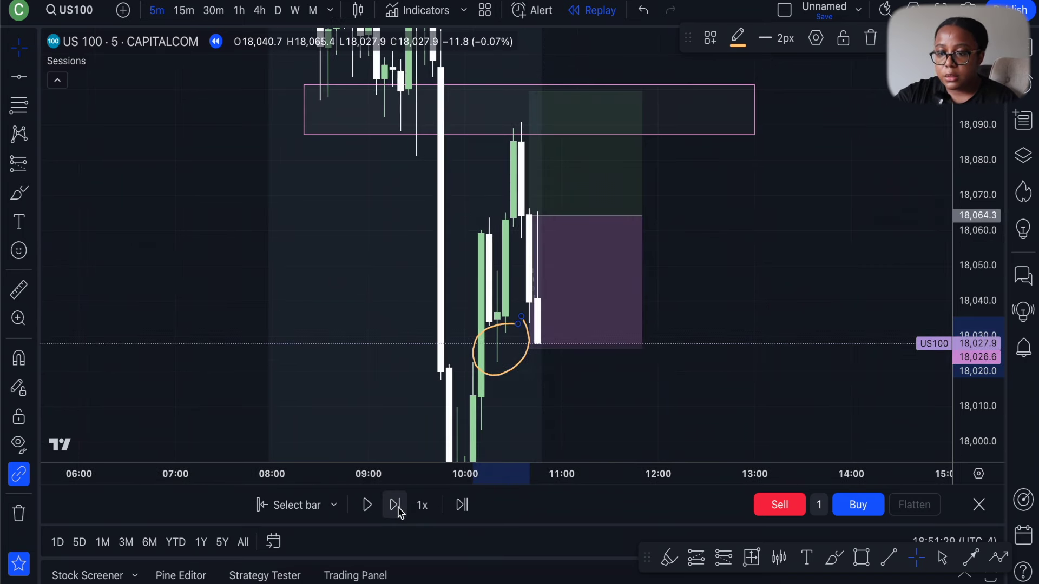
pyautogui.click(396, 505)
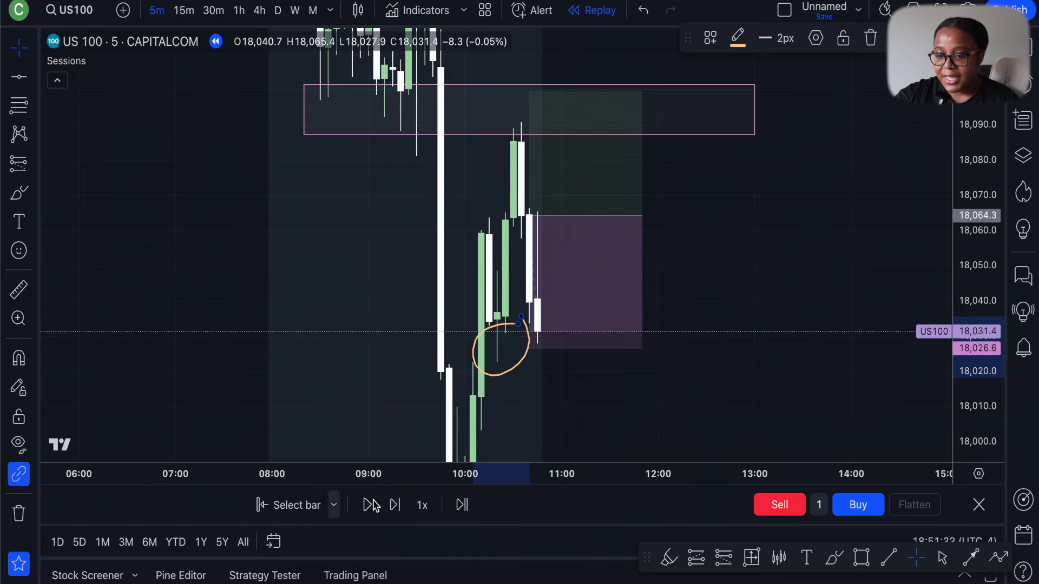
pyautogui.click(396, 505)
pyautogui.click(395, 505)
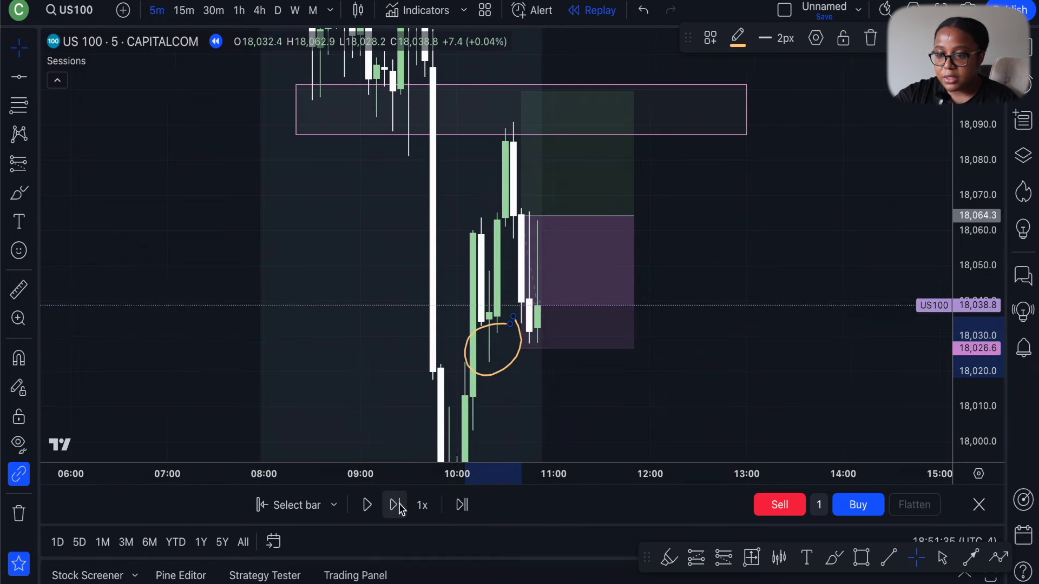
pyautogui.click(398, 503)
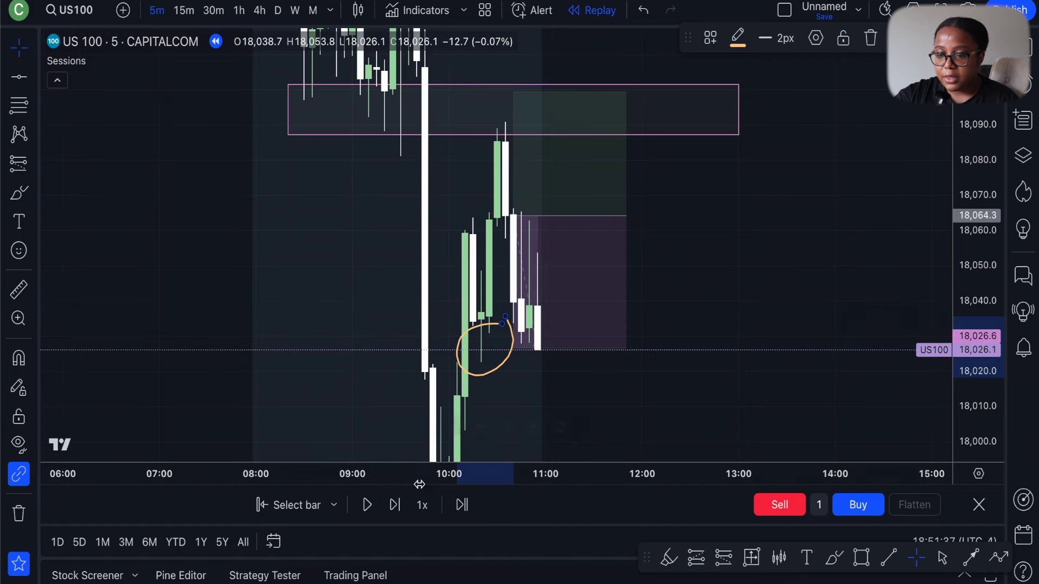
pyautogui.click(399, 502)
pyautogui.click(398, 503)
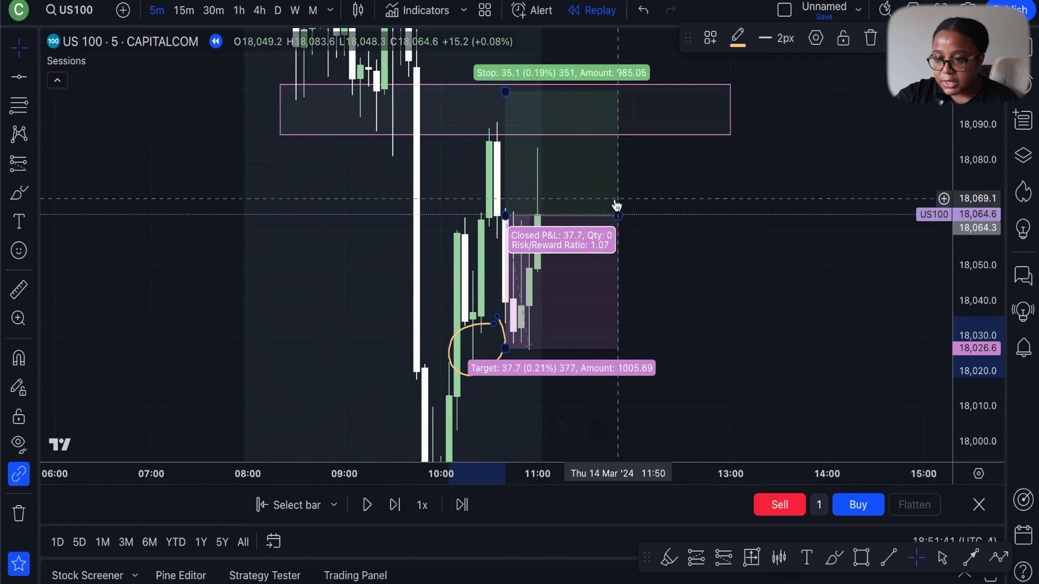
# Step: Trim the short position box so it ends at the exit bar
pyautogui.moveTo(619, 219); pyautogui.dragTo(529, 217)
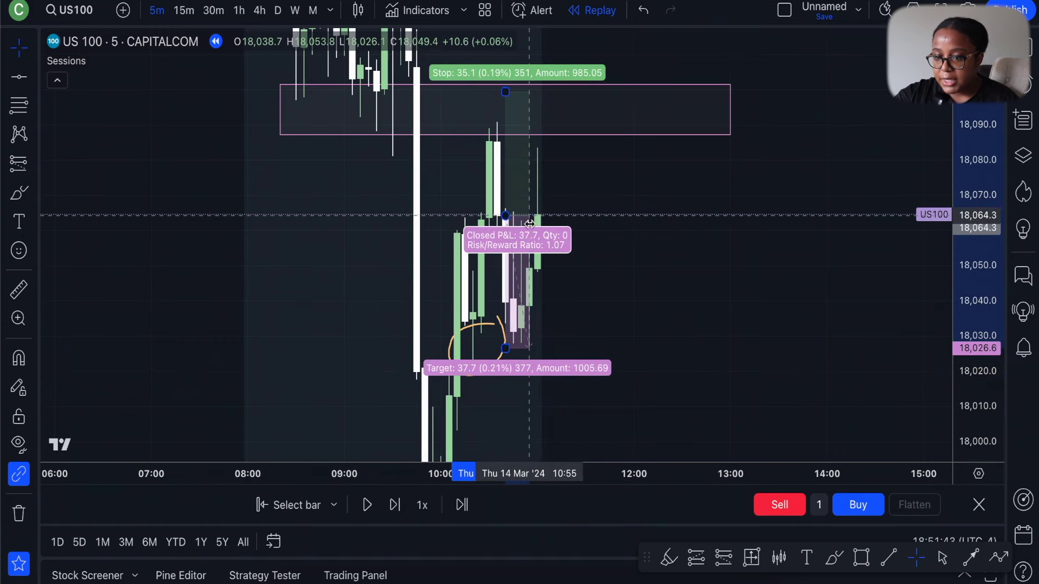
pyautogui.click(637, 255)
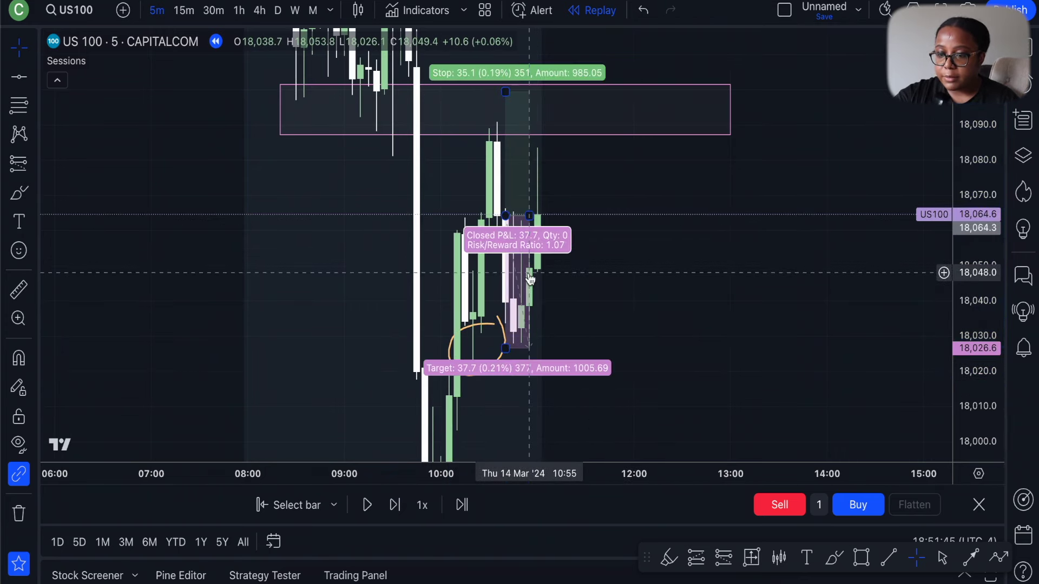
pyautogui.click(19, 222)
# Step: Place a +37 text label and move it just above the winning trade's position box
pyautogui.click(338, 212)
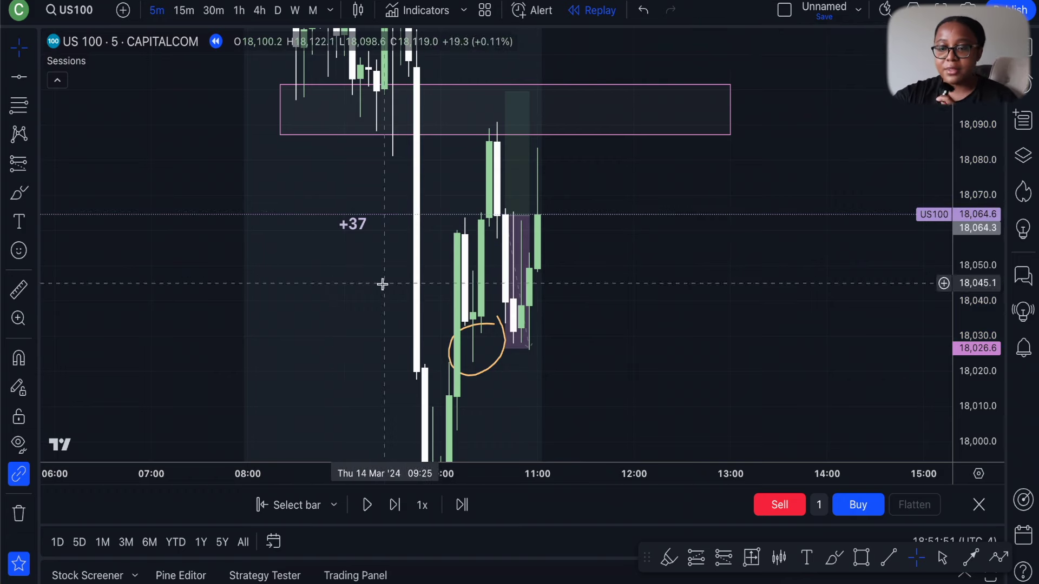
pyautogui.moveTo(349, 224); pyautogui.dragTo(523, 169)
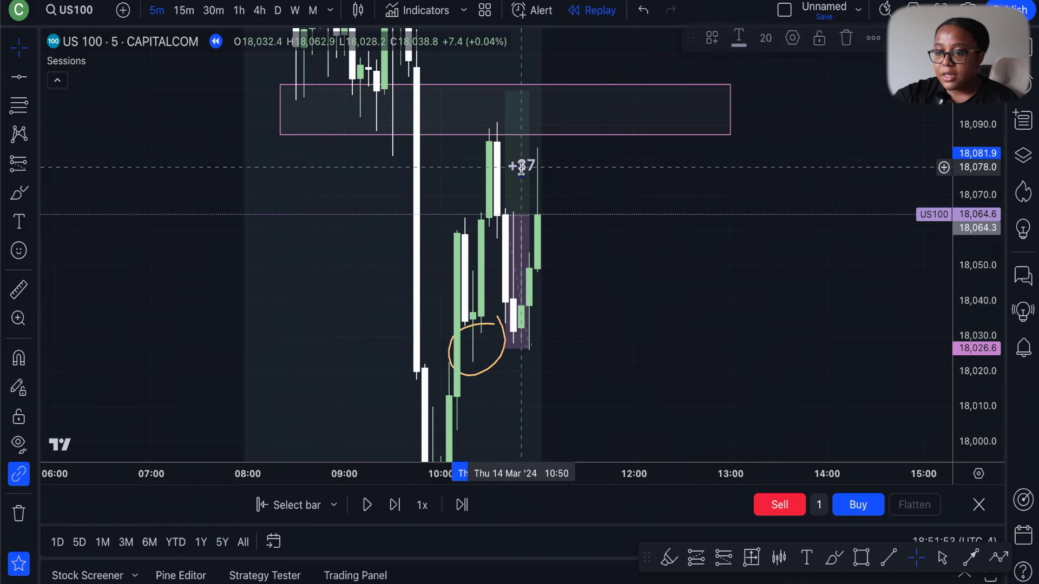
pyautogui.scroll(3, 707, 169)
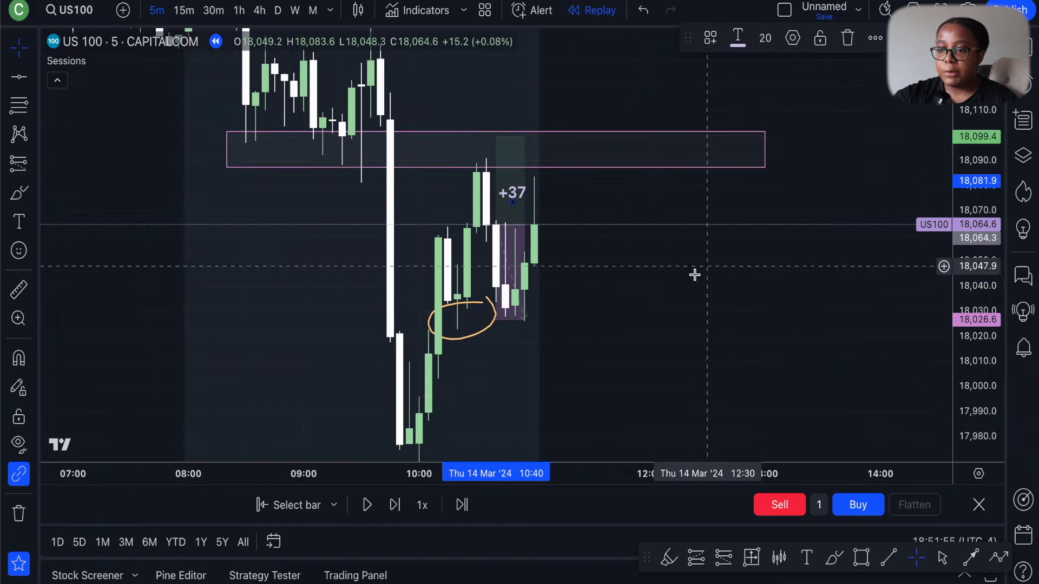
pyautogui.scroll(-1, 693, 275)
pyautogui.click(627, 285)
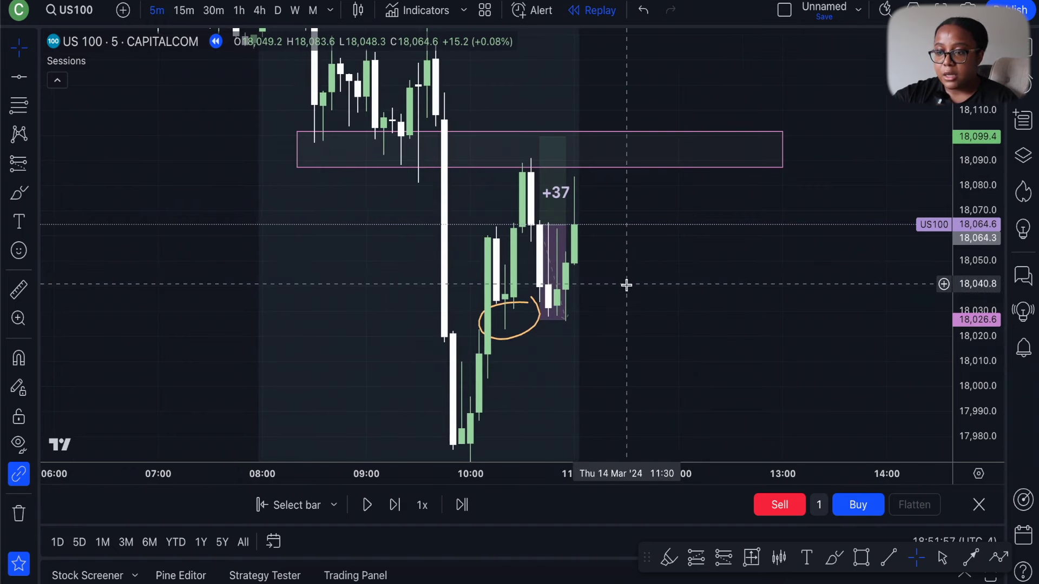
# Step: Rescale the price axis and pan to frame the labelled trade and bars past the exit
pyautogui.scroll(-2, 627, 285)
pyautogui.moveTo(974, 160); pyautogui.dragTo(979, 184)
pyautogui.scroll(1, 740, 197)
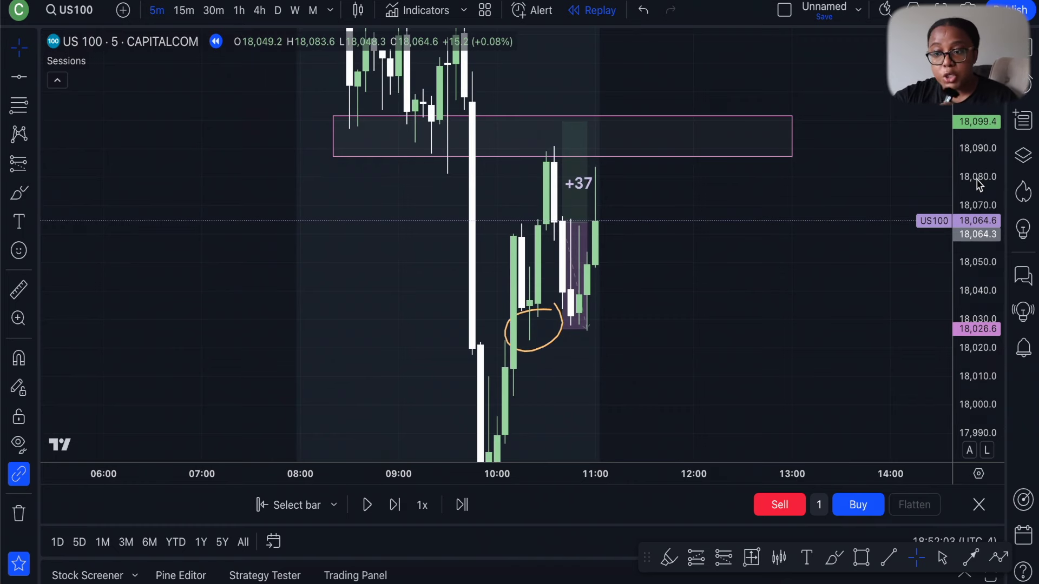
pyautogui.scroll(1, 541, 212)
pyautogui.moveTo(969, 287); pyautogui.dragTo(969, 255)
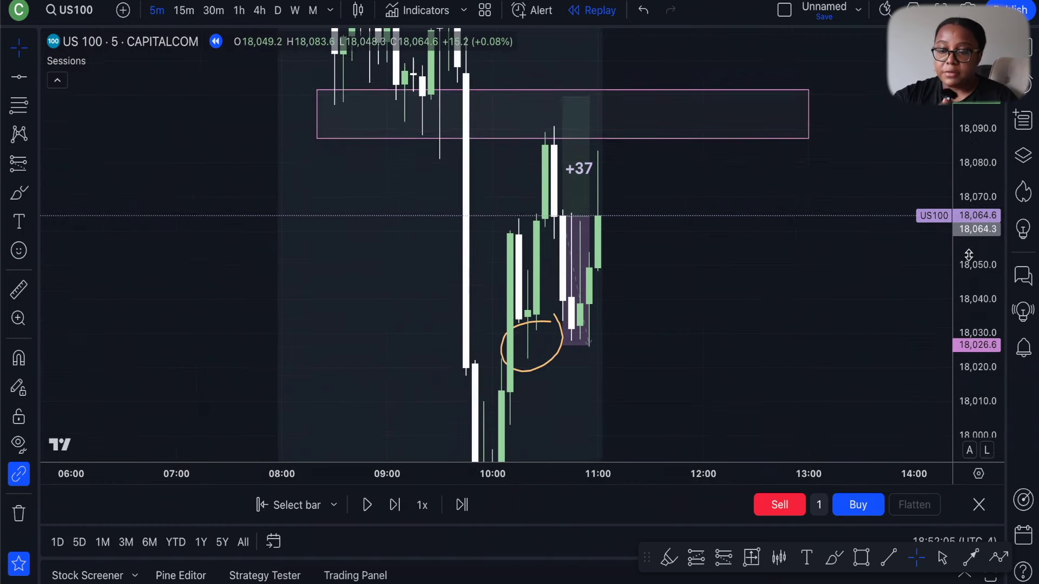
pyautogui.scroll(1, 641, 290)
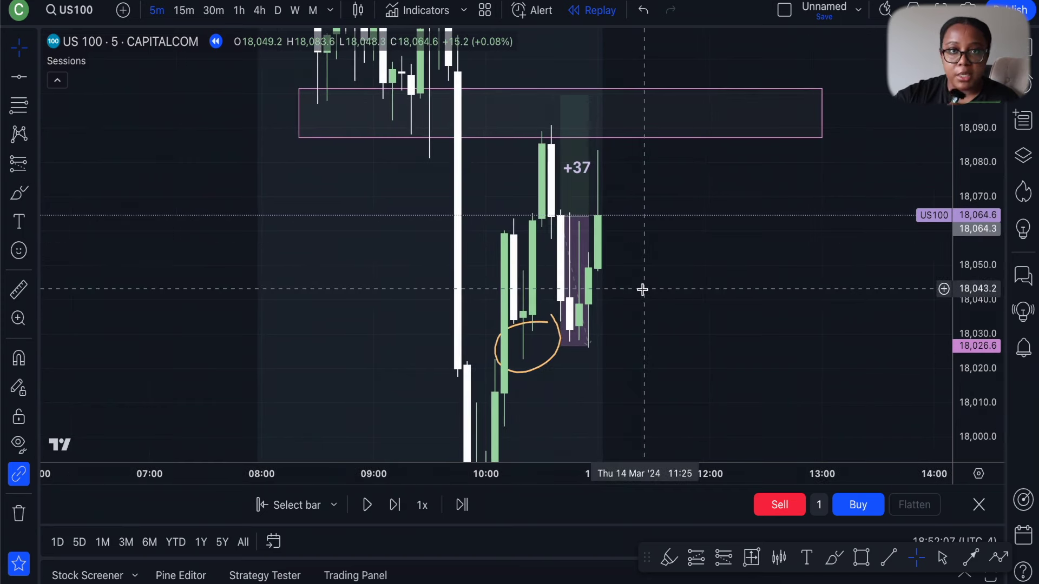
pyautogui.scroll(2, 642, 290)
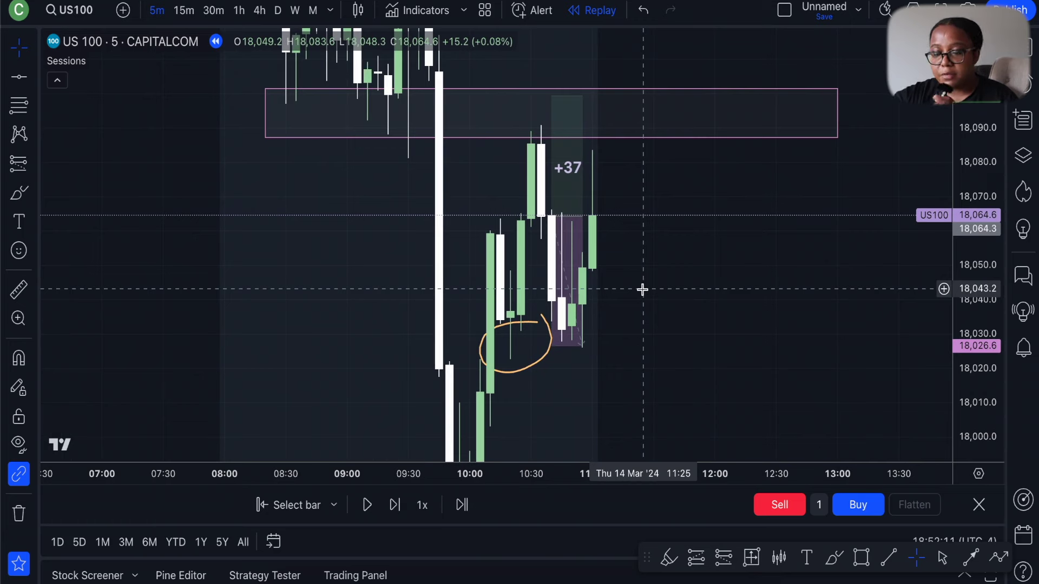
pyautogui.moveTo(659, 313); pyautogui.dragTo(649, 276)
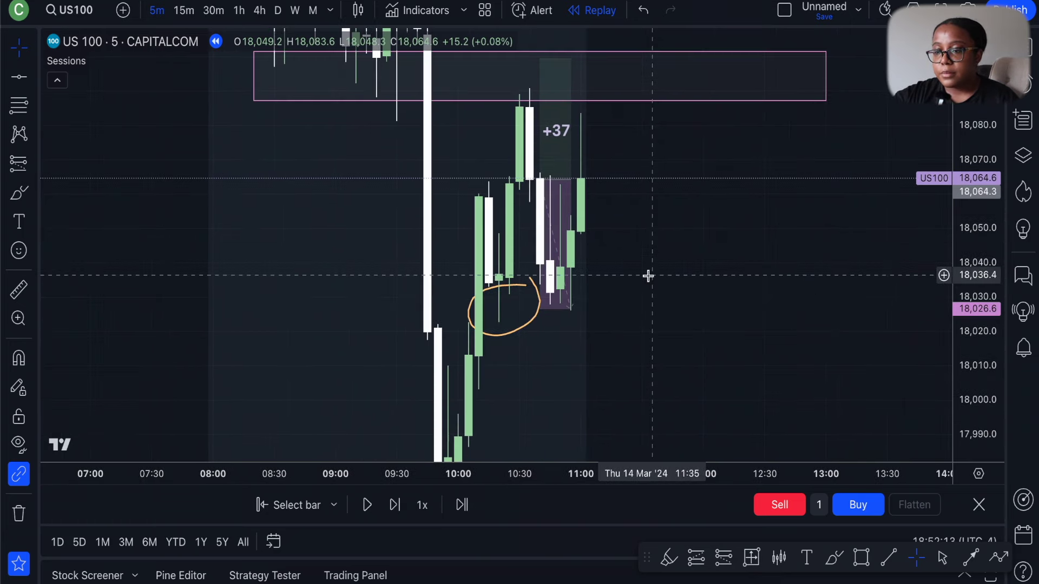
pyautogui.moveTo(977, 97); pyautogui.dragTo(977, 141)
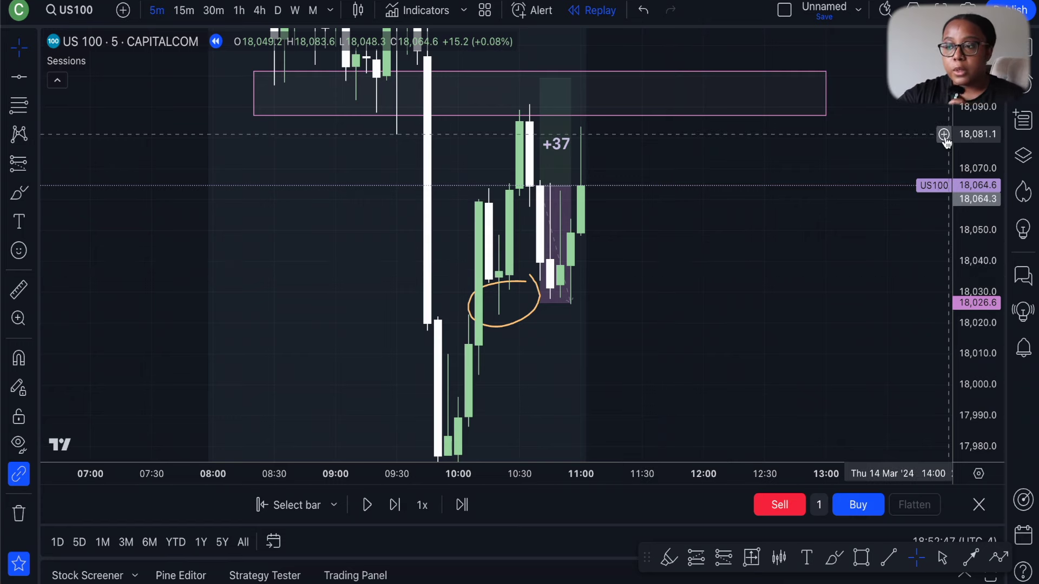
pyautogui.moveTo(979, 136); pyautogui.dragTo(979, 193)
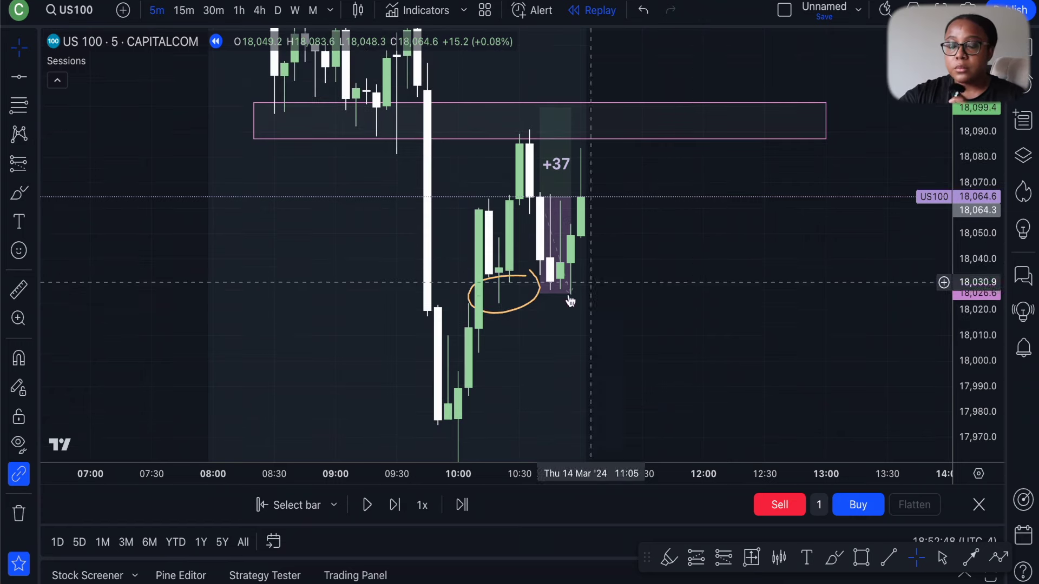
# Step: Delete the closed position drawing, then undo with Ctrl+Z to restore the +37 trade
pyautogui.click(562, 226)
pyautogui.click(882, 38)
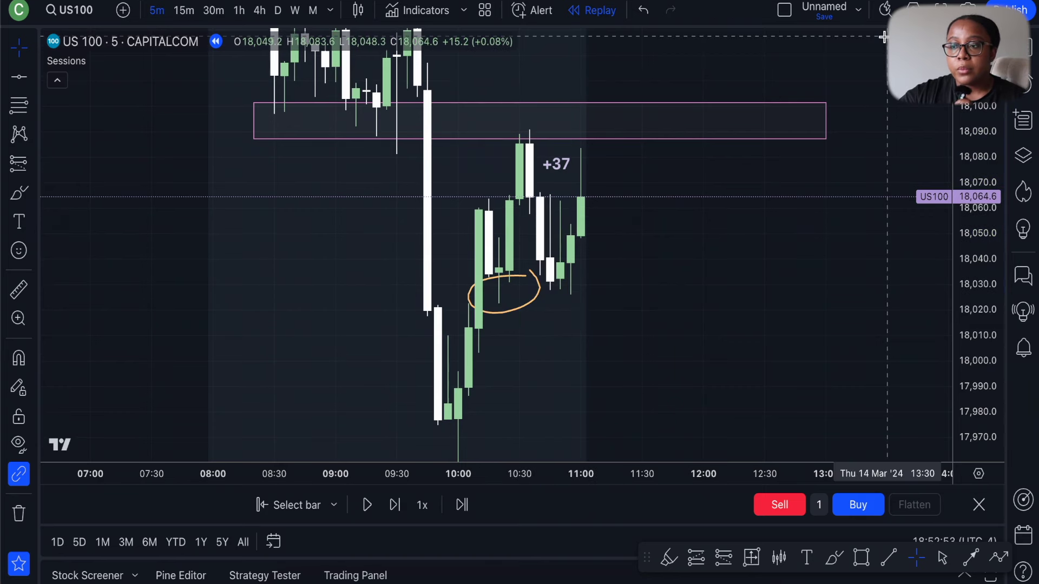
pyautogui.hotkey('ctrl', 'z')
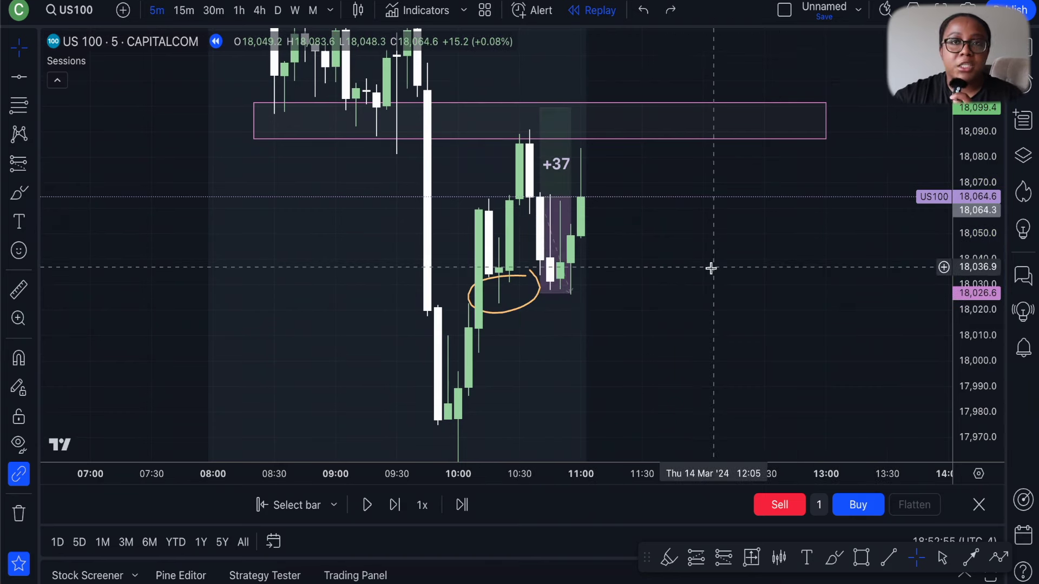
# Step: Rescale the price axis and pan to refit the +37 trade beneath the pink zone
pyautogui.moveTo(985, 81); pyautogui.dragTo(985, 138)
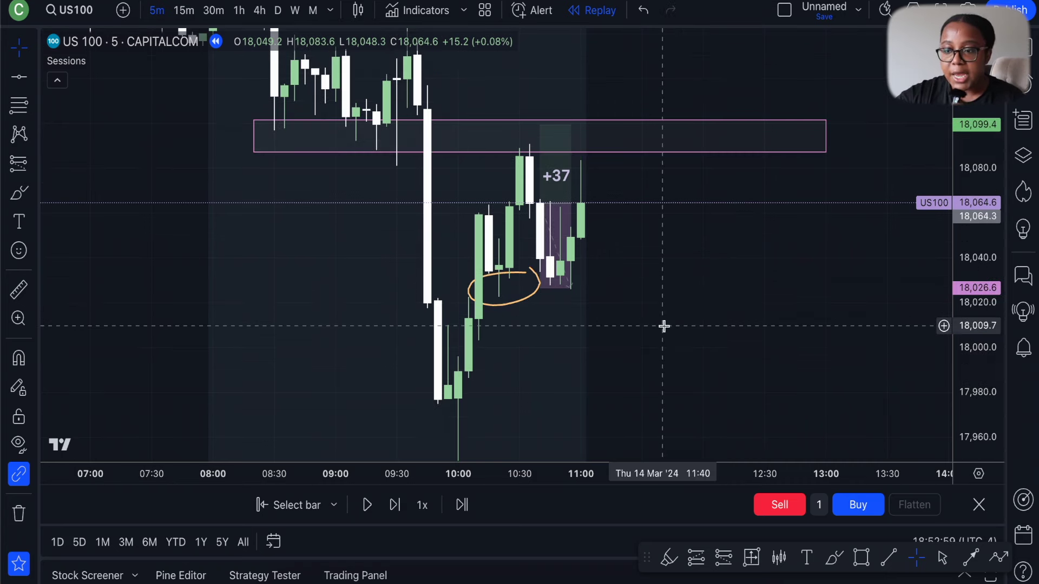
pyautogui.moveTo(669, 291); pyautogui.dragTo(671, 314)
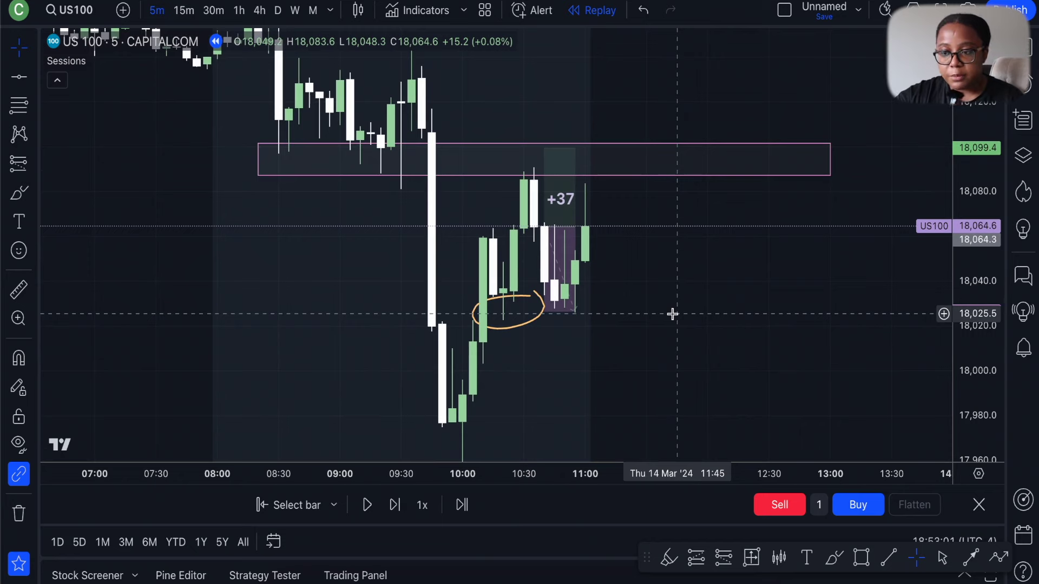
pyautogui.scroll(-1, 672, 314)
pyautogui.moveTo(977, 222); pyautogui.dragTo(963, 139)
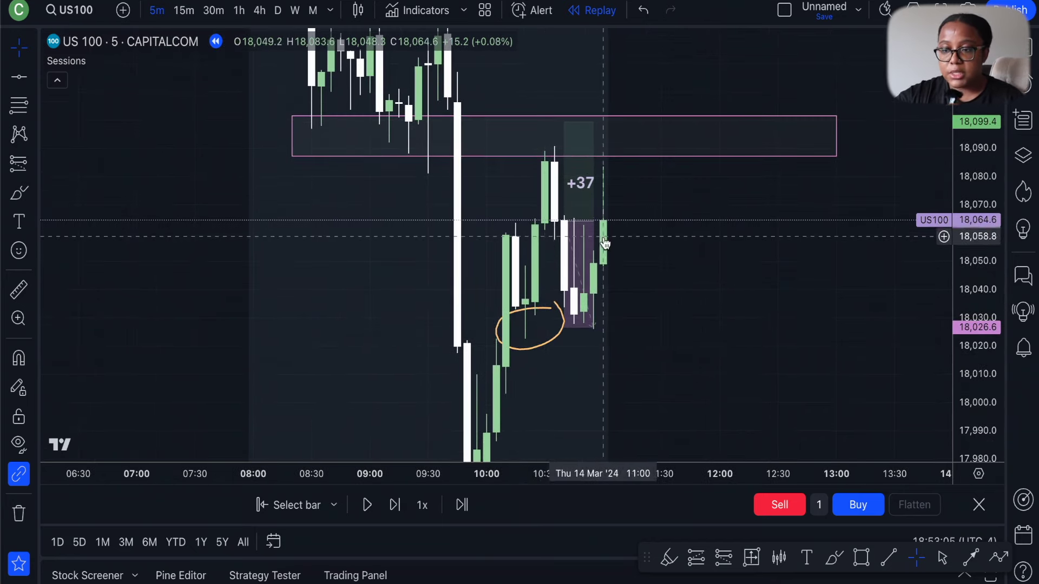
pyautogui.scroll(1, 554, 214)
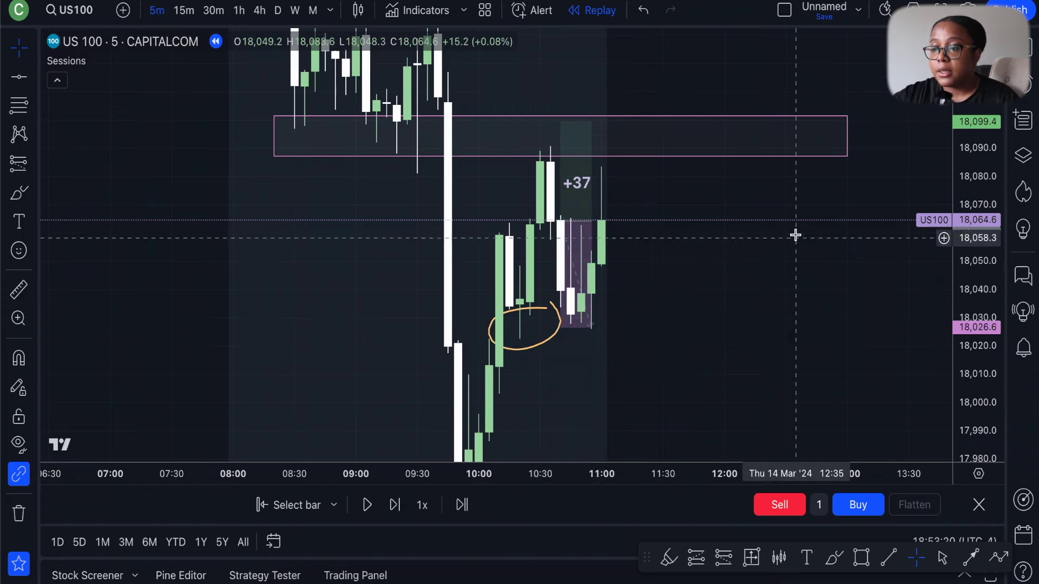
pyautogui.scroll(-2, 725, 331)
pyautogui.moveTo(979, 125); pyautogui.dragTo(983, 278)
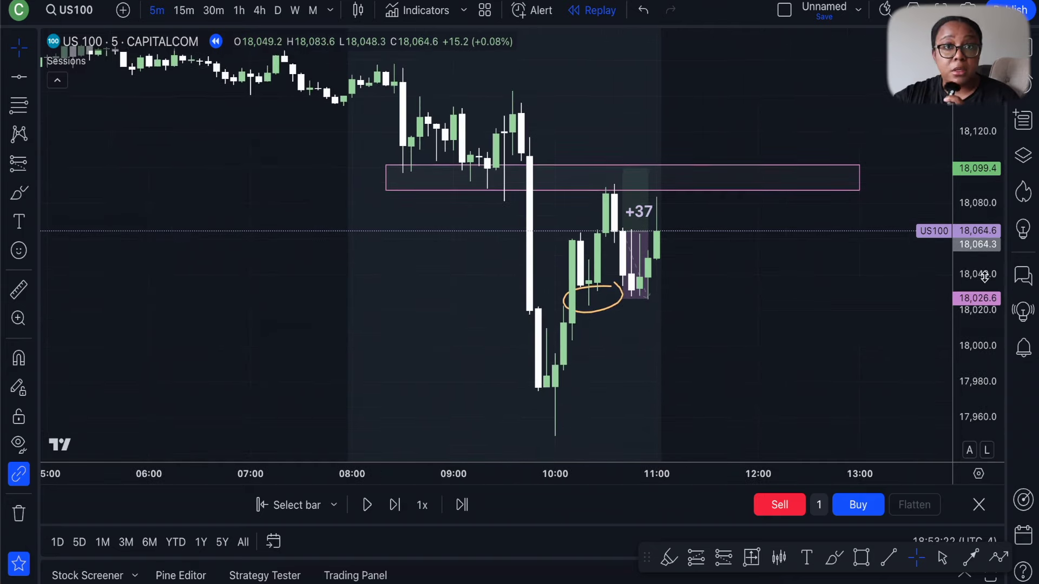
pyautogui.scroll(1, 817, 230)
pyautogui.scroll(-3, 618, 300)
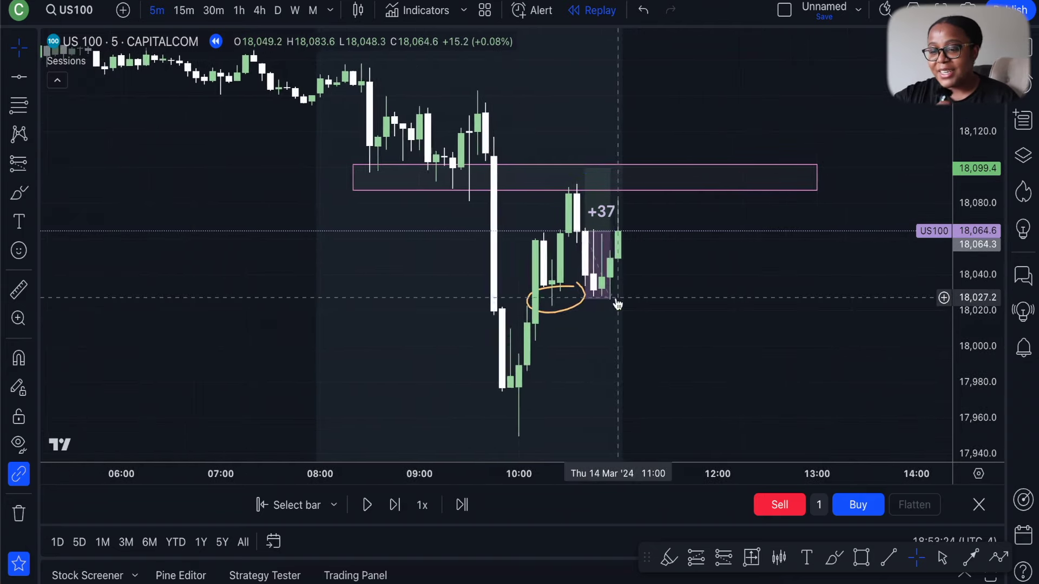
# Step: Step the replay forward five bars and select the trade to show its stop, target and P&L
pyautogui.click(391, 508)
pyautogui.click(391, 507)
pyautogui.click(390, 508)
pyautogui.click(391, 507)
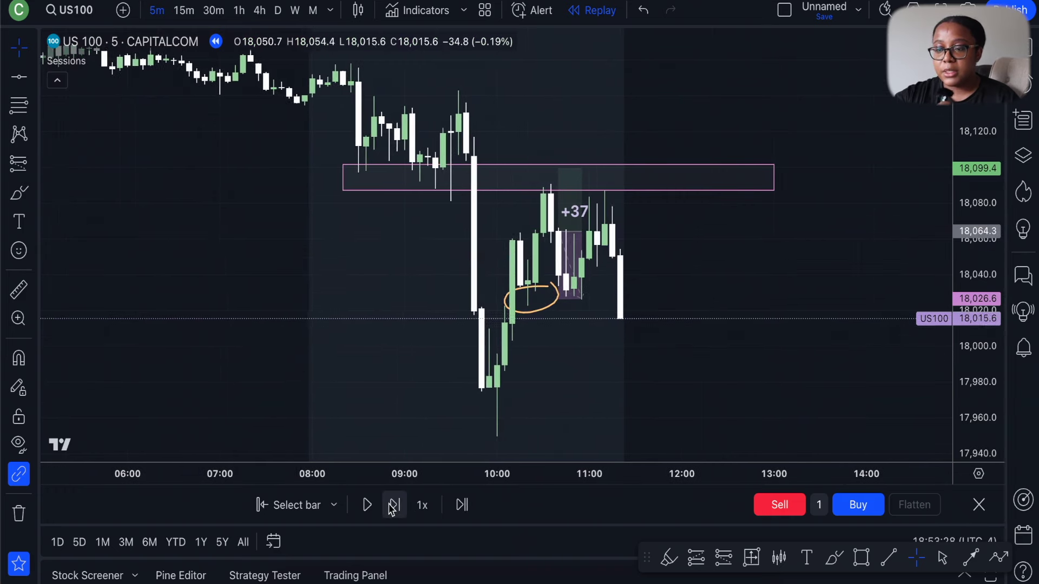
pyautogui.click(391, 507)
pyautogui.click(558, 292)
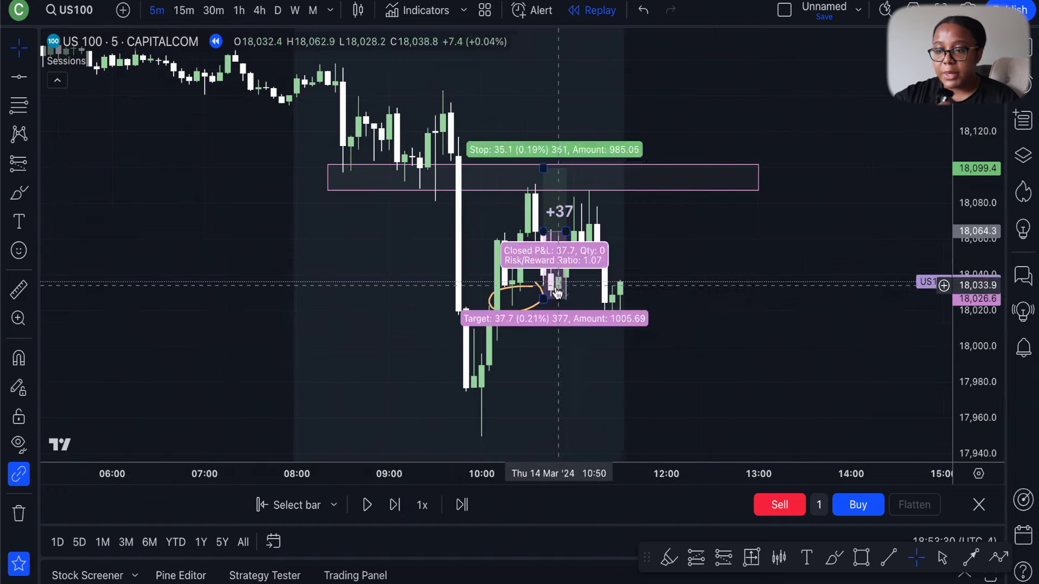
pyautogui.scroll(4, 591, 339)
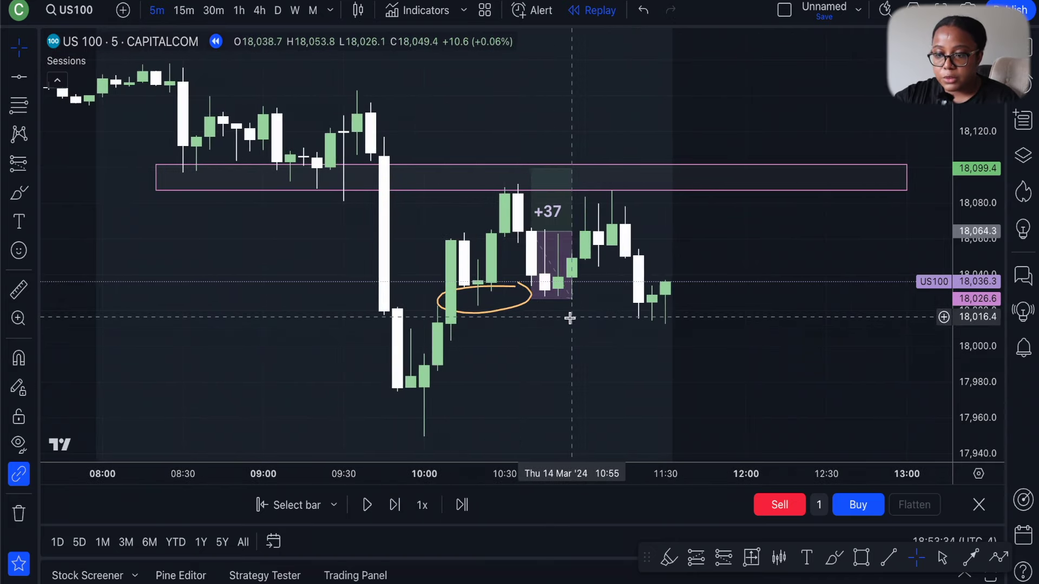
pyautogui.scroll(-1, 548, 331)
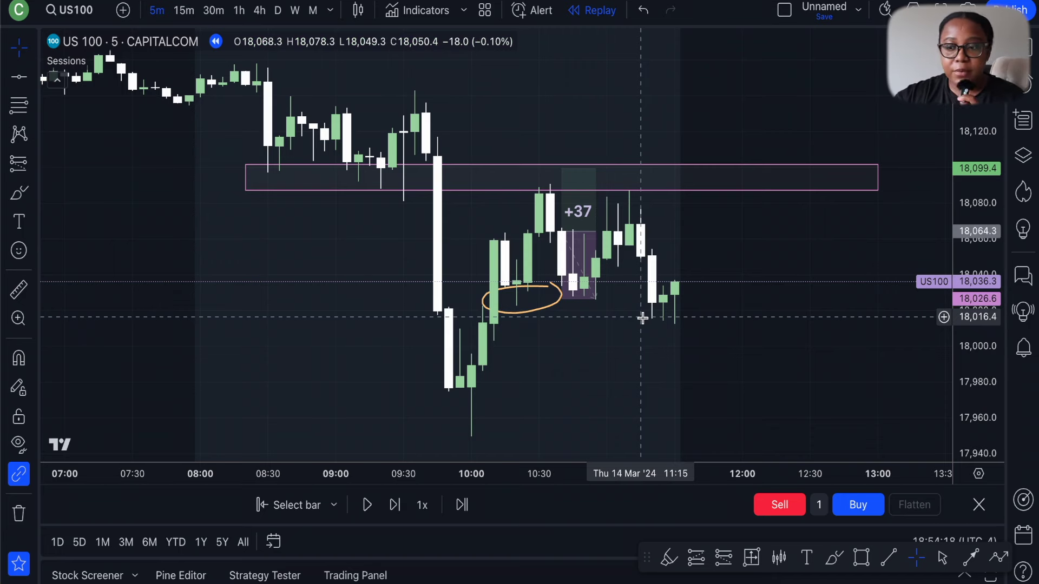
pyautogui.scroll(-3, 643, 318)
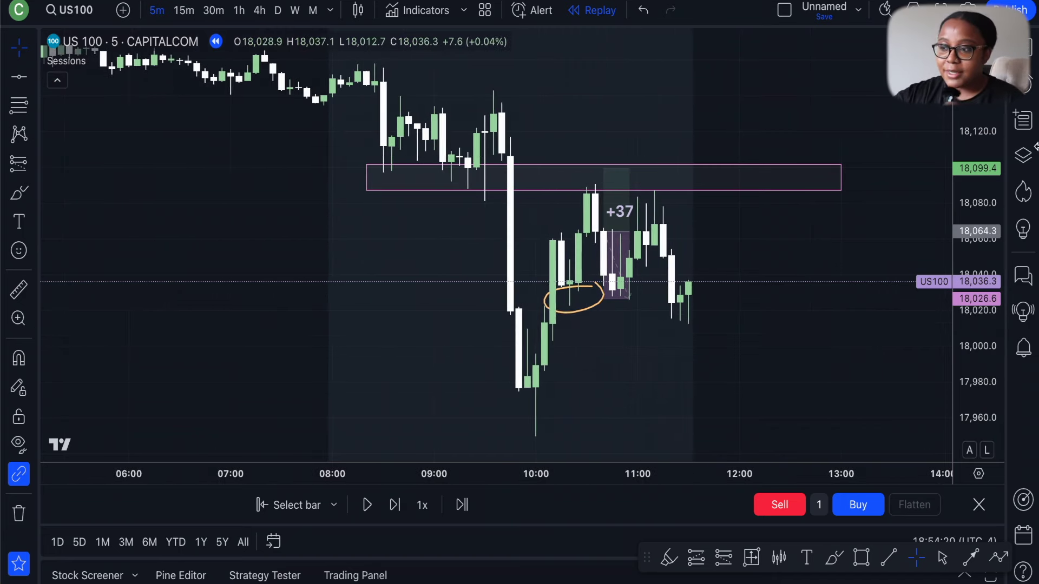
pyautogui.moveTo(983, 109); pyautogui.dragTo(985, 225)
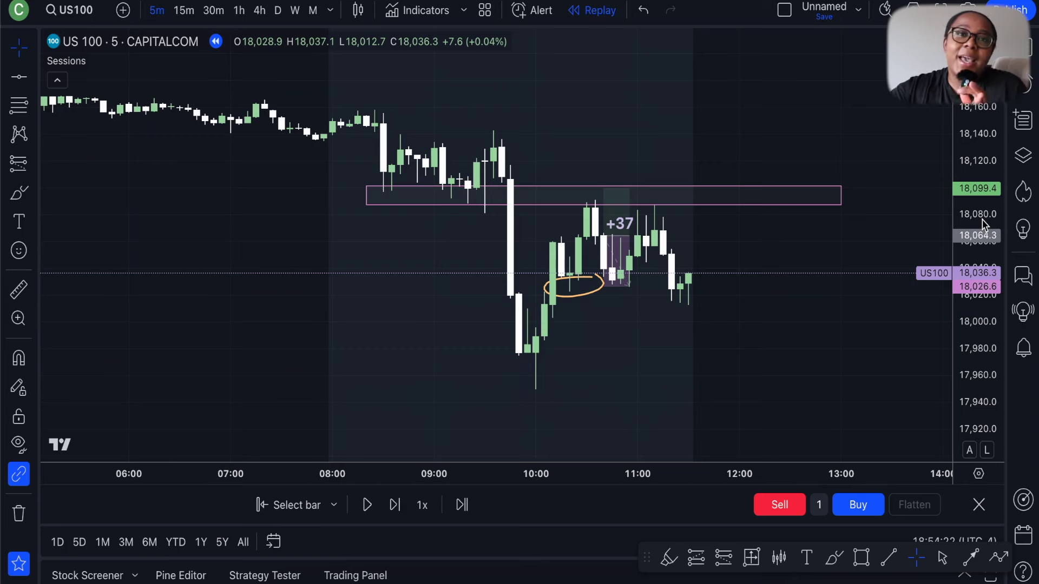
pyautogui.click(623, 290)
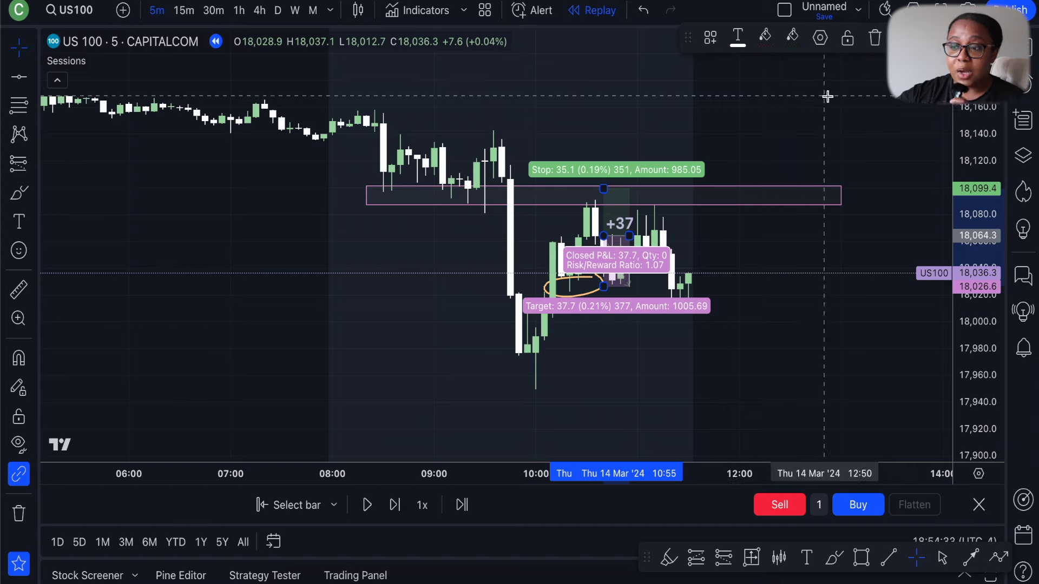
pyautogui.click(605, 395)
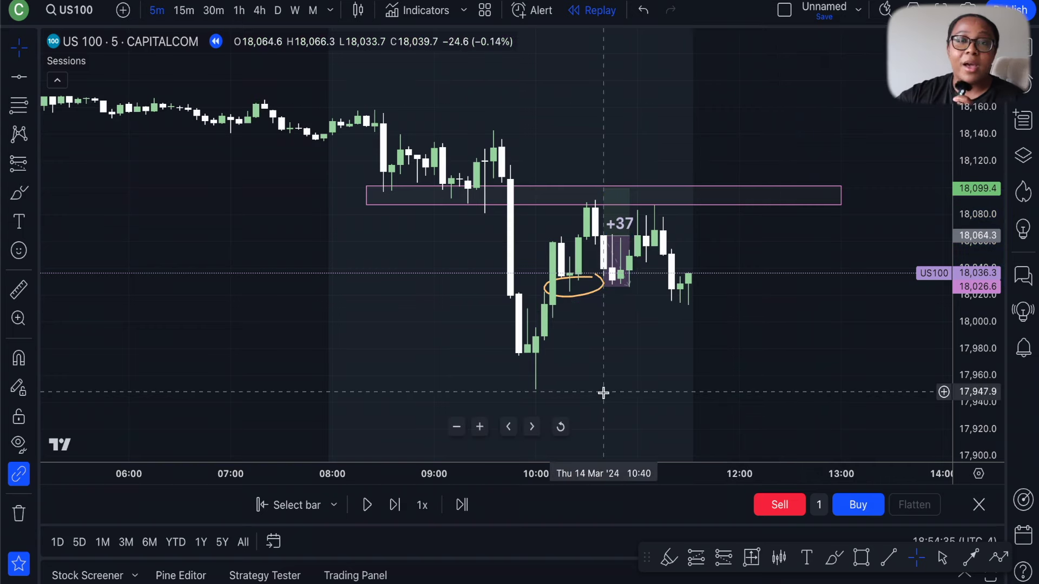
pyautogui.scroll(-1, 659, 341)
pyautogui.scroll(-1, 658, 341)
pyautogui.moveTo(982, 242); pyautogui.dragTo(980, 173)
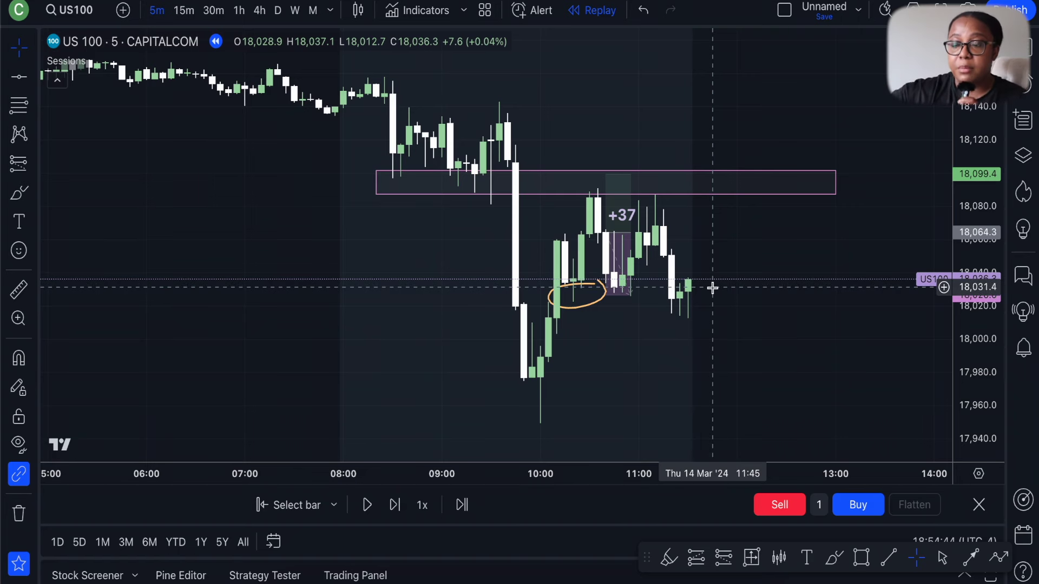
pyautogui.scroll(-2, 713, 288)
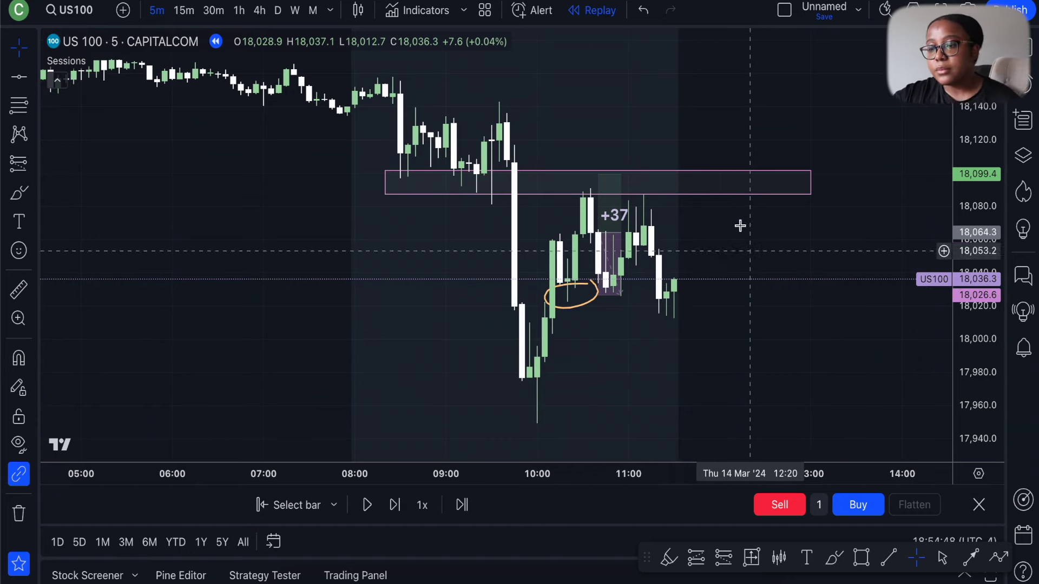
pyautogui.scroll(-1, 421, 336)
pyautogui.scroll(-1, 421, 336)
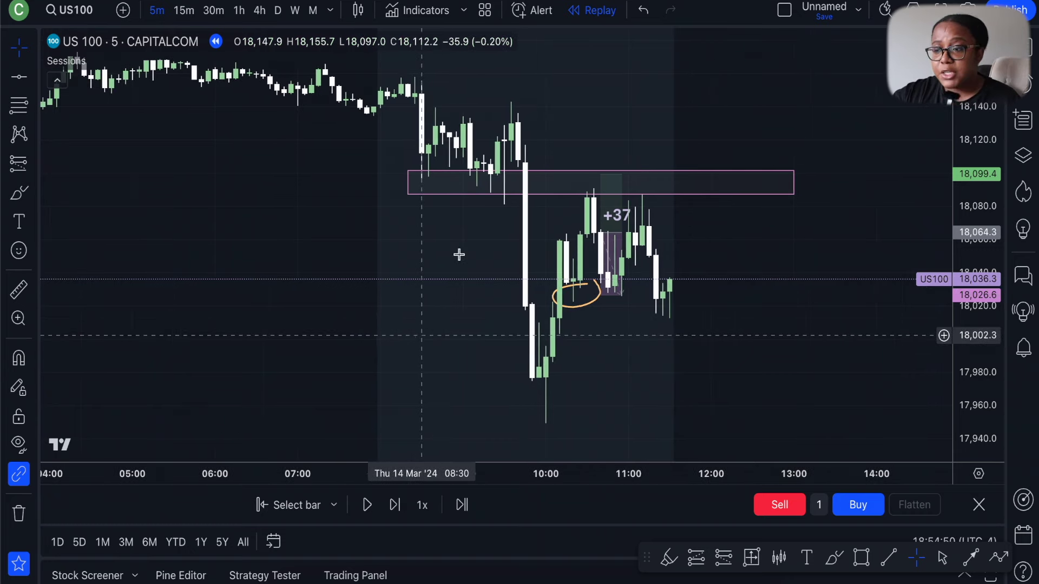
pyautogui.moveTo(968, 119); pyautogui.dragTo(967, 265)
pyautogui.scroll(-2, 429, 300)
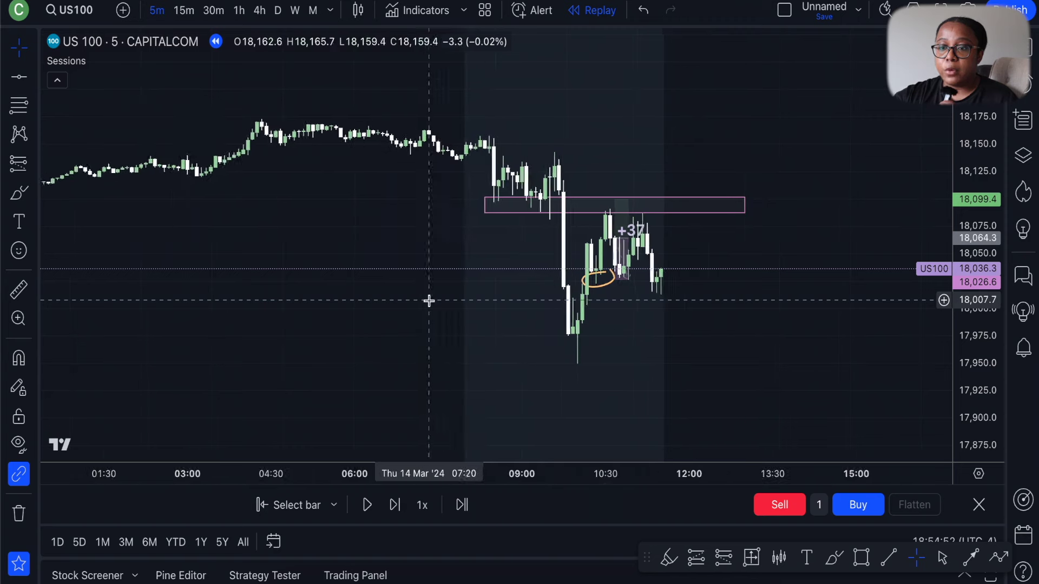
pyautogui.scroll(-1, 310, 167)
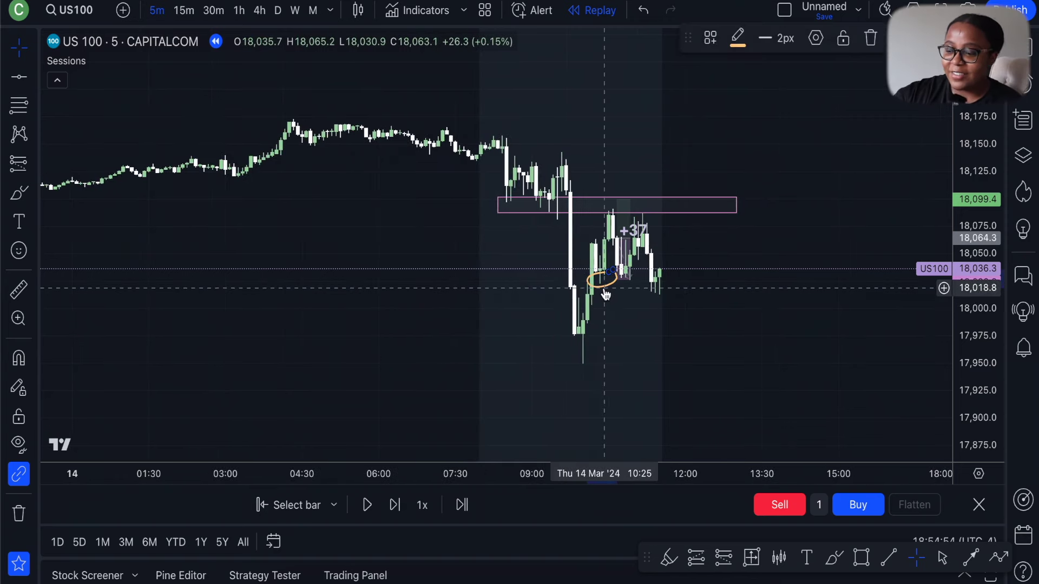
pyautogui.scroll(1, 603, 288)
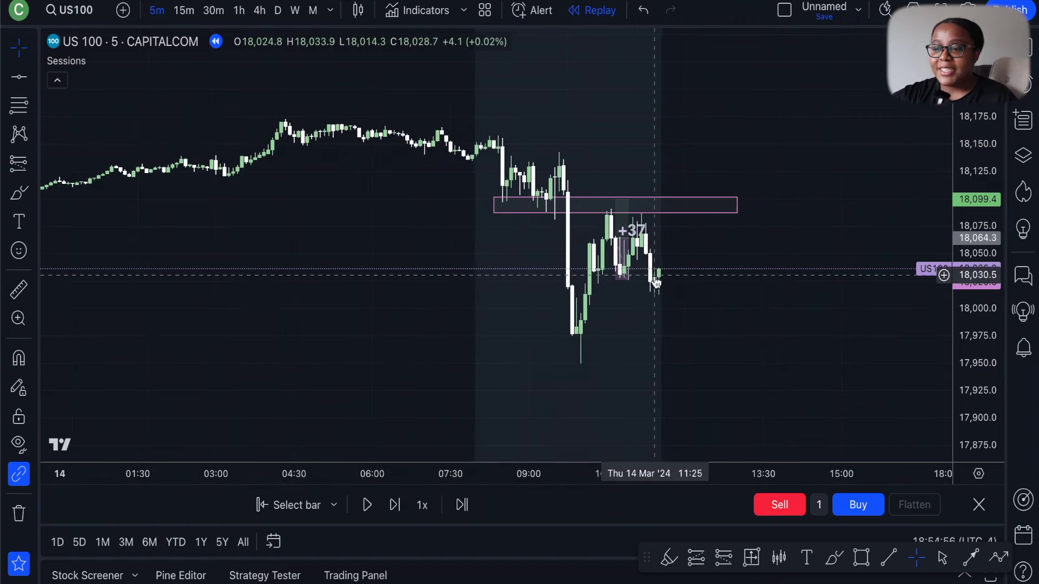
# Step: Switch the US100 chart to 1-hour candles
pyautogui.click(239, 10)
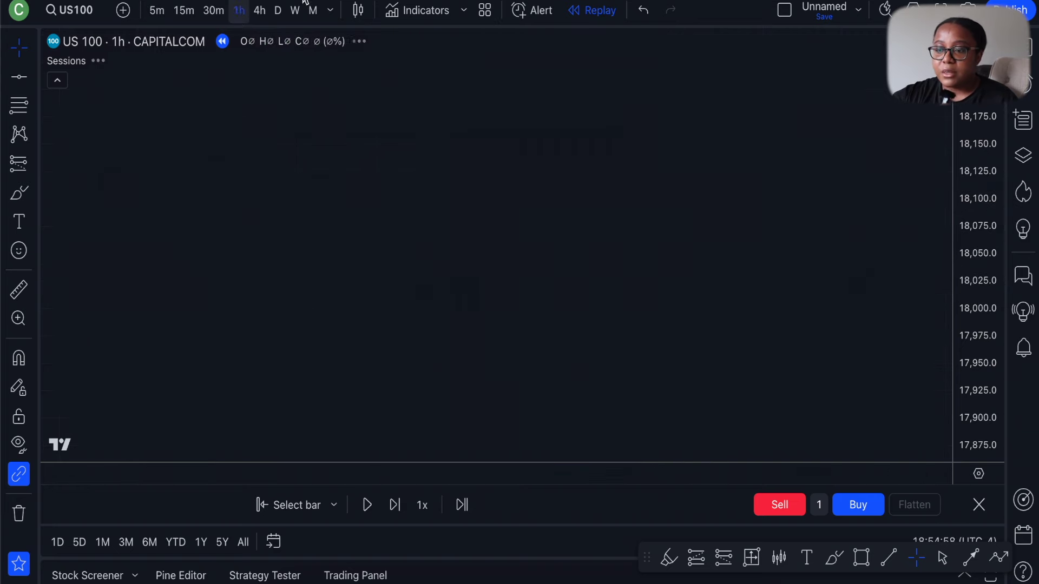
pyautogui.scroll(3, 714, 228)
pyautogui.scroll(2, 672, 259)
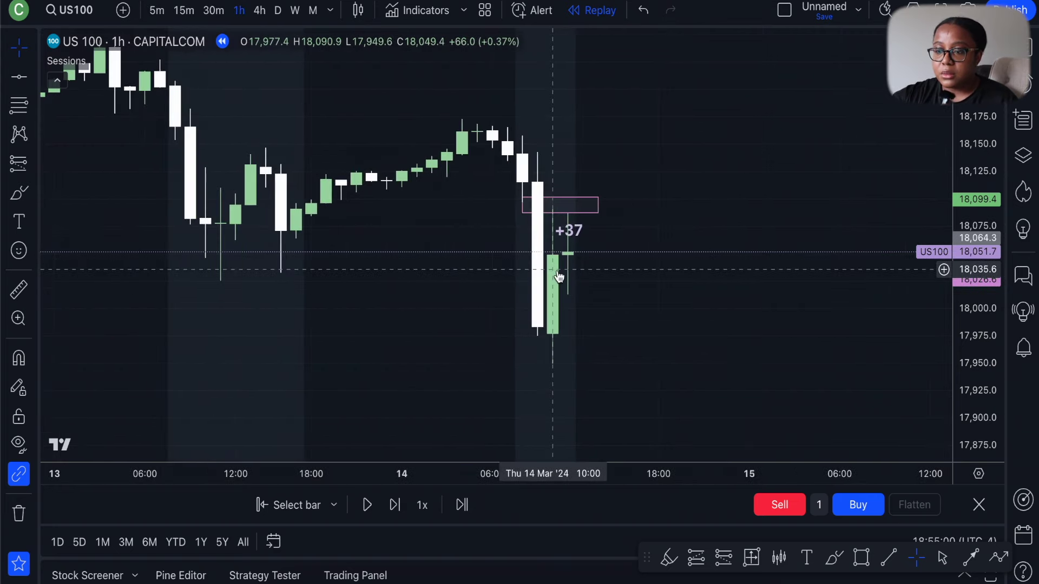
# Step: Advance the replay four hourly bars
pyautogui.click(395, 505)
pyautogui.click(395, 505)
pyautogui.click(395, 505)
pyautogui.click(395, 505)
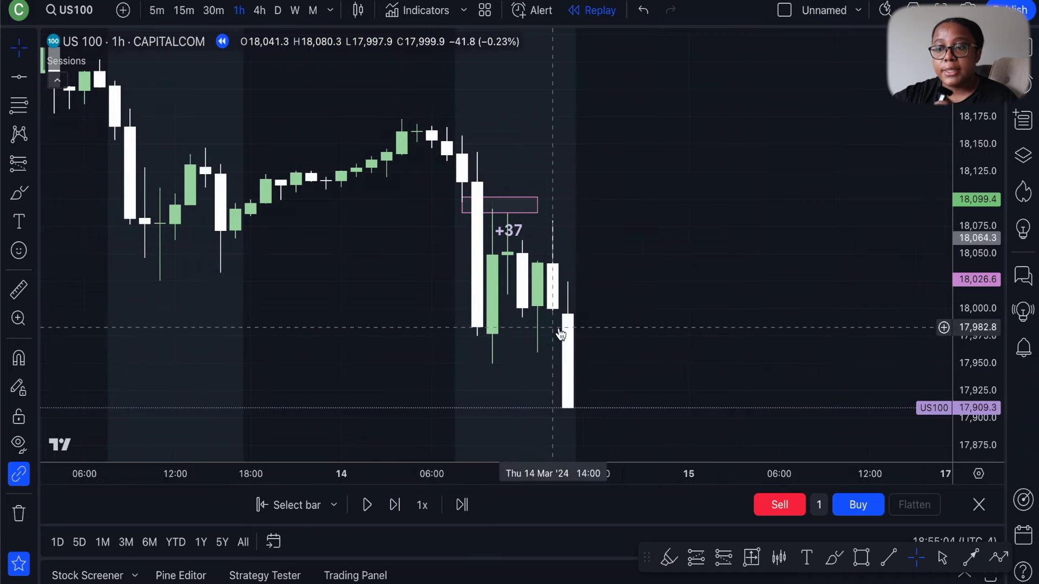
pyautogui.scroll(-2, 564, 327)
pyautogui.moveTo(977, 154); pyautogui.dragTo(977, 281)
pyautogui.scroll(-2, 602, 318)
pyautogui.scroll(-1, 602, 318)
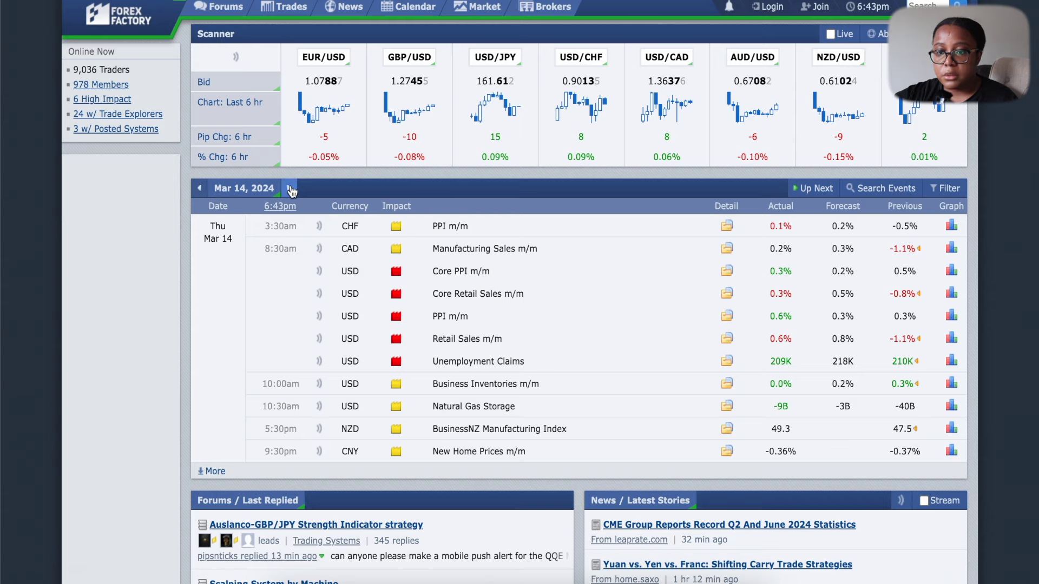
# Step: Move the Forex Factory calendar from Mar 14 to Mar 15, 2024 and review its events
pyautogui.click(291, 189)
pyautogui.scroll(-2, 469, 461)
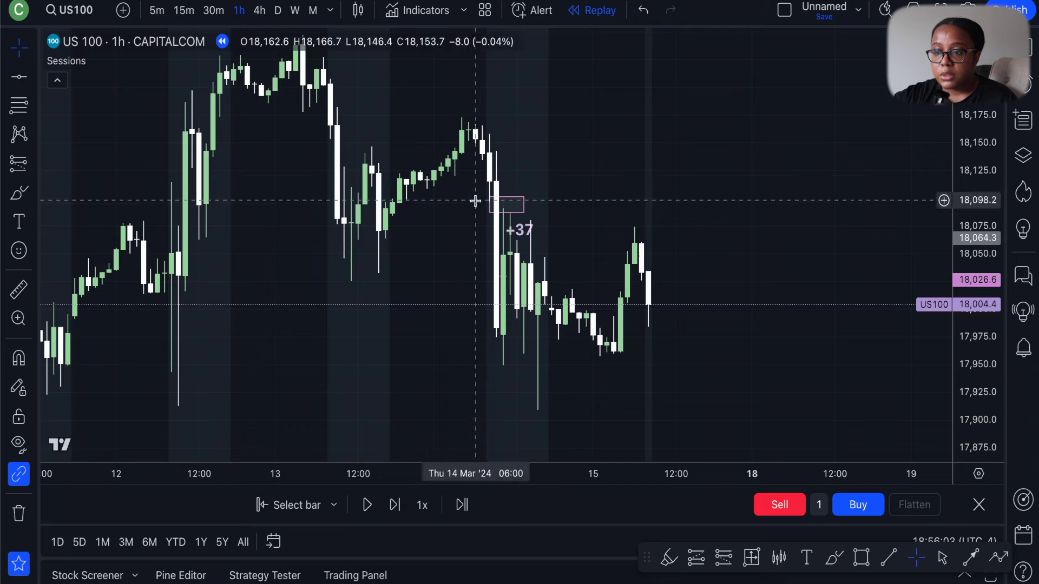
pyautogui.scroll(3, 781, 297)
# Step: Switch the US100 chart back to 5-minute candles
pyautogui.moveTo(977, 343); pyautogui.dragTo(975, 244)
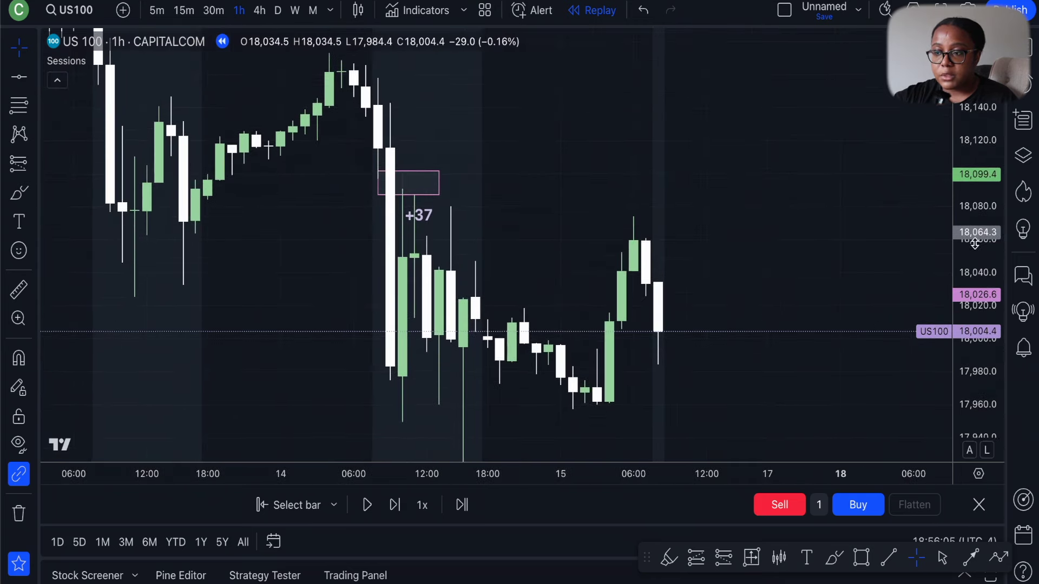
pyautogui.hscroll(2, 772, 249)
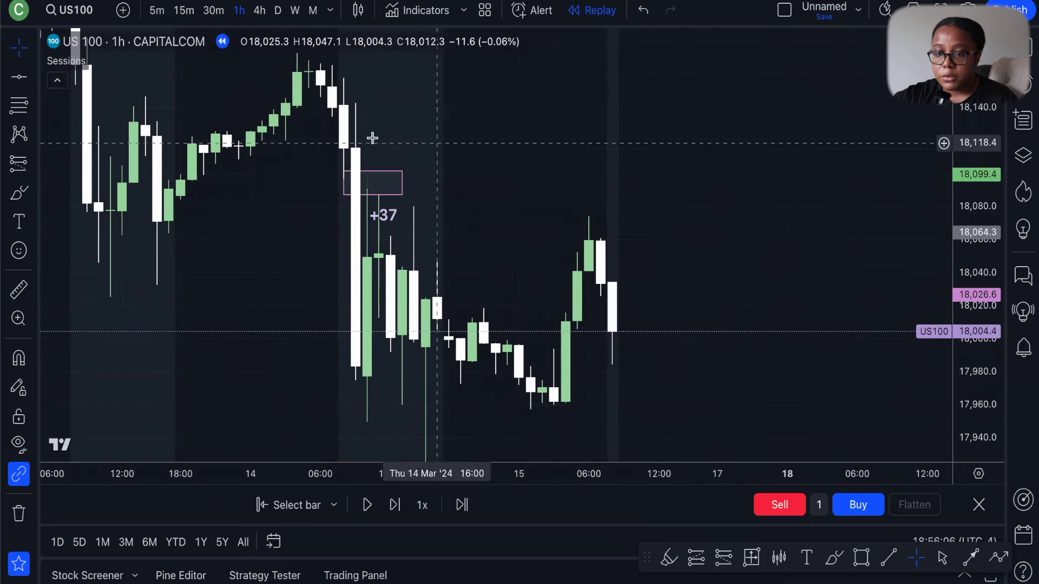
pyautogui.click(159, 15)
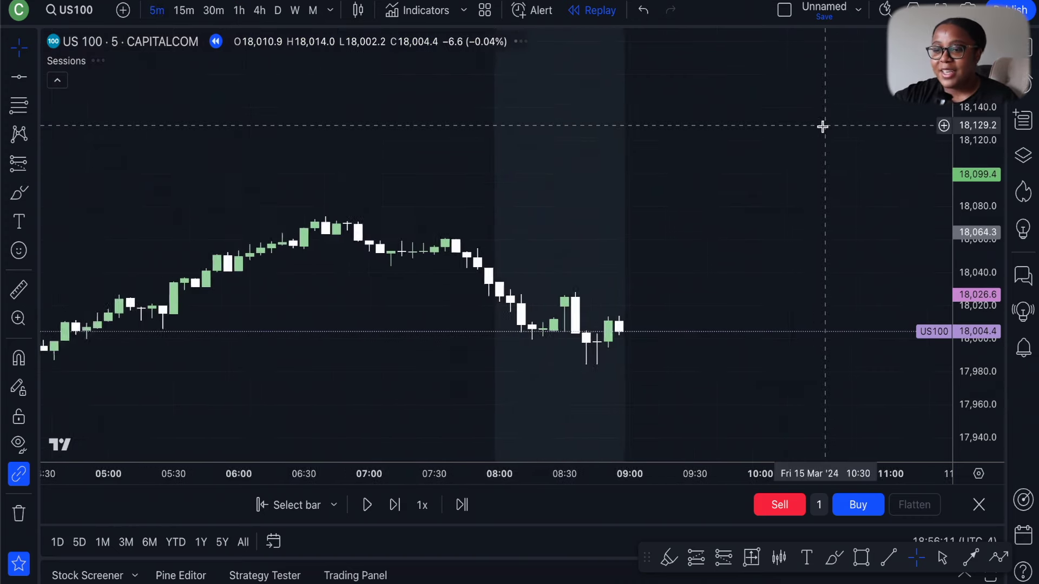
# Step: Pan and zoom until the pink supply zone and +37 label are in view
pyautogui.moveTo(753, 348); pyautogui.dragTo(678, 196)
pyautogui.scroll(-3, 680, 198)
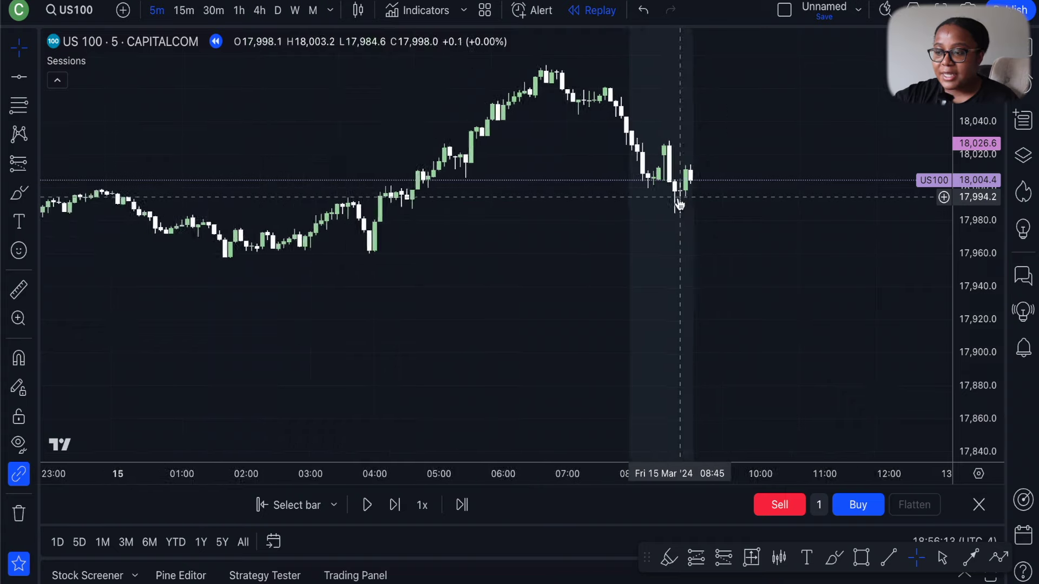
pyautogui.moveTo(802, 219); pyautogui.dragTo(783, 271)
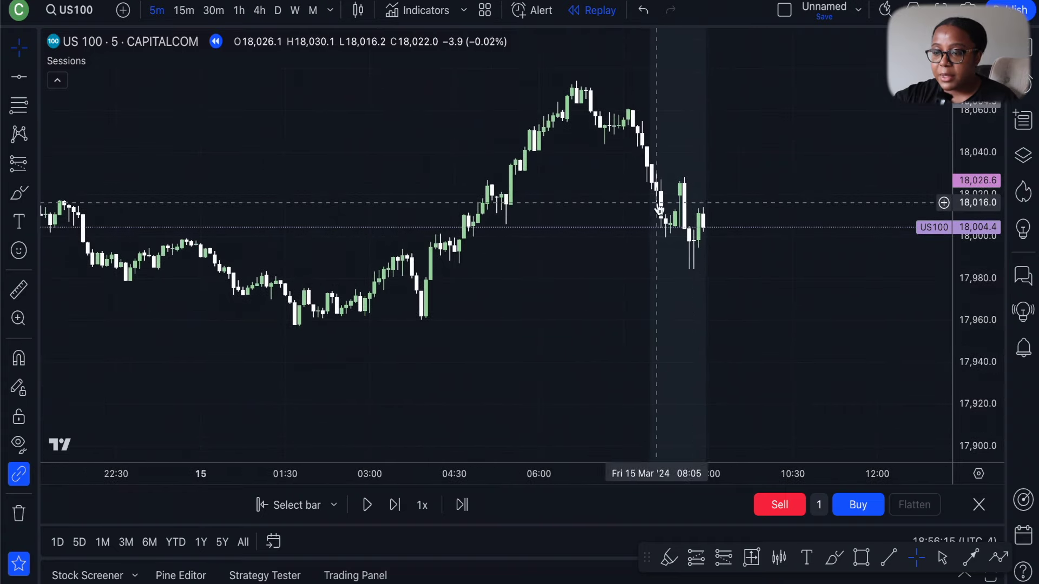
pyautogui.scroll(3, 657, 203)
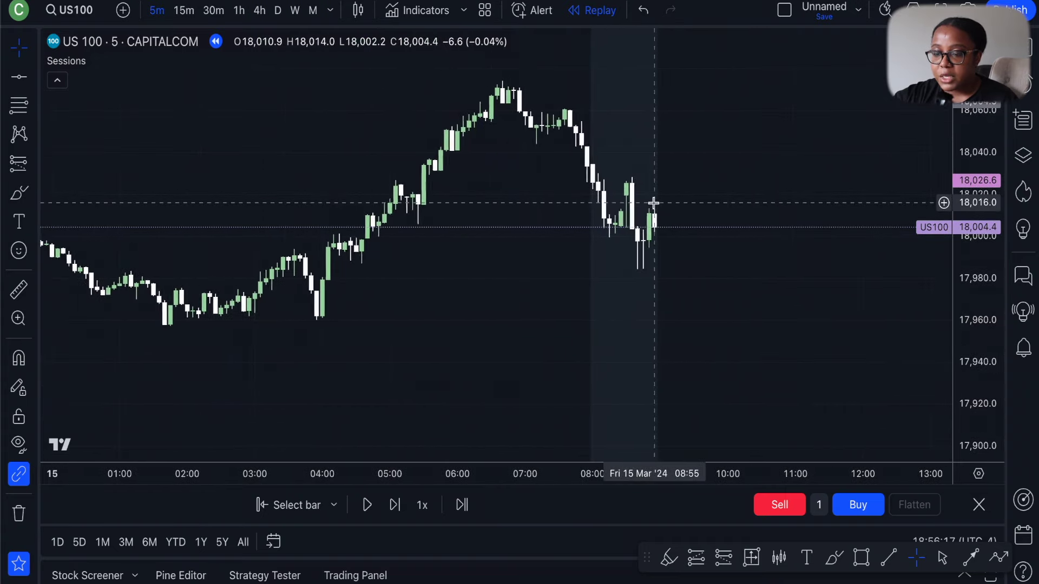
pyautogui.scroll(-5, 655, 208)
pyautogui.scroll(-5, 654, 253)
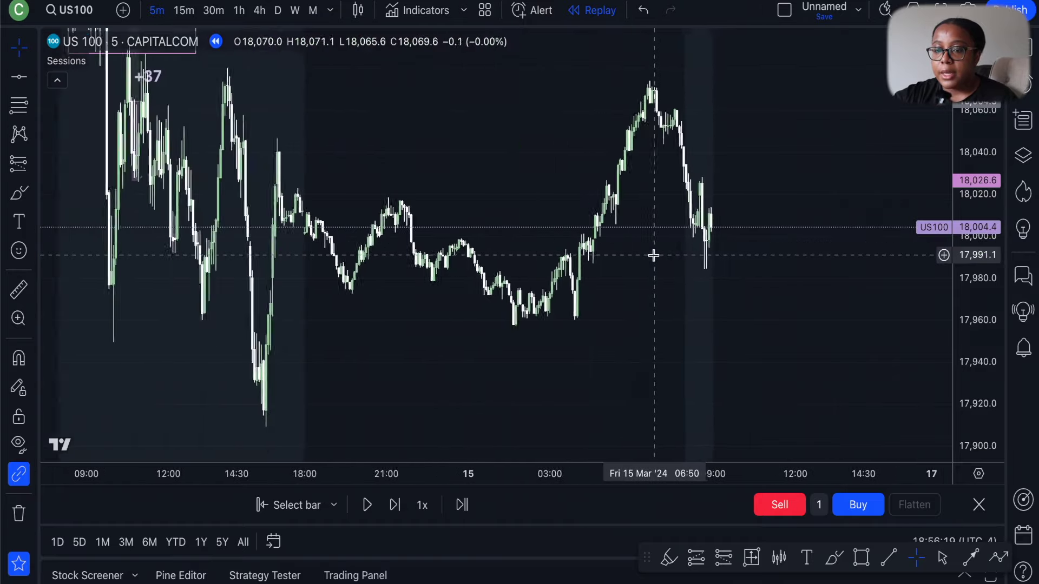
pyautogui.moveTo(584, 146); pyautogui.dragTo(648, 195)
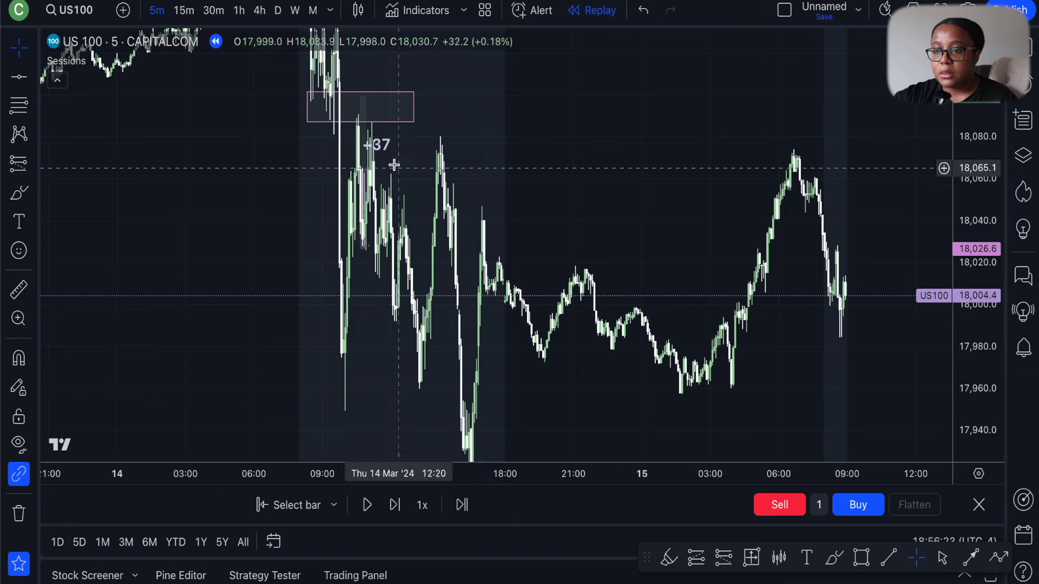
pyautogui.moveTo(416, 123); pyautogui.dragTo(895, 123)
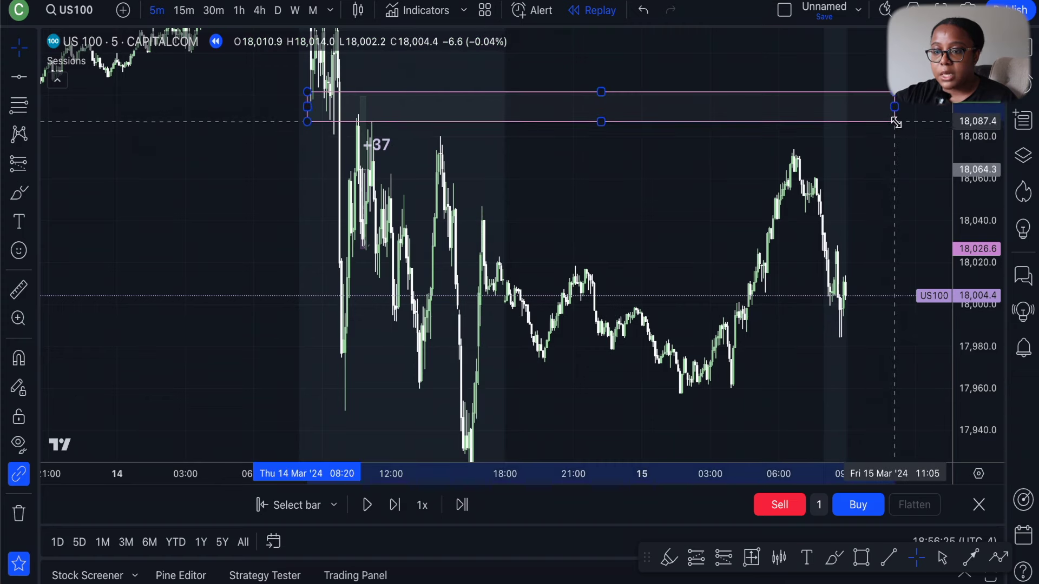
pyautogui.hotkey('ctrl', 'z')
pyautogui.click(712, 254)
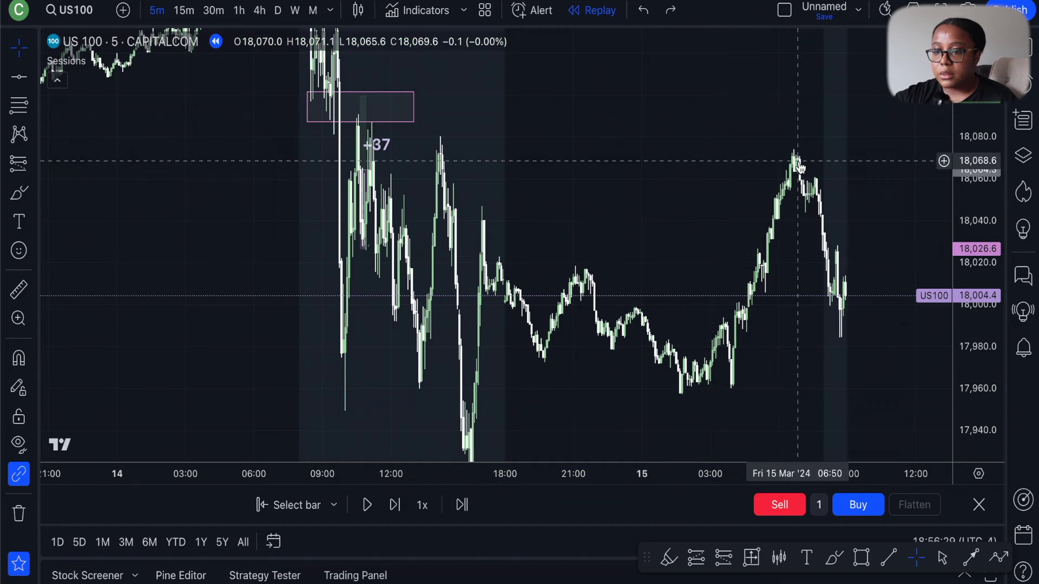
pyautogui.click(34, 189)
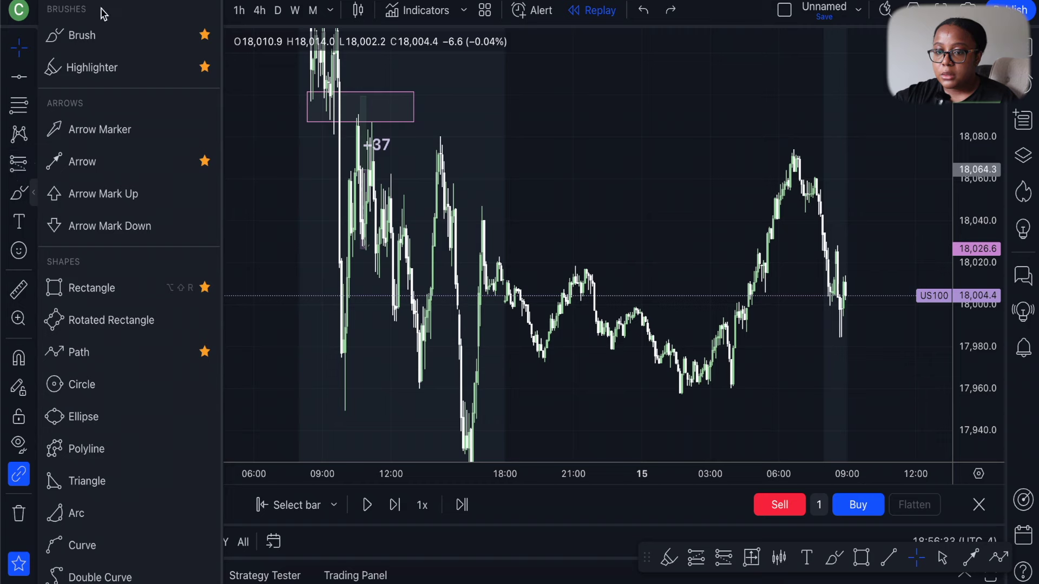
pyautogui.click(93, 33)
pyautogui.moveTo(451, 123)
pyautogui.mouseDown()
pyautogui.moveTo(410, 148)
pyautogui.moveTo(434, 112)
pyautogui.mouseUp()
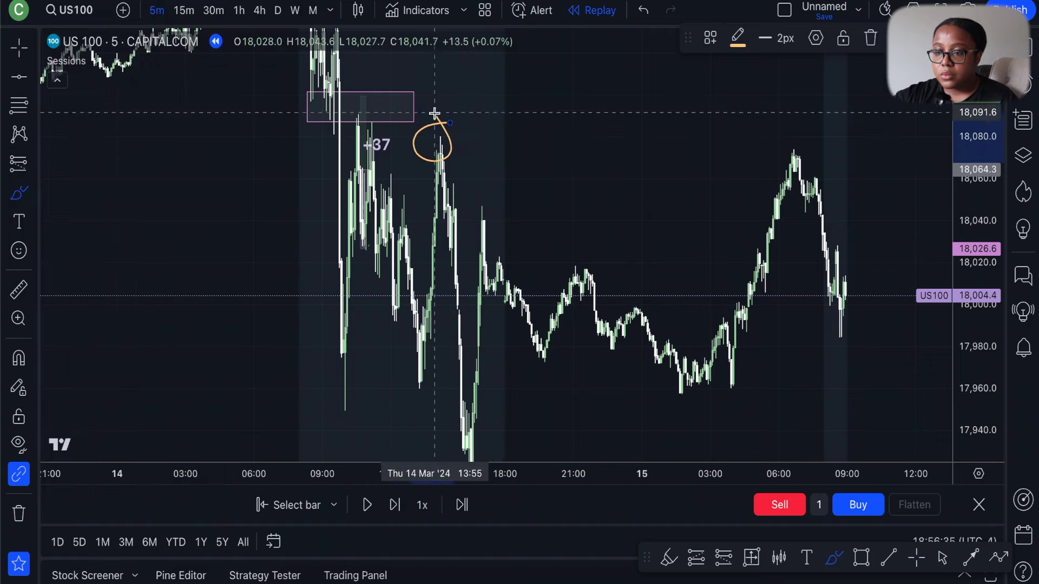
pyautogui.moveTo(487, 204); pyautogui.dragTo(497, 223)
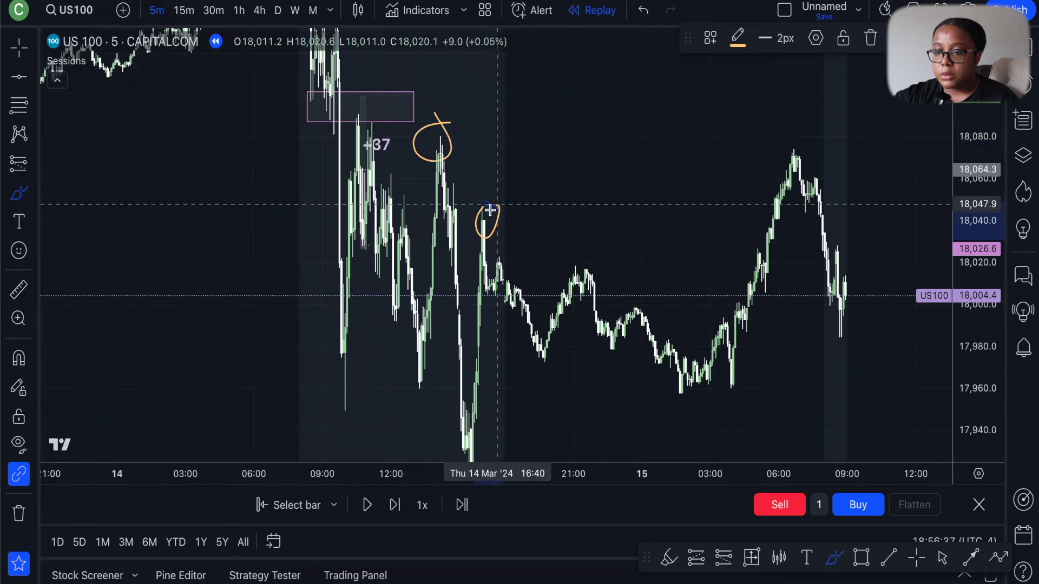
pyautogui.moveTo(811, 137); pyautogui.dragTo(802, 129)
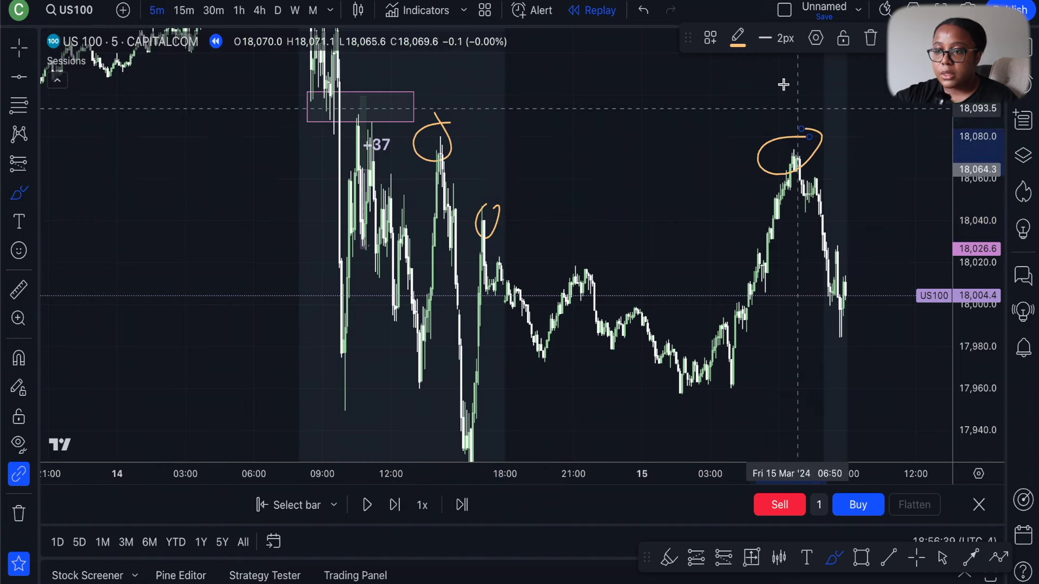
pyautogui.click(644, 12)
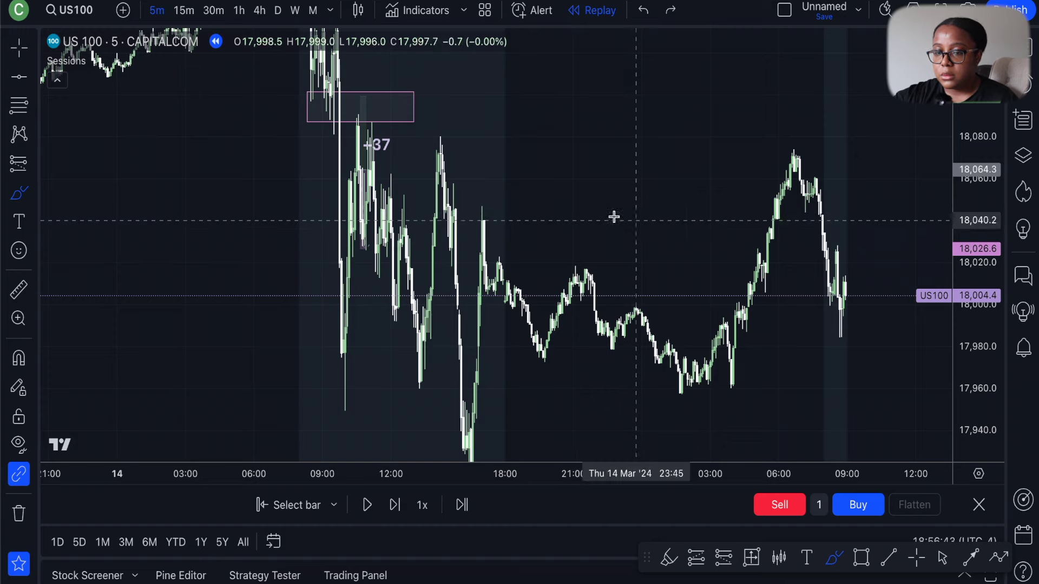
# Step: Return to the crosshair, reset the price scale, and zoom in on Friday 15 March's latest candles
pyautogui.click(19, 48)
pyautogui.hscroll(5, 708, 209)
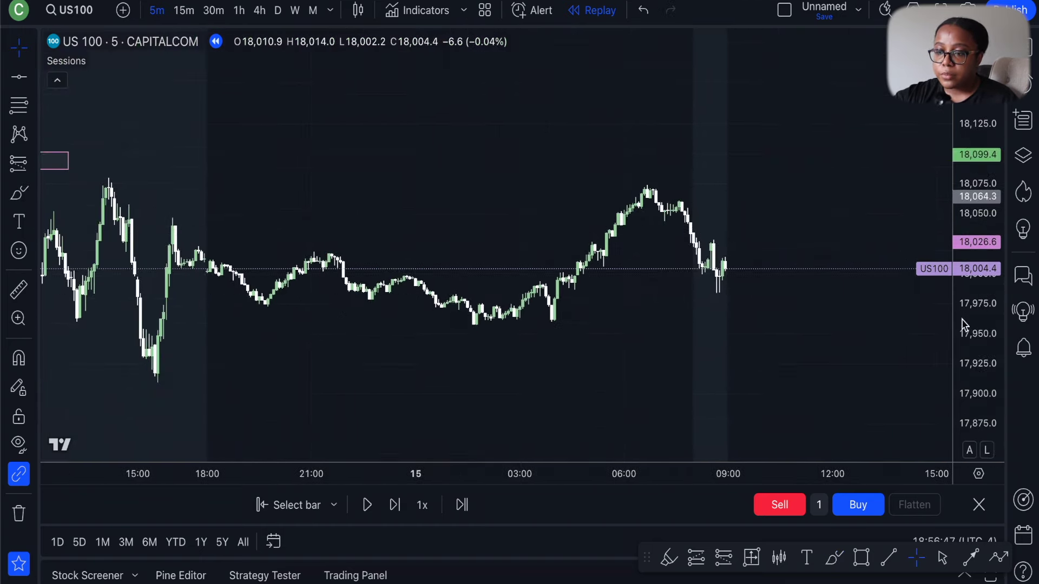
pyautogui.scroll(-3, 745, 201)
pyautogui.scroll(-1, 746, 201)
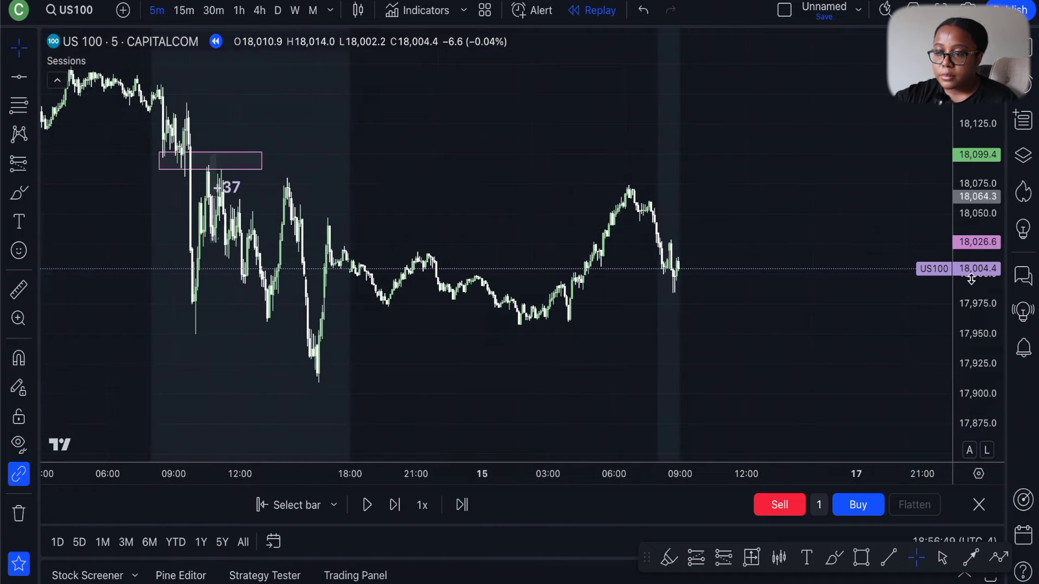
pyautogui.moveTo(971, 279); pyautogui.dragTo(972, 255)
pyautogui.scroll(4, 691, 172)
pyautogui.scroll(4, 691, 172)
pyautogui.moveTo(987, 308); pyautogui.dragTo(986, 103)
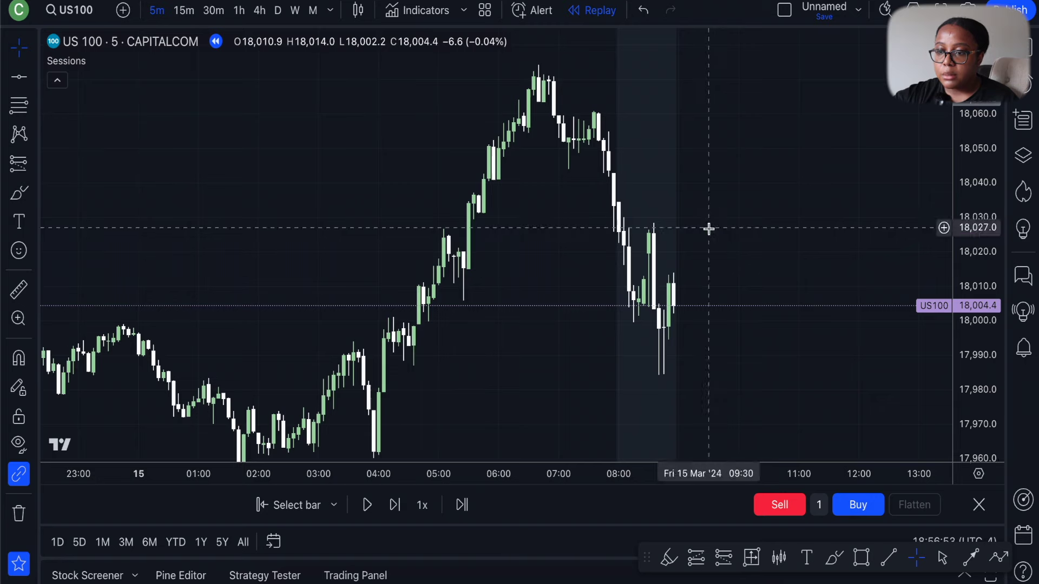
pyautogui.scroll(-3, 709, 229)
pyautogui.doubleClick(981, 104)
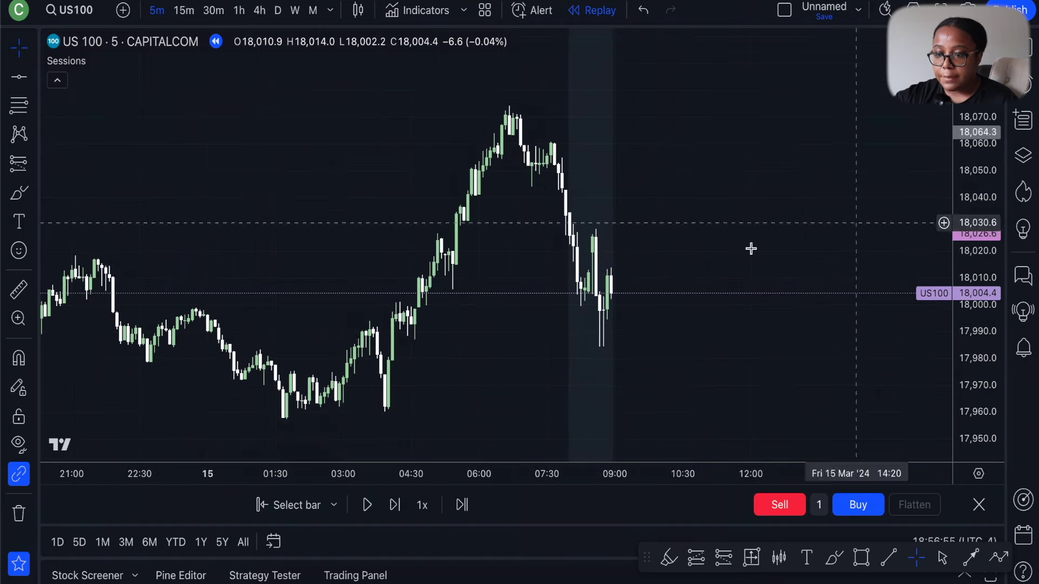
pyautogui.scroll(4, 612, 278)
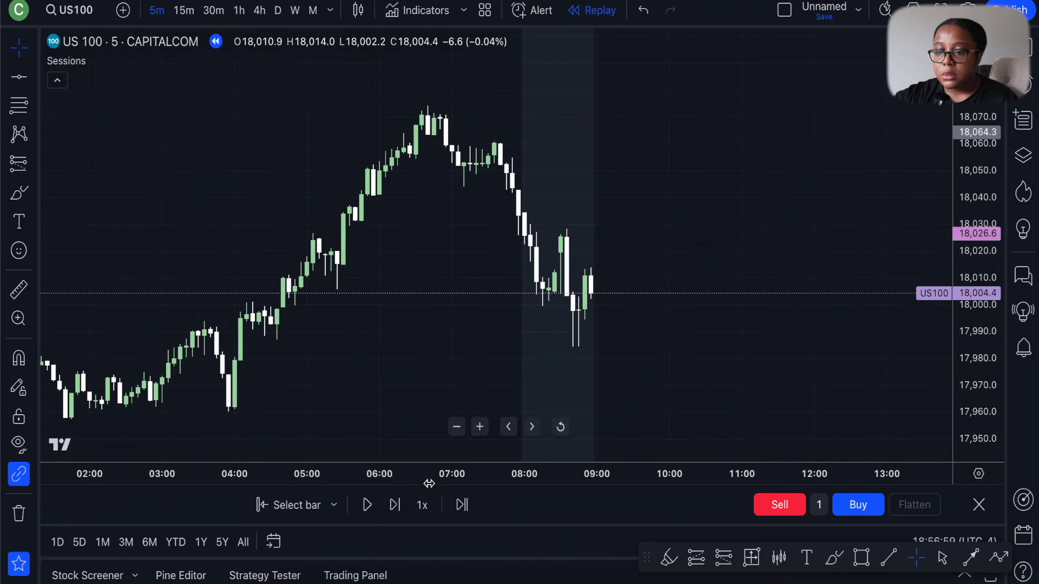
# Step: Step the replay forward about seven bars into the start of the sell-off
pyautogui.click(396, 504)
pyautogui.click(397, 504)
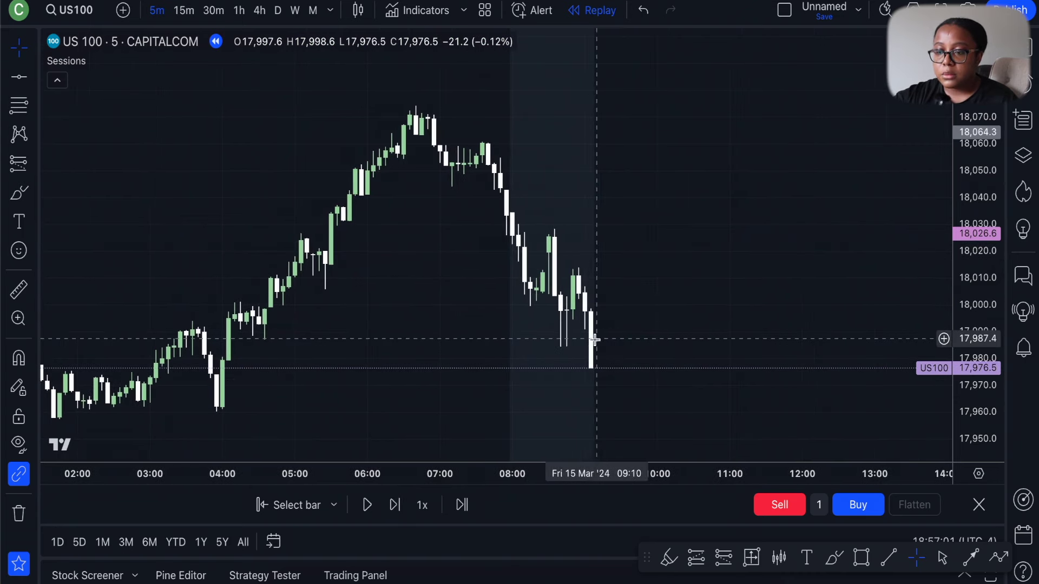
pyautogui.moveTo(621, 371); pyautogui.dragTo(597, 299)
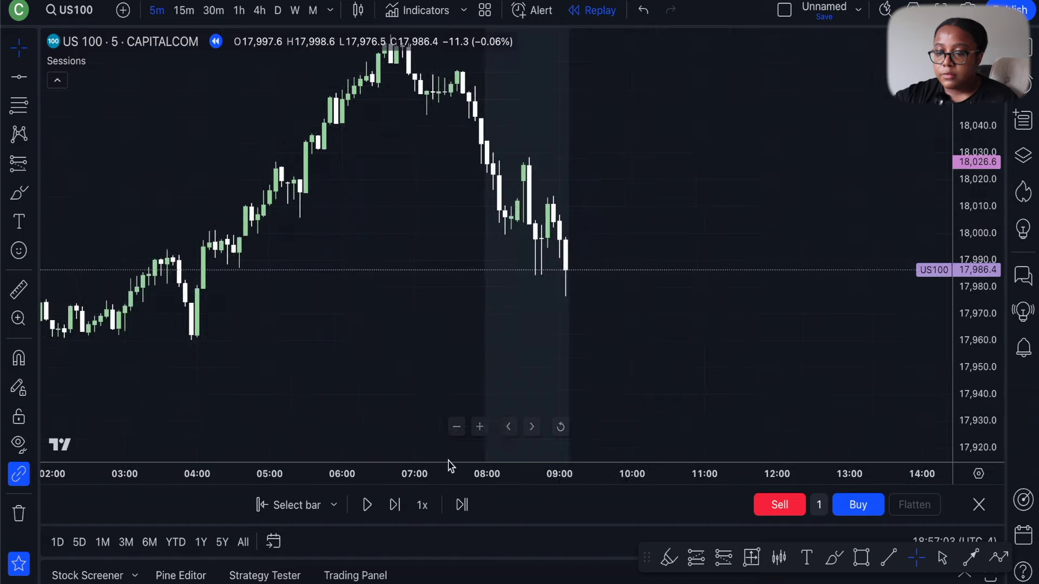
pyautogui.click(396, 505)
pyautogui.click(395, 505)
pyautogui.click(395, 505)
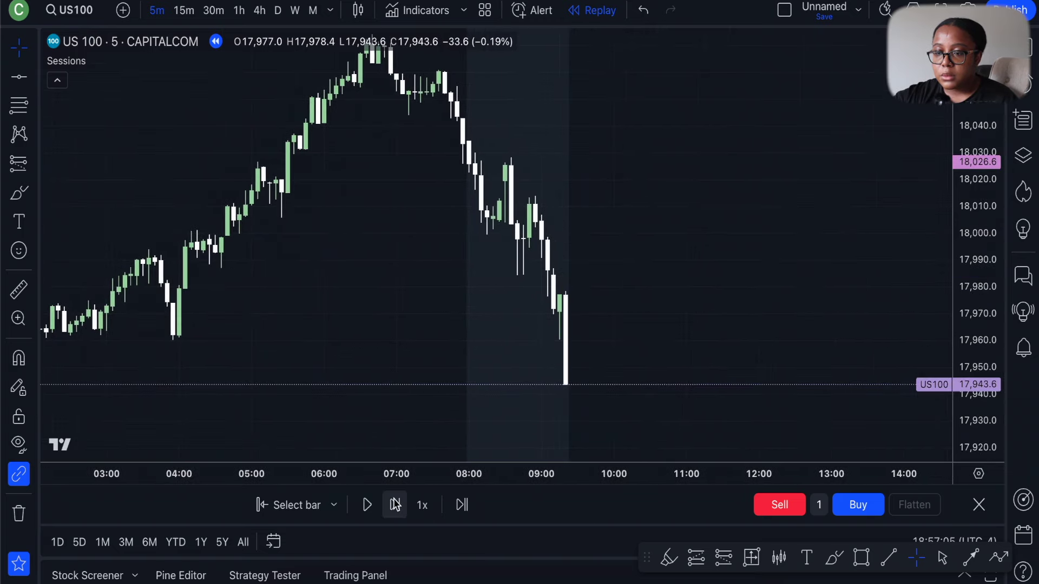
pyautogui.click(396, 505)
pyautogui.scroll(-5, 630, 353)
pyautogui.hotkey('shift', 'Right')
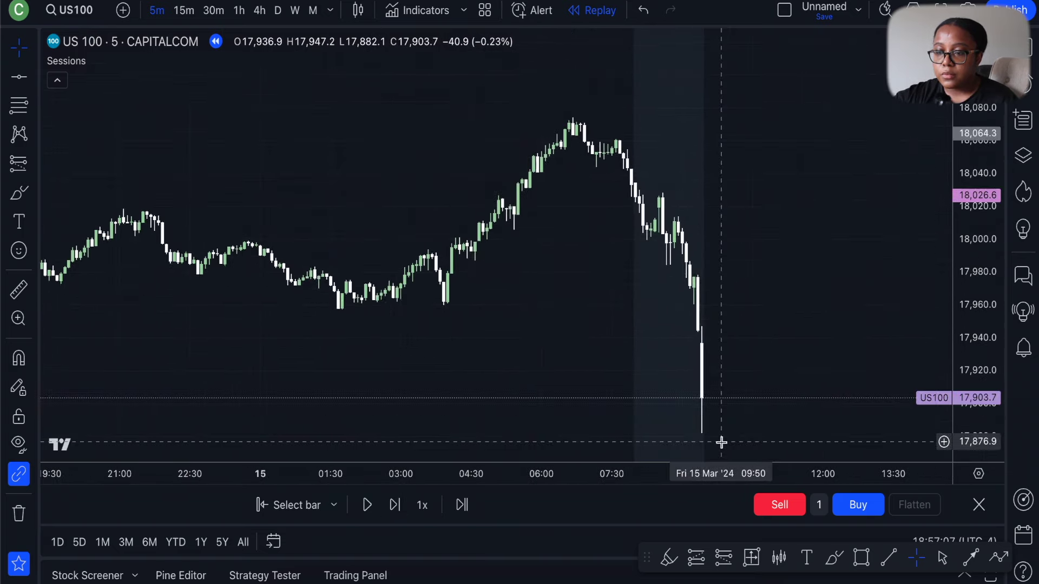
pyautogui.moveTo(728, 268); pyautogui.dragTo(708, 167)
pyautogui.scroll(-2, 707, 167)
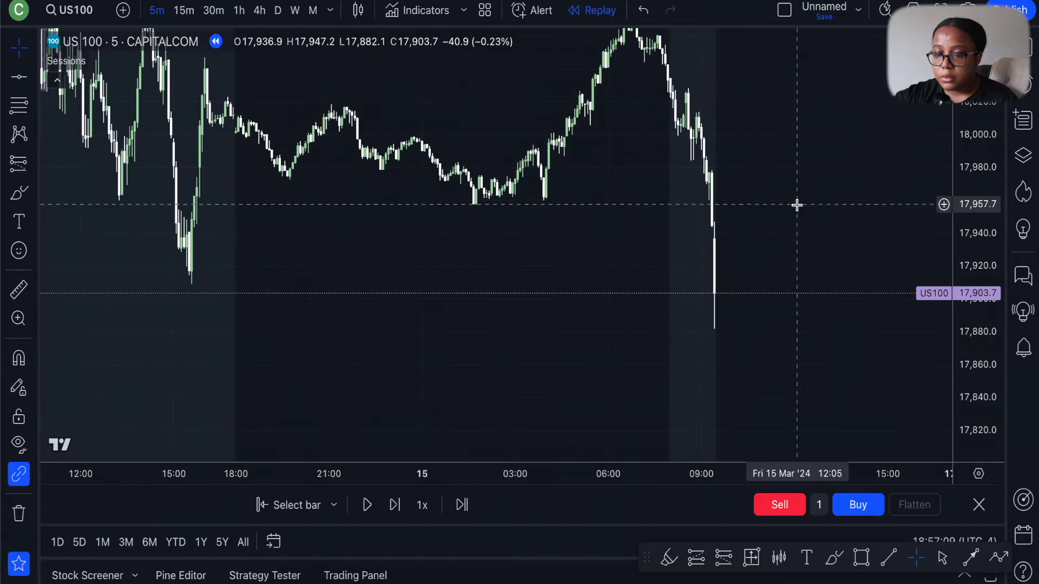
pyautogui.moveTo(973, 322); pyautogui.dragTo(970, 230)
pyautogui.scroll(3, 701, 272)
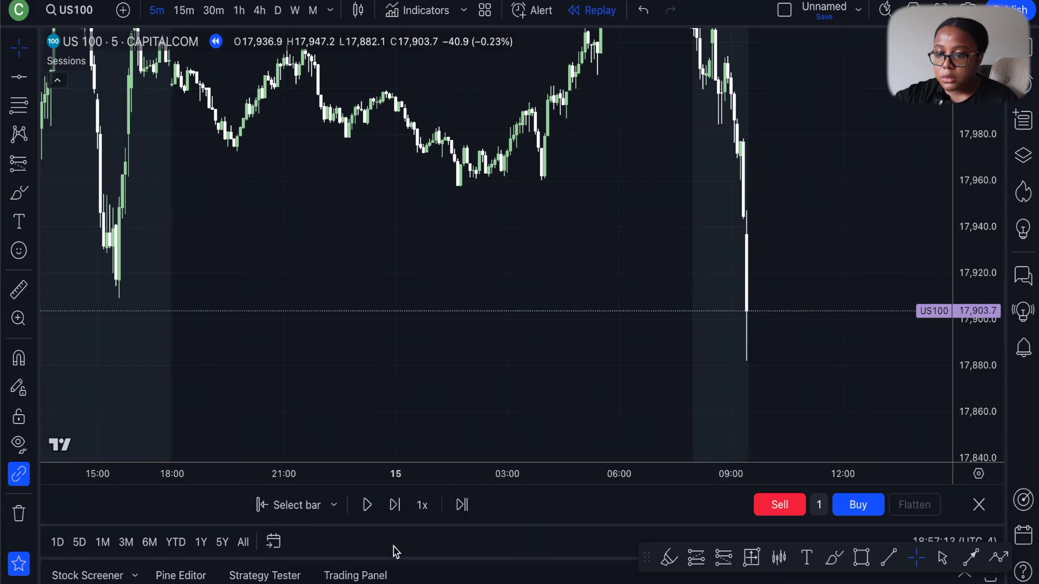
# Step: Advance one more bar and rescale the price axis to centre the sell-off
pyautogui.click(394, 504)
pyautogui.scroll(3, 849, 275)
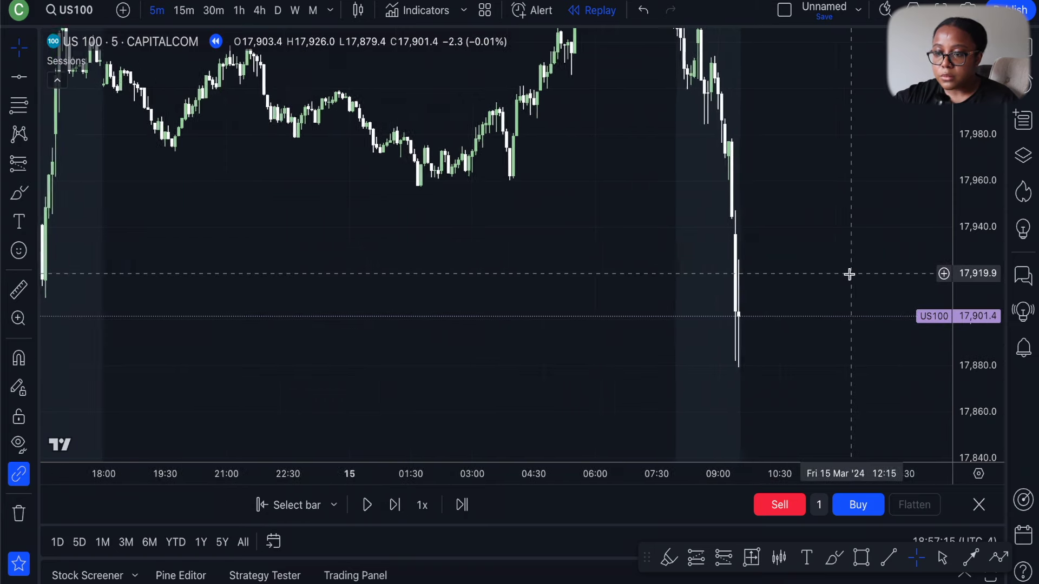
pyautogui.moveTo(975, 329); pyautogui.dragTo(972, 181)
pyautogui.scroll(3, 704, 281)
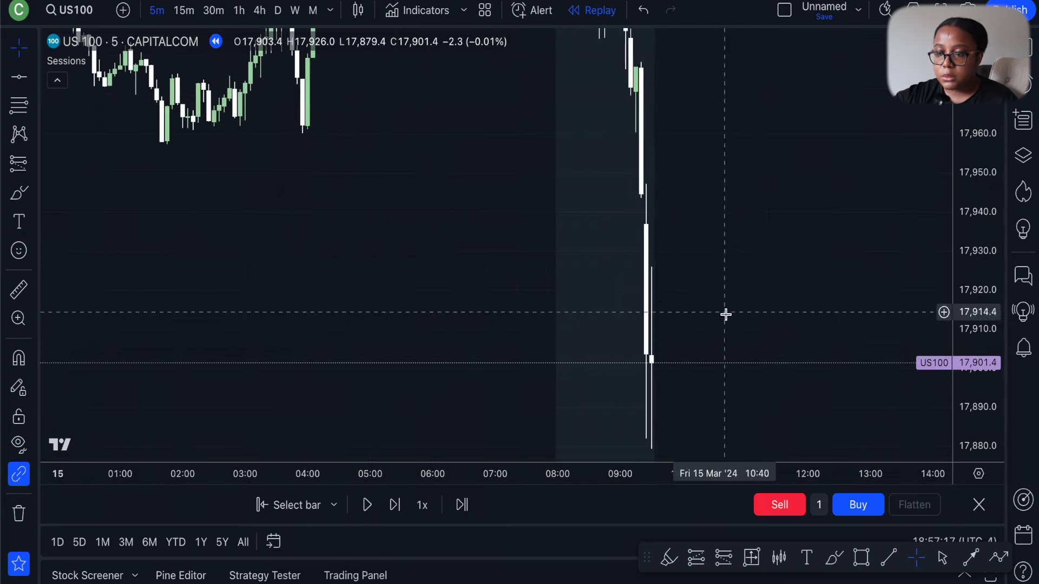
pyautogui.moveTo(723, 286); pyautogui.dragTo(701, 192)
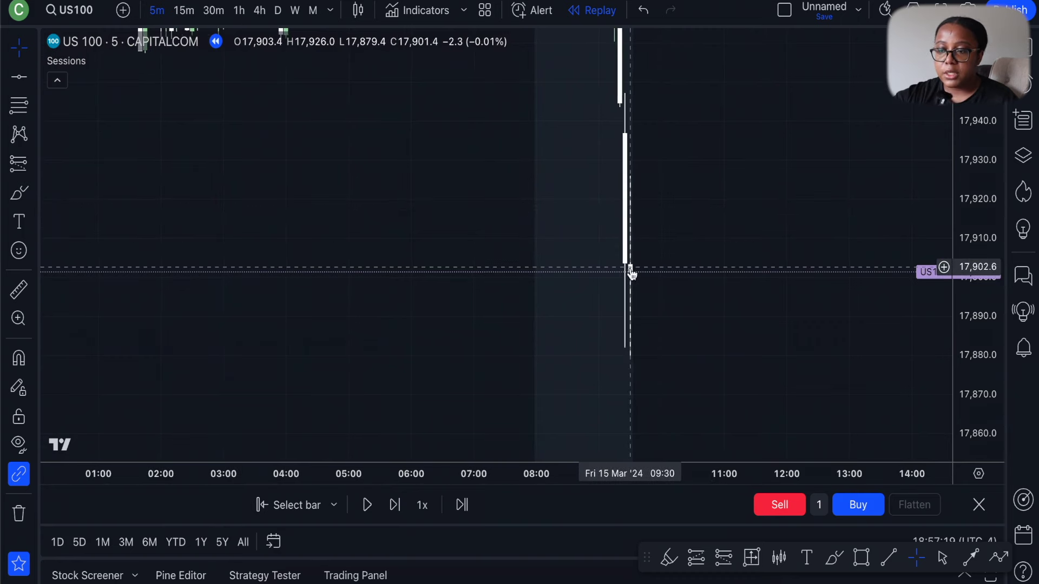
pyautogui.scroll(1, 631, 271)
pyautogui.moveTo(988, 145); pyautogui.dragTo(994, 301)
pyautogui.moveTo(991, 190); pyautogui.dragTo(983, 352)
pyautogui.scroll(-1, 608, 260)
pyautogui.moveTo(969, 160); pyautogui.dragTo(966, 230)
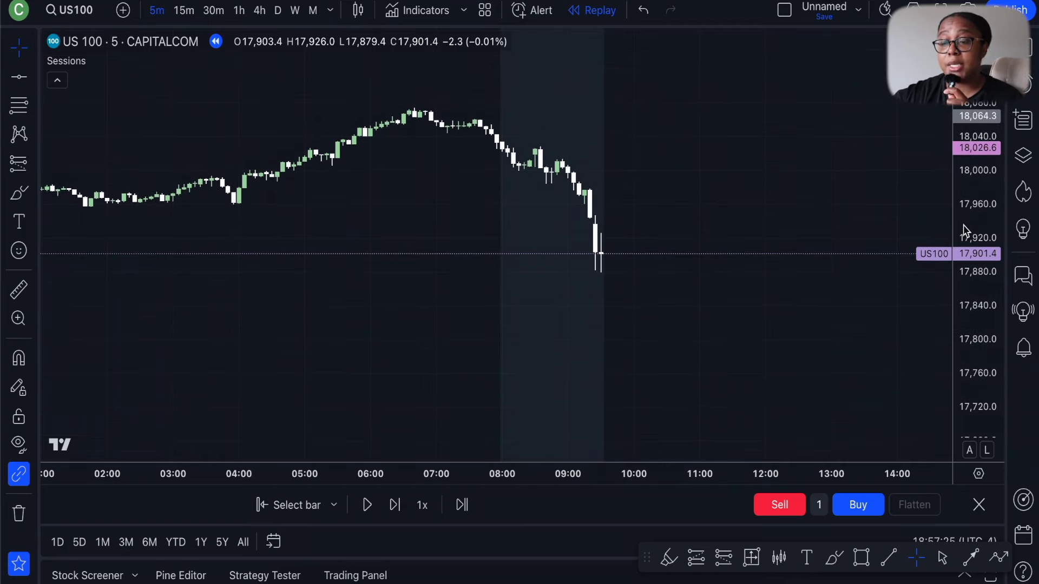
pyautogui.moveTo(971, 353); pyautogui.dragTo(956, 259)
pyautogui.scroll(-2, 622, 246)
# Step: Step forward seven more bars until the latest bar closes near 17,846.6
pyautogui.click(396, 506)
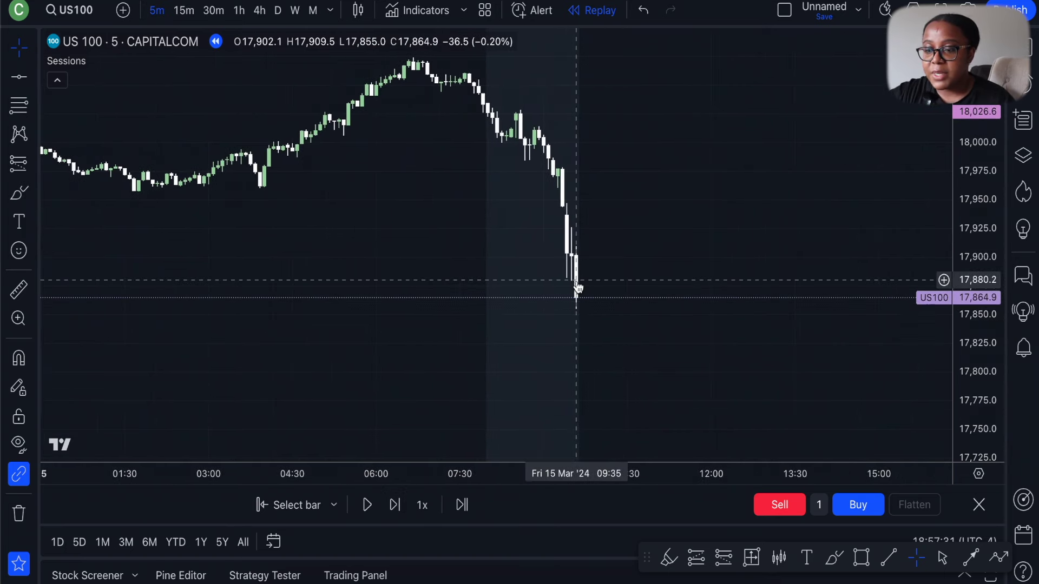
pyautogui.click(395, 506)
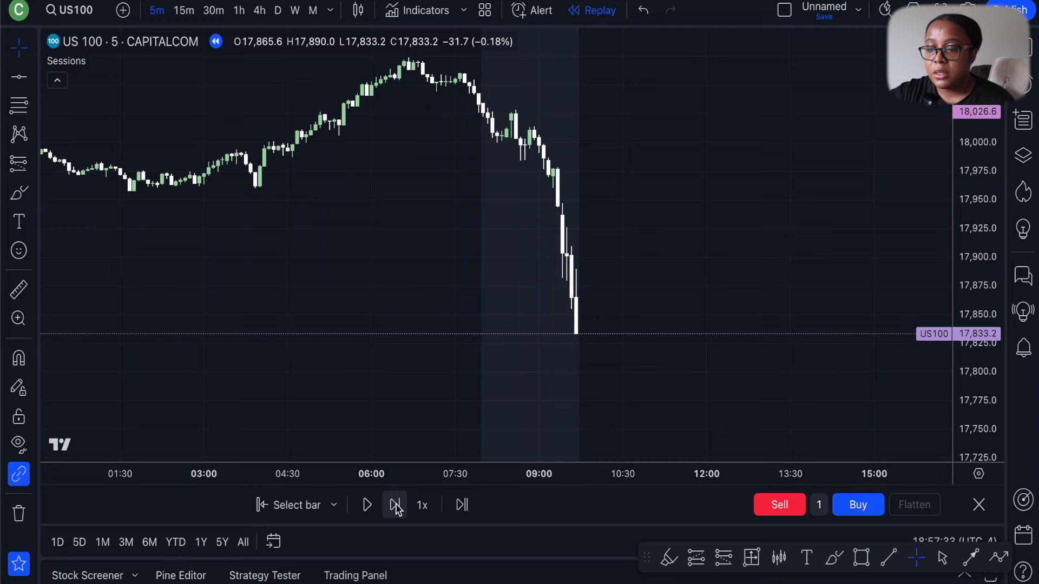
pyautogui.click(396, 506)
pyautogui.click(395, 506)
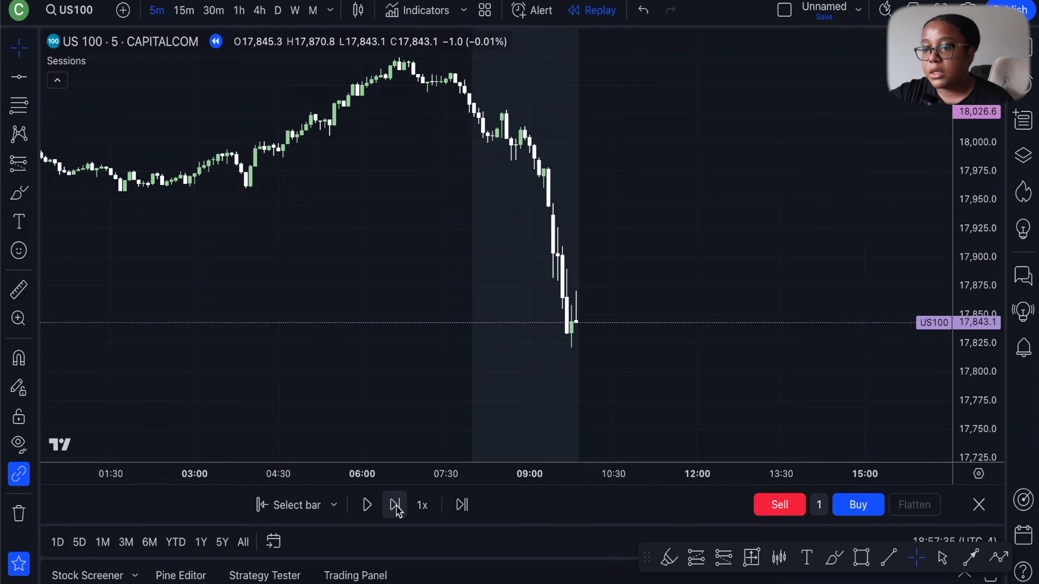
pyautogui.click(395, 507)
pyautogui.click(396, 506)
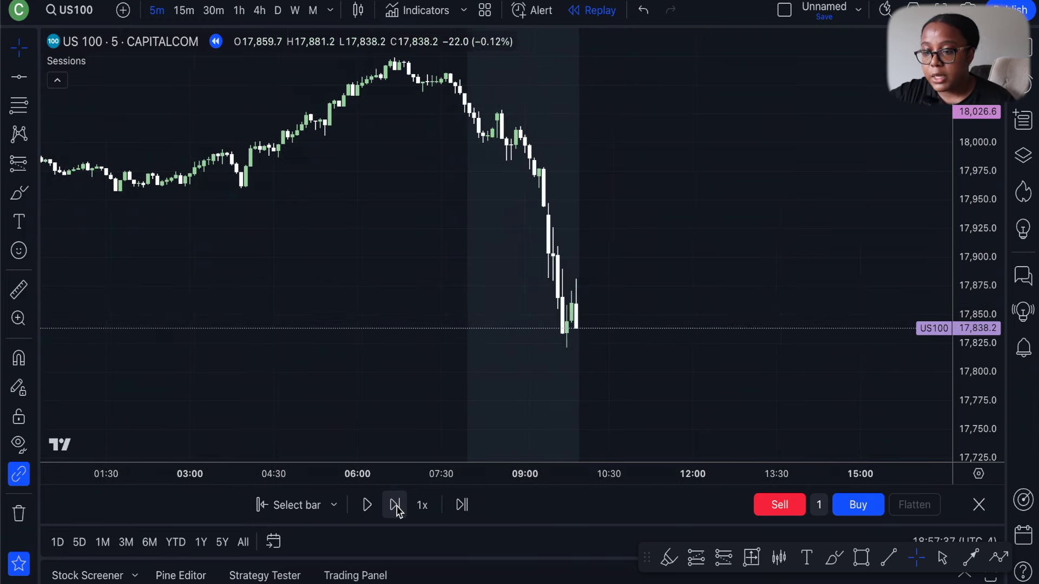
pyautogui.hotkey('shift', 'Right')
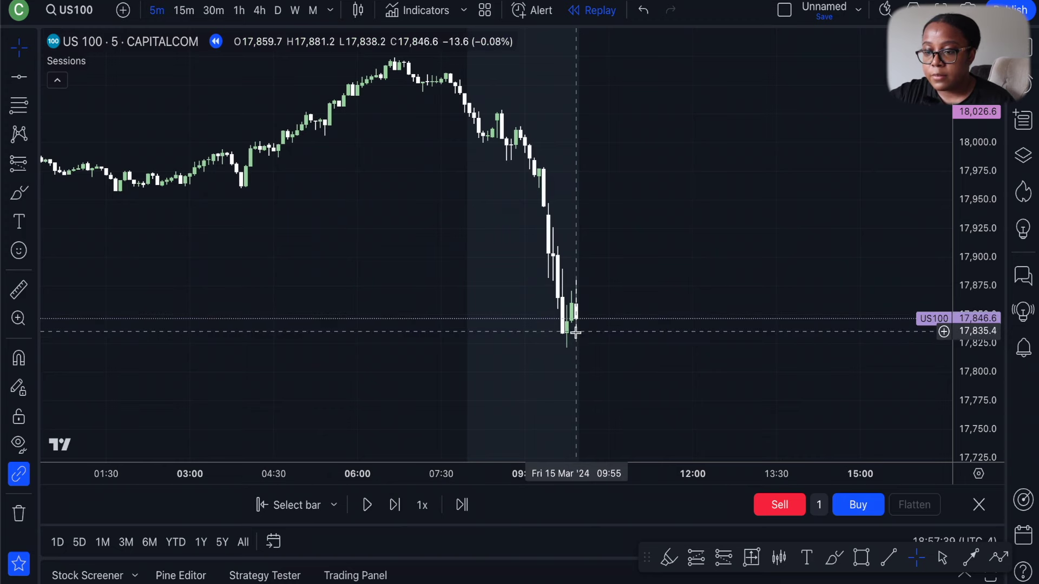
pyautogui.scroll(3, 581, 225)
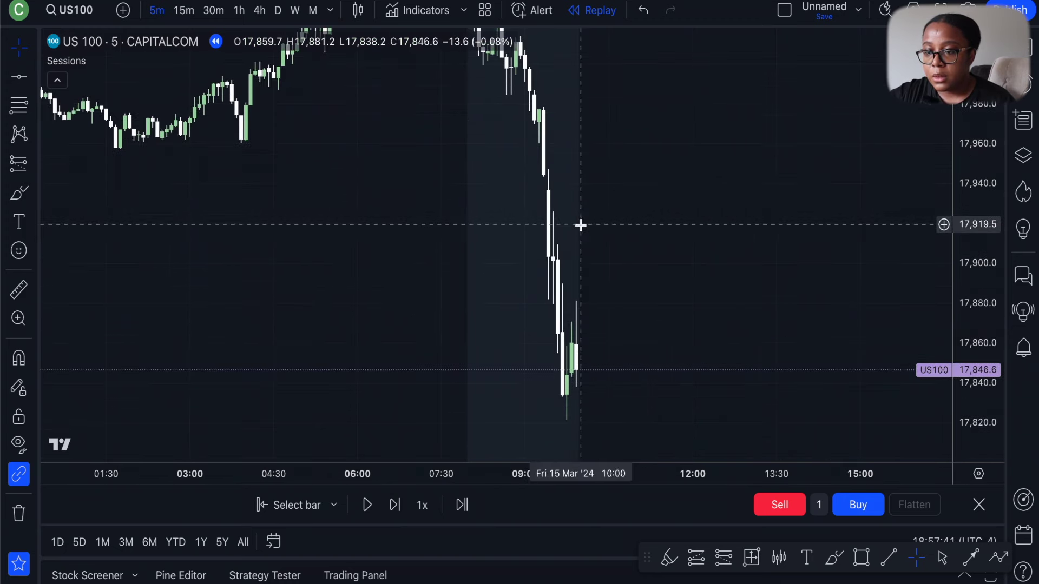
pyautogui.scroll(1, 580, 225)
pyautogui.moveTo(601, 230); pyautogui.dragTo(600, 147)
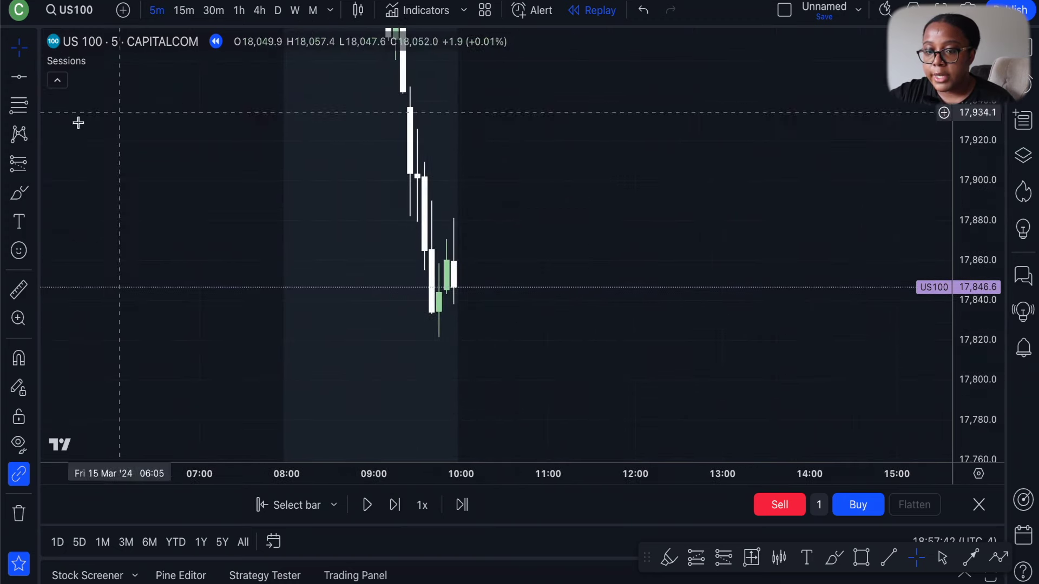
# Step: Draw a zone rectangle from the 09:35 candle to about 13:40, spanning roughly 17,860–17,888
pyautogui.click(34, 194)
pyautogui.click(86, 287)
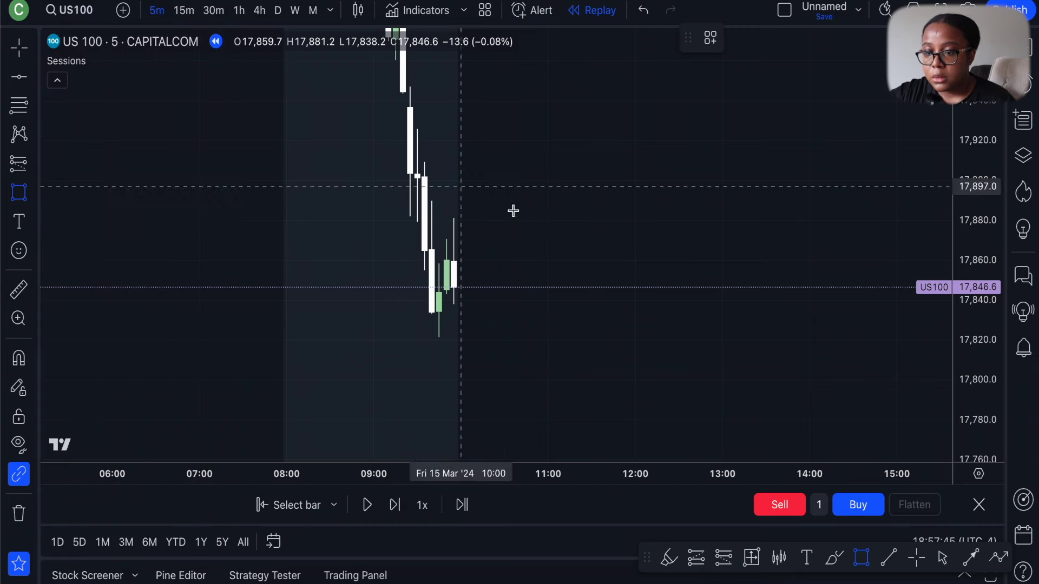
pyautogui.click(424, 207)
pyautogui.click(780, 261)
pyautogui.click(543, 265)
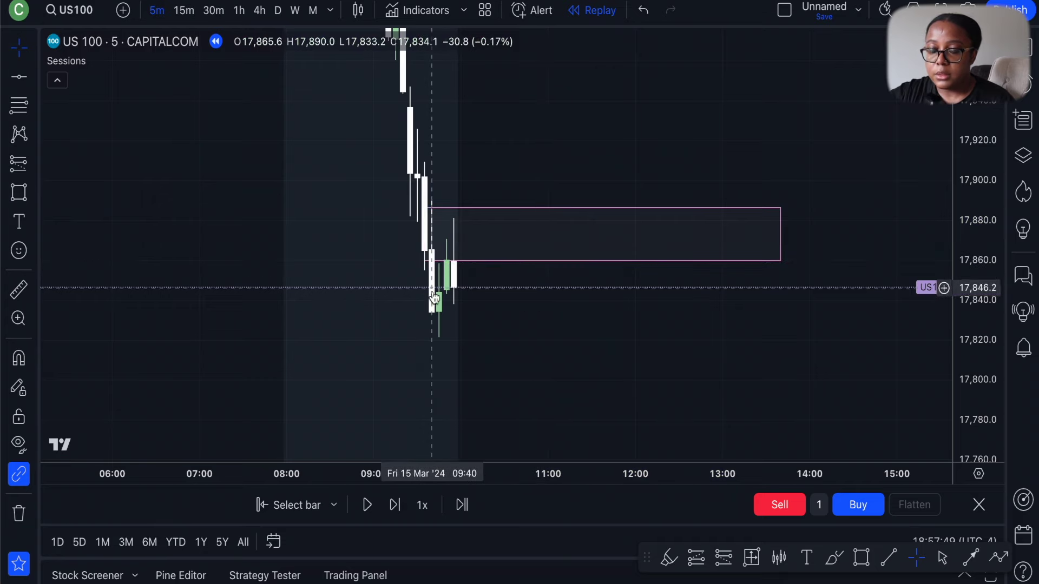
# Step: Reframe the chart, then step the replay forward two bars to a 17,822.8 close
pyautogui.moveTo(979, 178); pyautogui.dragTo(979, 327)
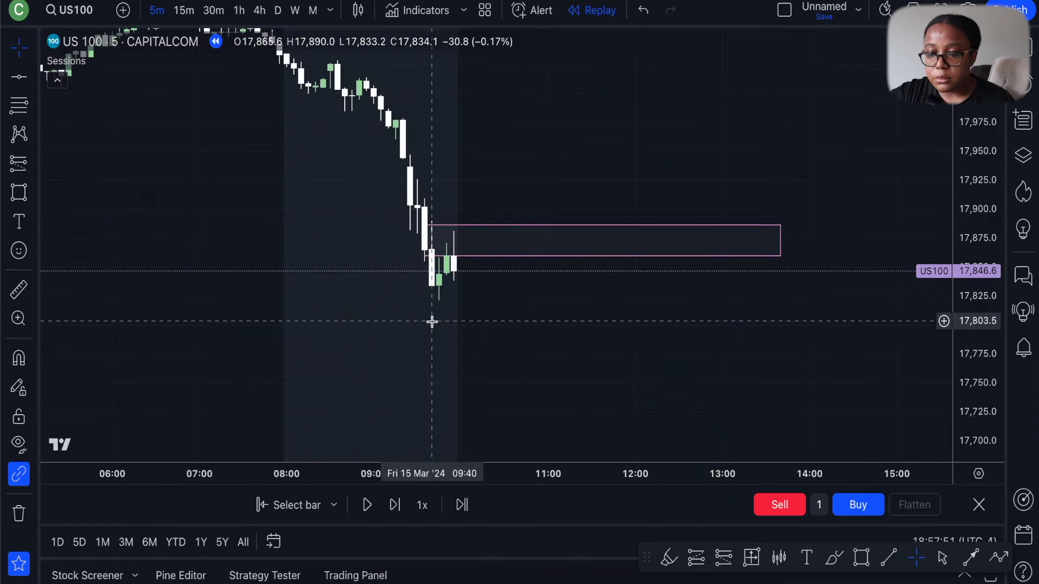
pyautogui.scroll(-2, 431, 322)
pyautogui.scroll(-2, 432, 322)
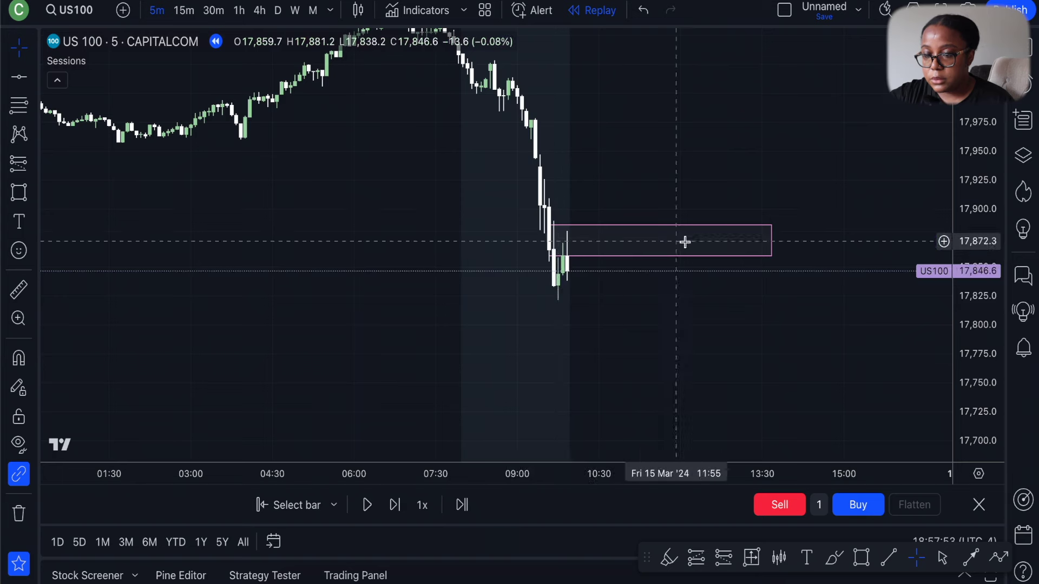
pyautogui.moveTo(661, 248); pyautogui.dragTo(695, 249)
pyautogui.moveTo(981, 254); pyautogui.dragTo(980, 190)
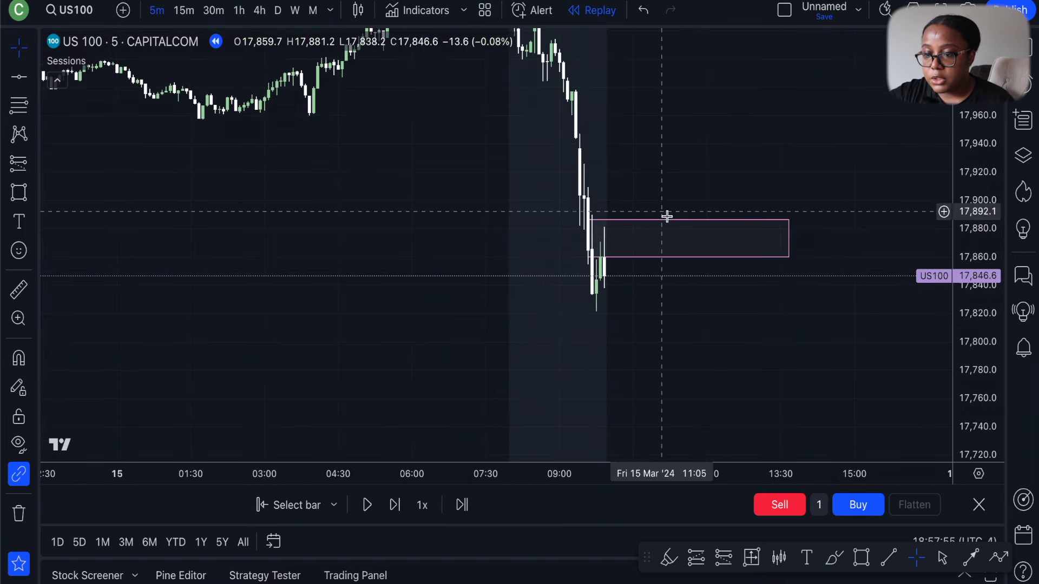
pyautogui.scroll(2, 628, 294)
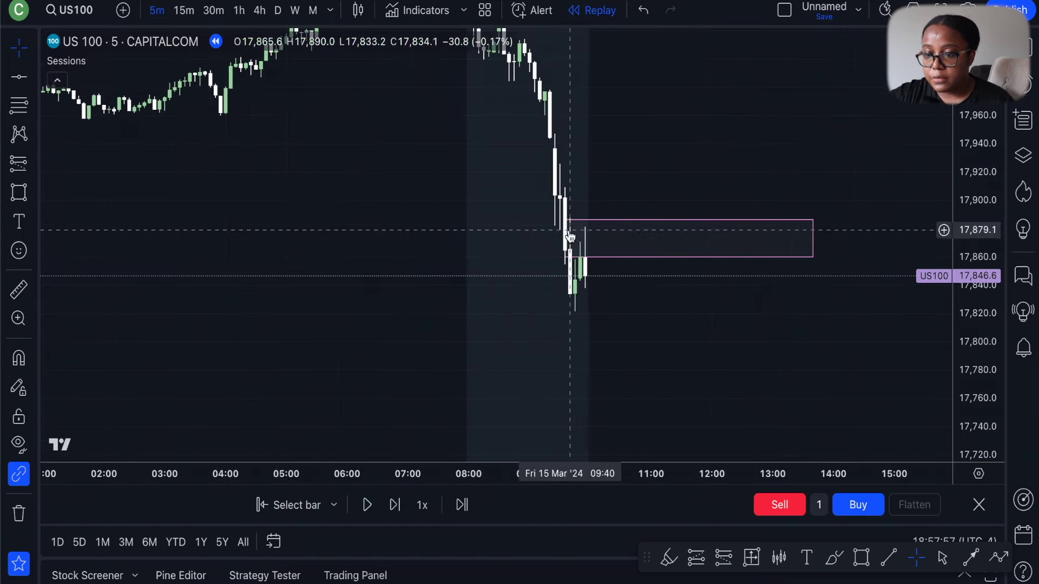
pyautogui.scroll(2, 582, 272)
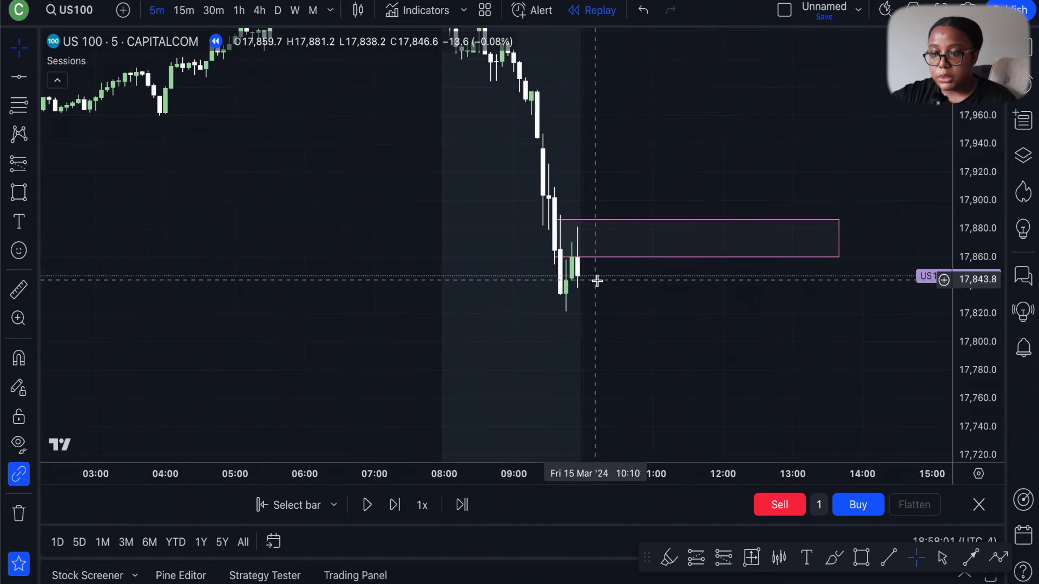
pyautogui.moveTo(574, 281); pyautogui.dragTo(504, 272)
pyautogui.scroll(-1, 504, 272)
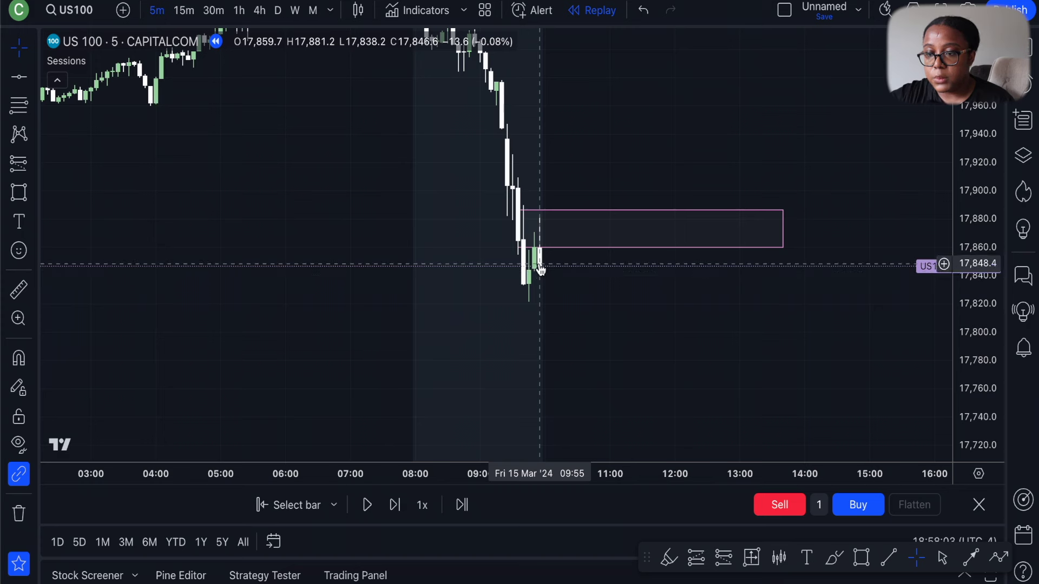
pyautogui.click(392, 505)
pyautogui.click(394, 506)
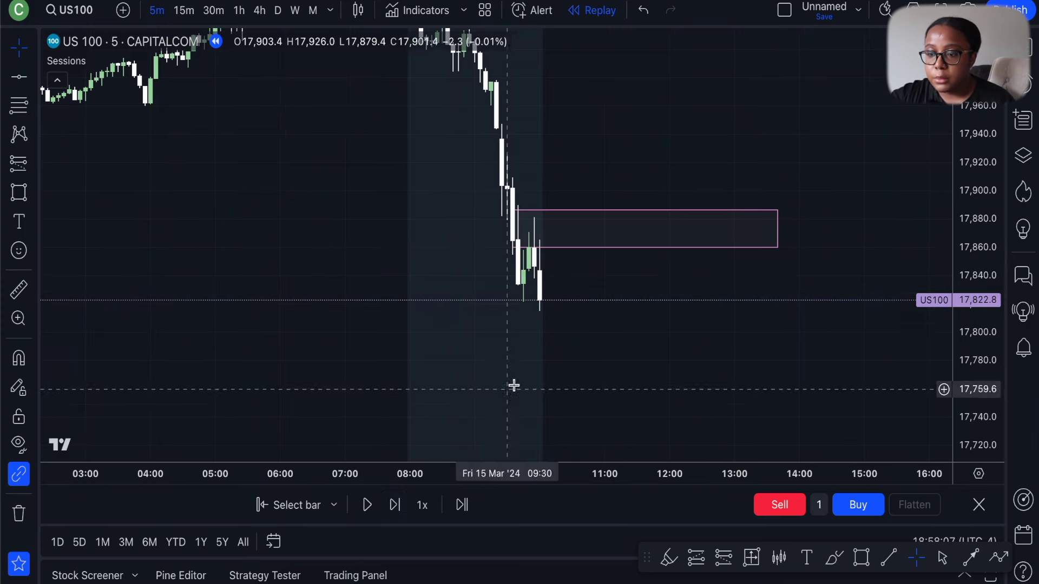
# Step: Rescale the chart around the latest candles and try the arrow marker drawing
pyautogui.scroll(1, 550, 339)
pyautogui.moveTo(994, 278); pyautogui.dragTo(993, 124)
pyautogui.moveTo(664, 287); pyautogui.dragTo(631, 224)
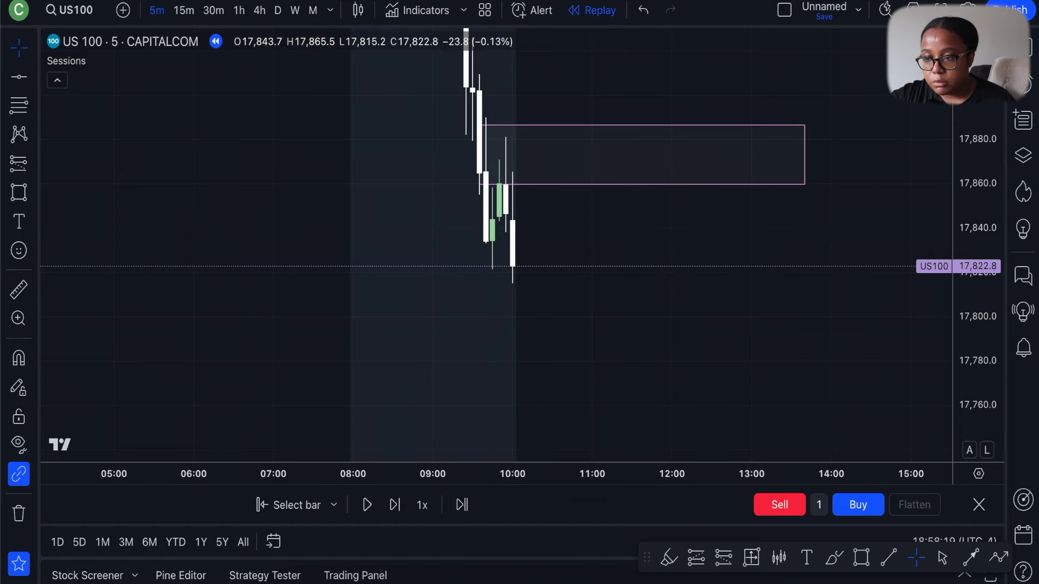
pyautogui.moveTo(977, 232); pyautogui.dragTo(977, 351)
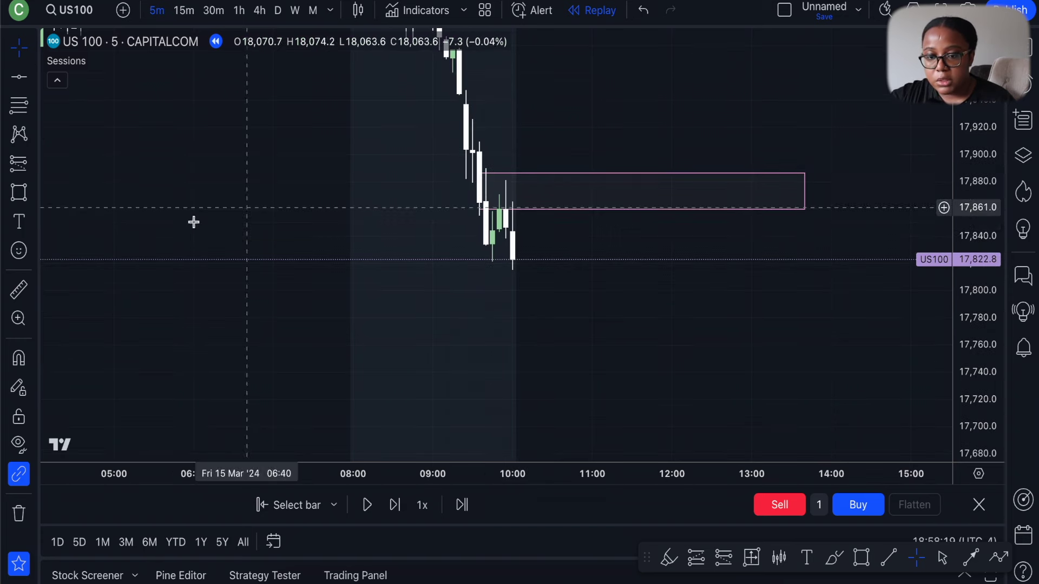
pyautogui.click(35, 194)
pyautogui.click(82, 136)
# Step: Sketch an expected price path with the Brush, undo it, and pick Short Position
pyautogui.click(35, 201)
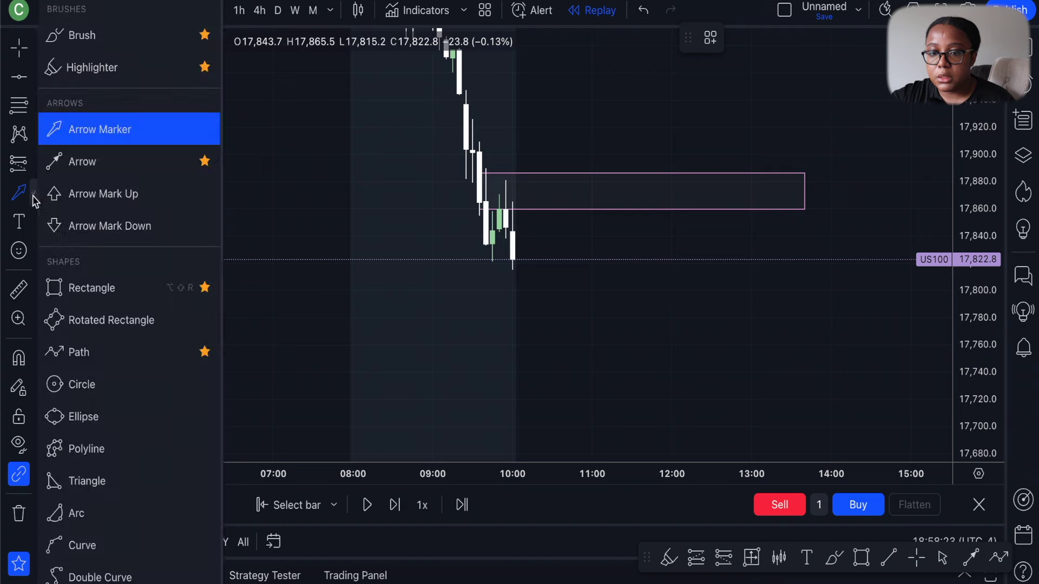
pyautogui.click(108, 36)
pyautogui.moveTo(452, 83)
pyautogui.mouseDown()
pyautogui.moveTo(473, 285)
pyautogui.moveTo(506, 181)
pyautogui.mouseUp()
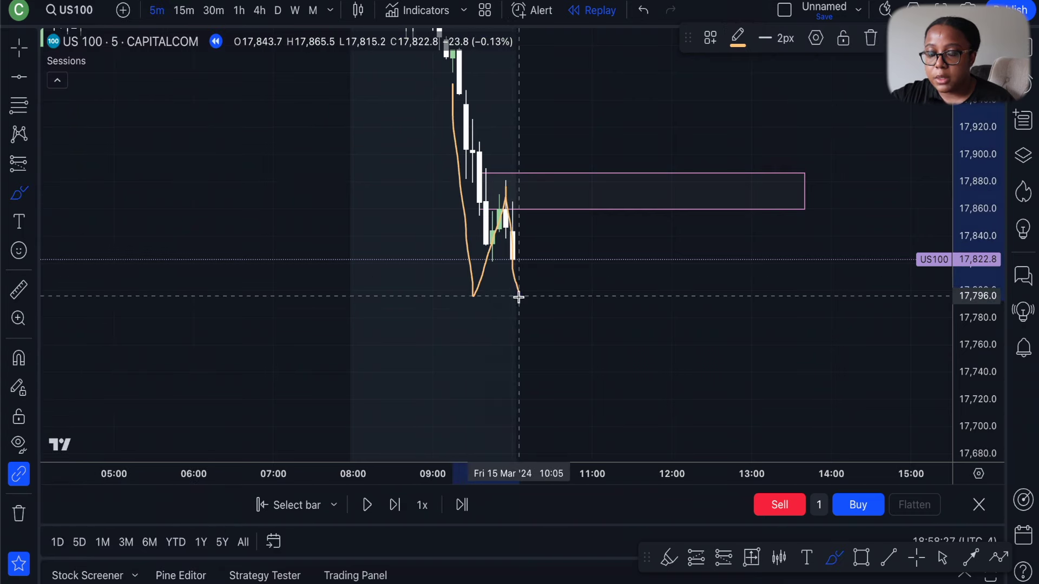
pyautogui.click(644, 12)
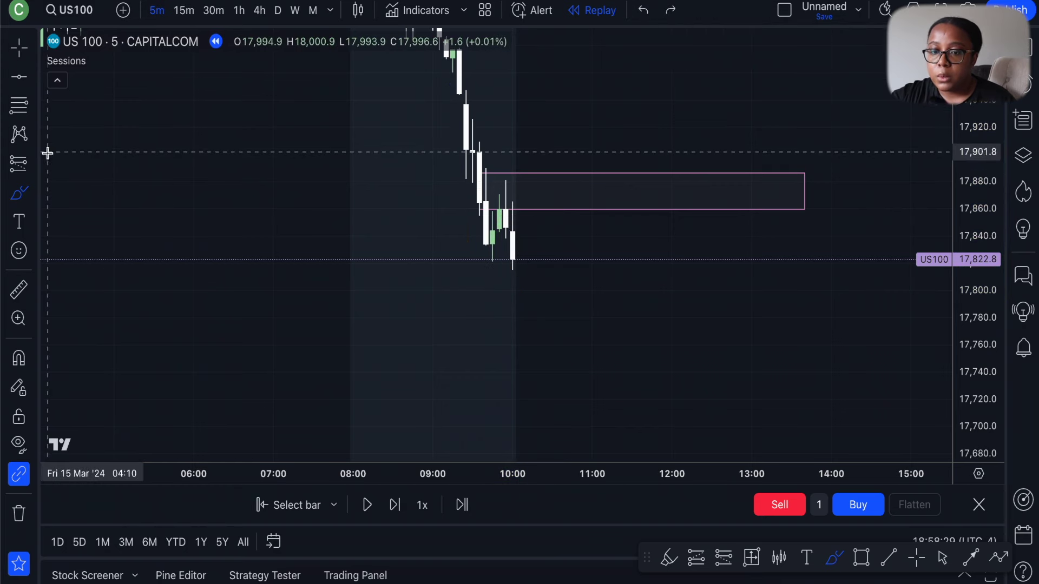
pyautogui.click(18, 163)
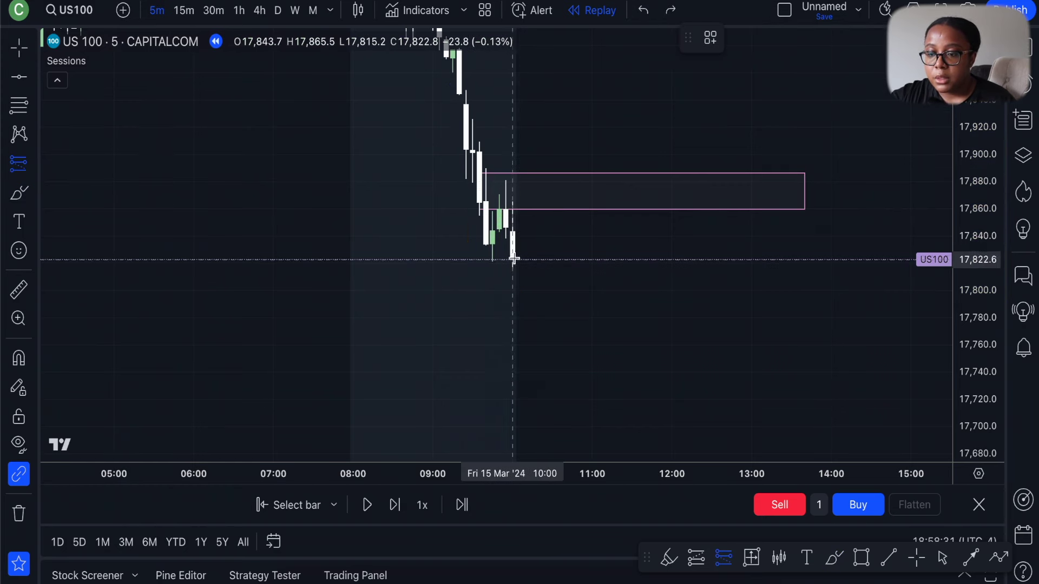
pyautogui.click(517, 261)
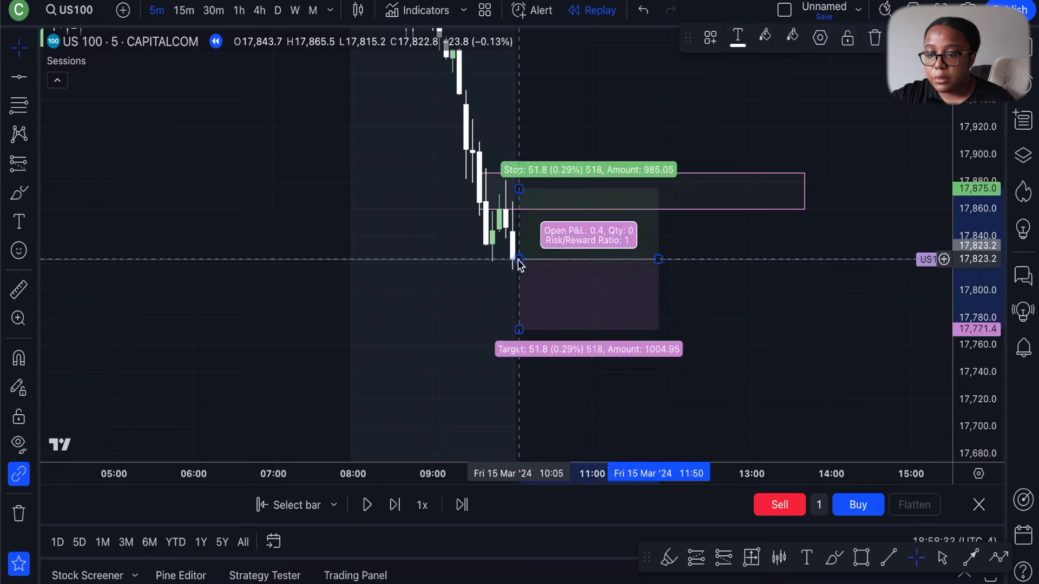
pyautogui.moveTo(988, 327); pyautogui.dragTo(988, 374)
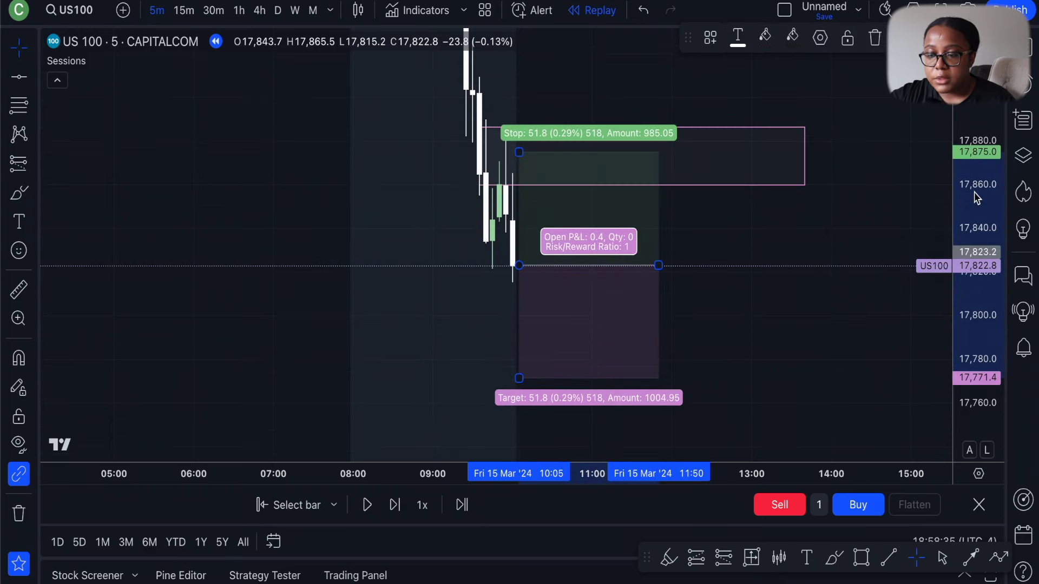
pyautogui.scroll(3, 703, 243)
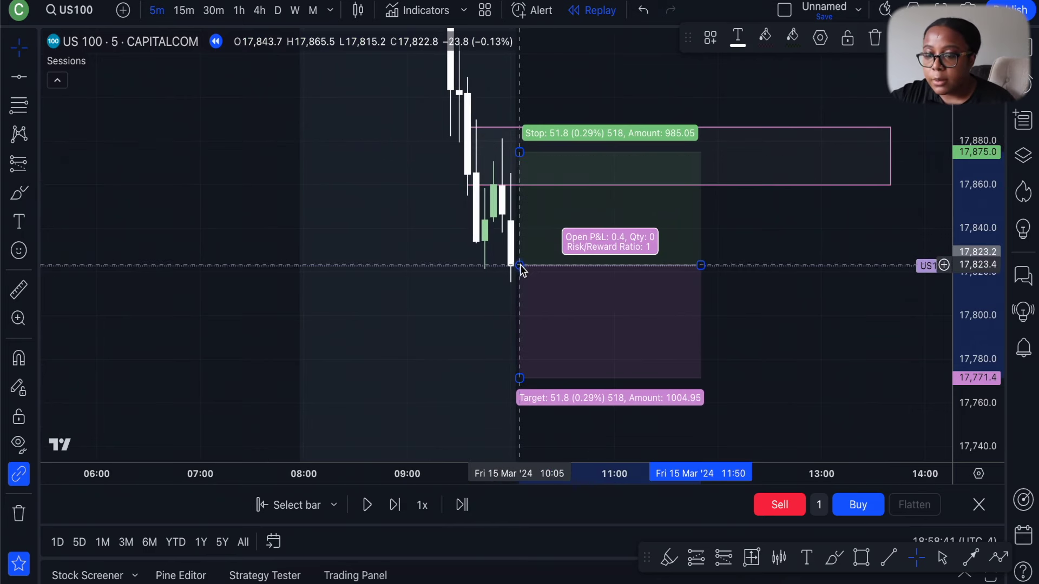
pyautogui.moveTo(520, 154)
pyautogui.mouseDown()
pyautogui.moveTo(520, 192)
pyautogui.moveTo(519, 169)
pyautogui.mouseUp()
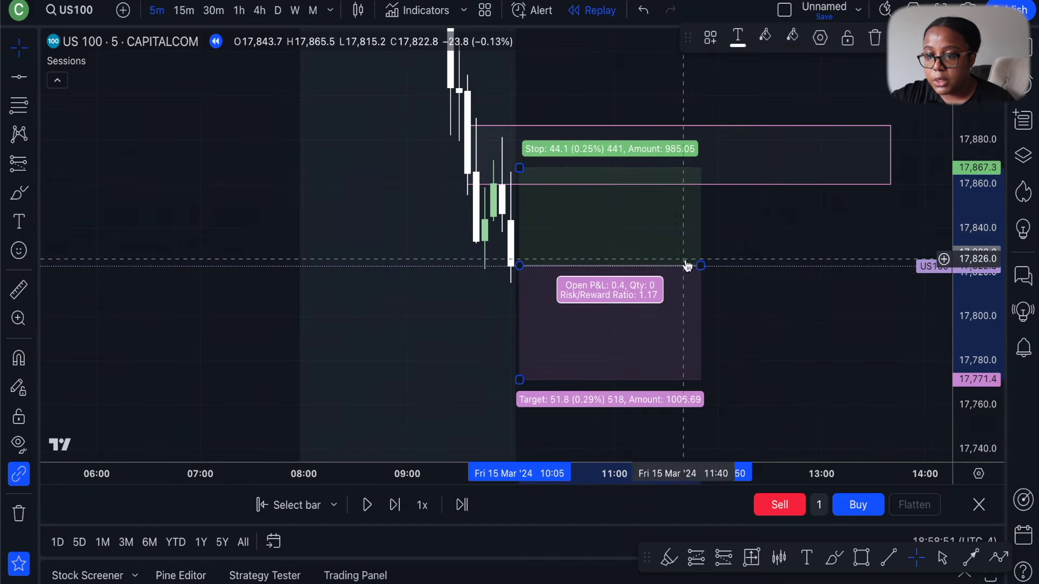
pyautogui.moveTo(521, 168); pyautogui.dragTo(521, 165)
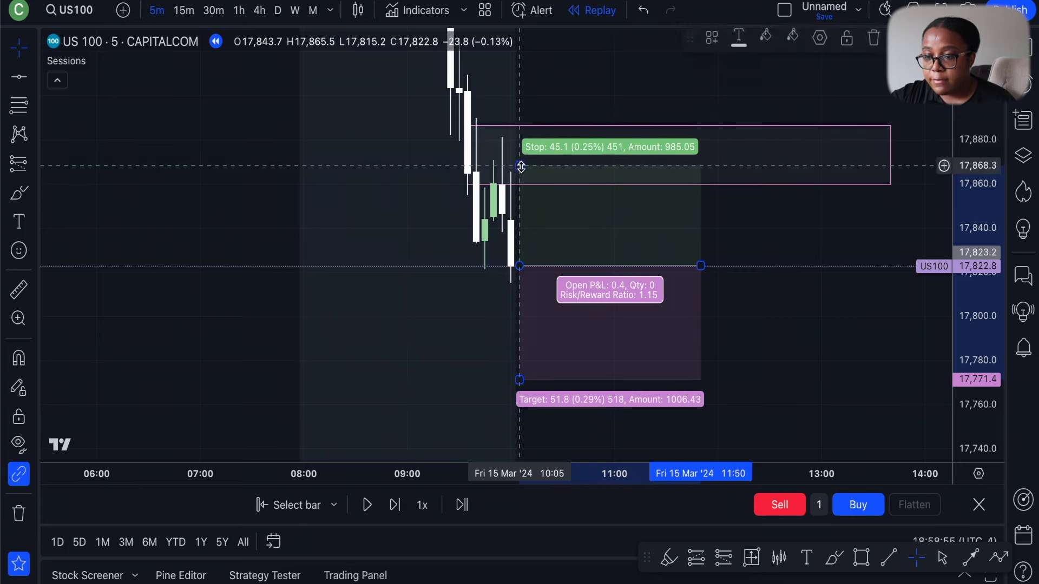
pyautogui.click(379, 311)
pyautogui.scroll(-2, 452, 320)
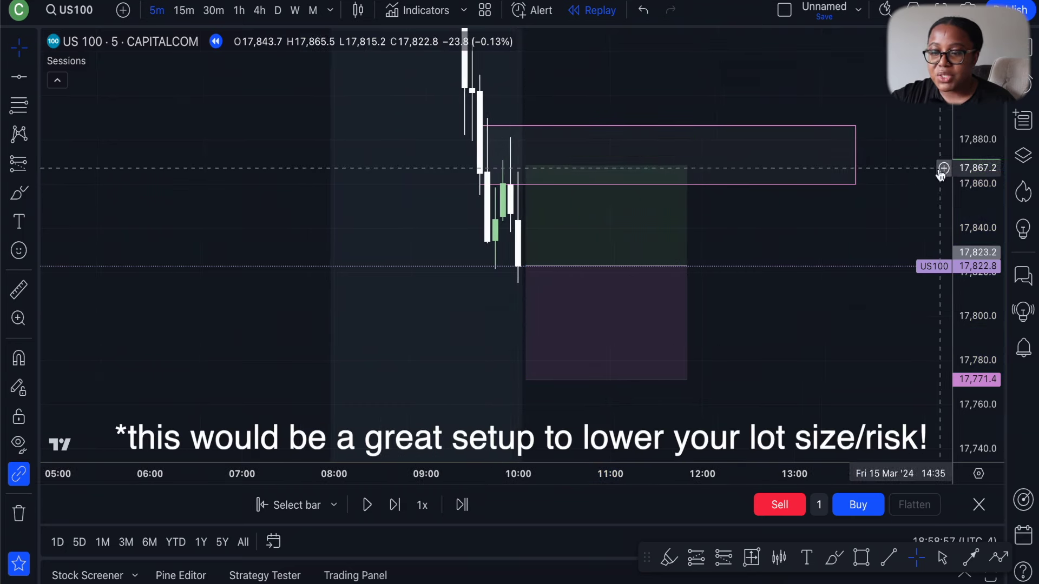
pyautogui.moveTo(975, 146); pyautogui.dragTo(974, 228)
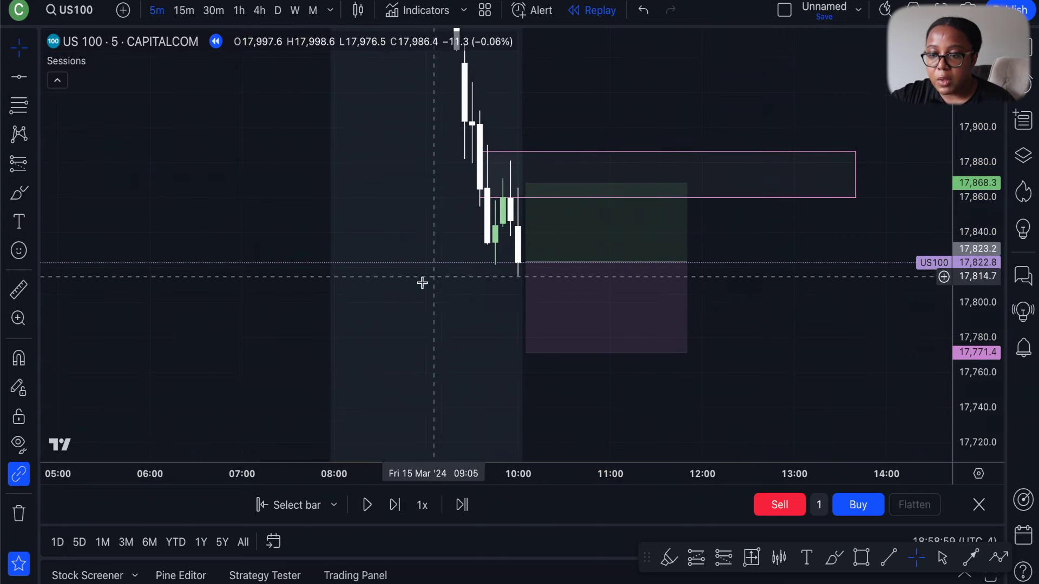
pyautogui.scroll(3, 492, 295)
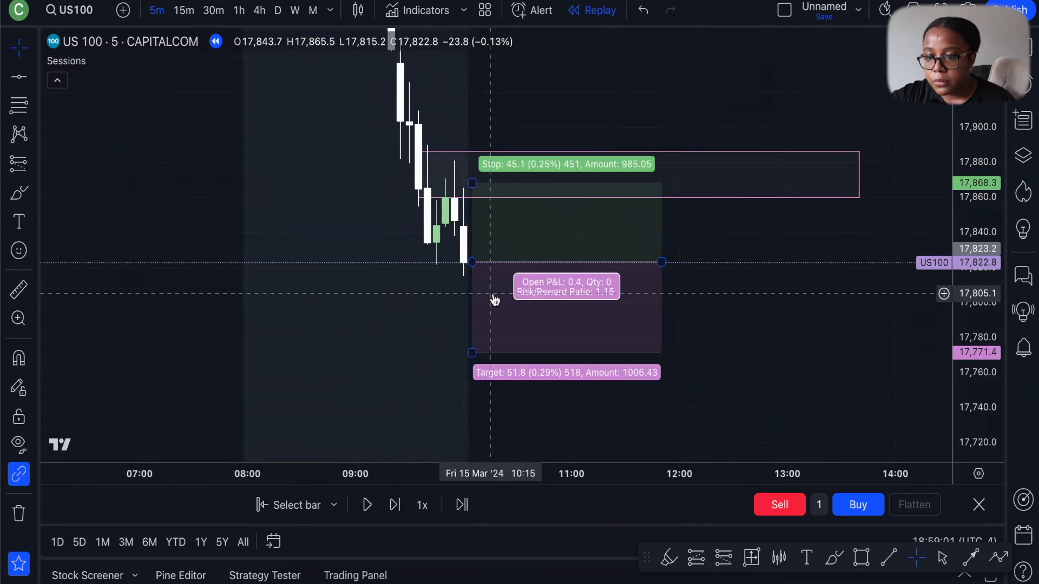
pyautogui.moveTo(969, 342); pyautogui.dragTo(969, 259)
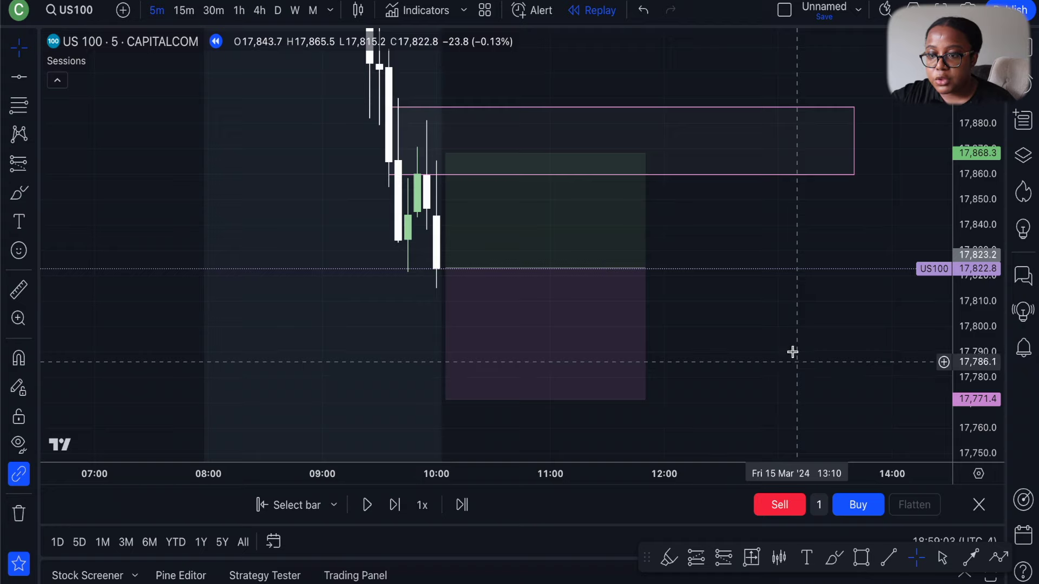
pyautogui.moveTo(793, 352); pyautogui.dragTo(812, 238)
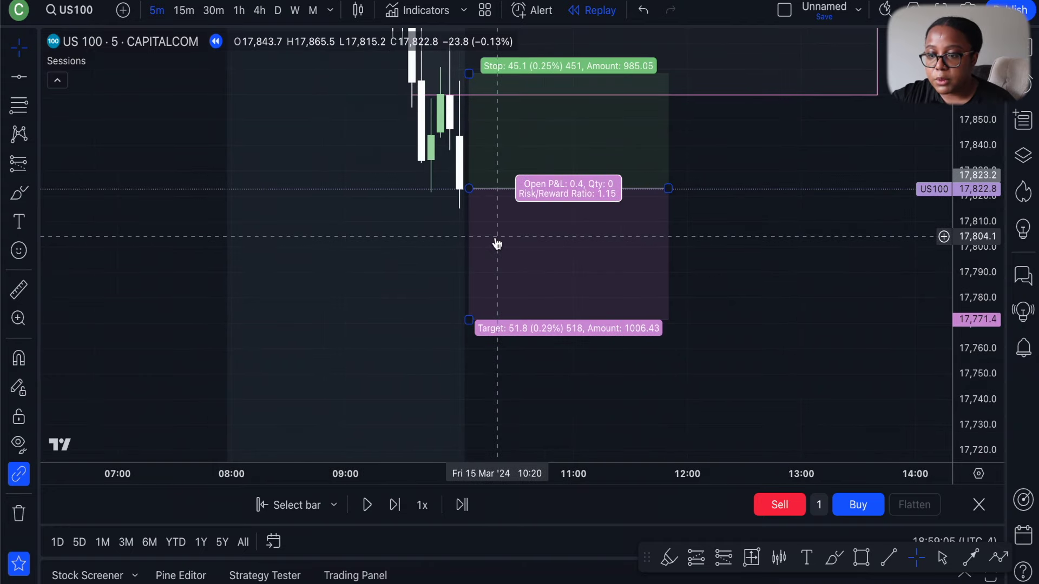
pyautogui.moveTo(471, 319); pyautogui.dragTo(473, 304)
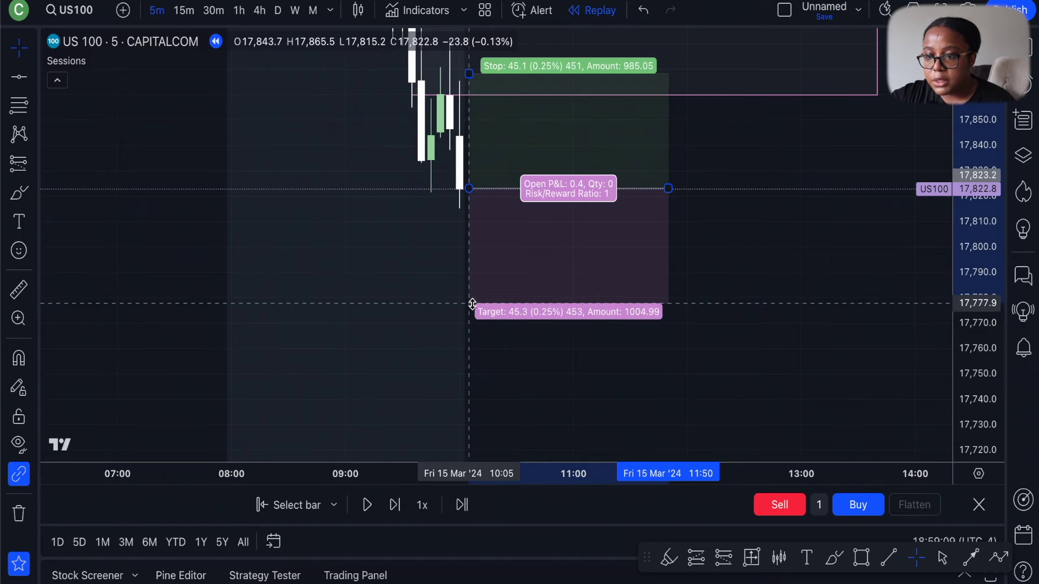
pyautogui.moveTo(758, 216); pyautogui.dragTo(763, 281)
pyautogui.scroll(-5, 916, 255)
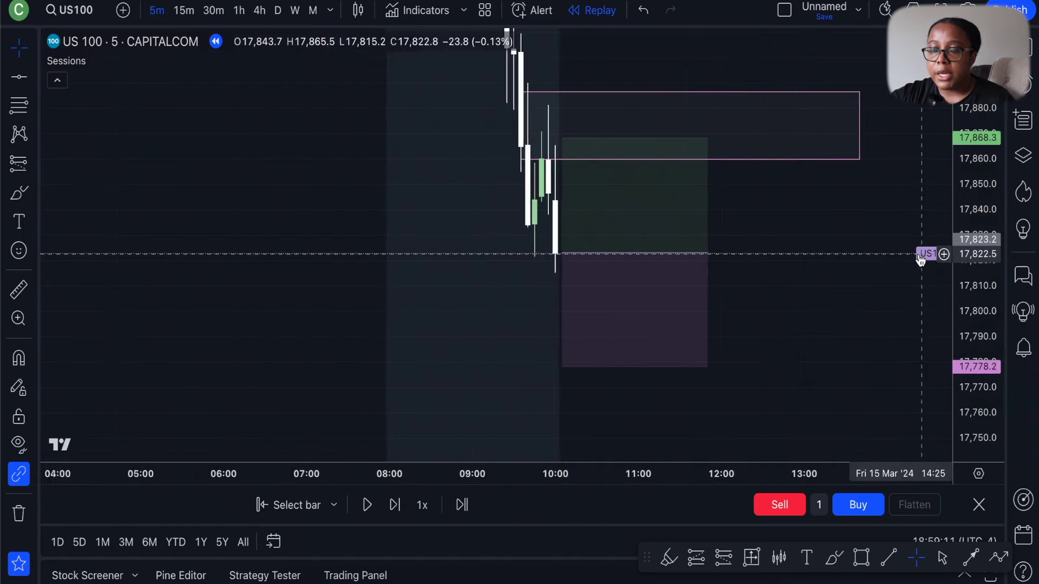
pyautogui.moveTo(709, 253); pyautogui.dragTo(680, 254)
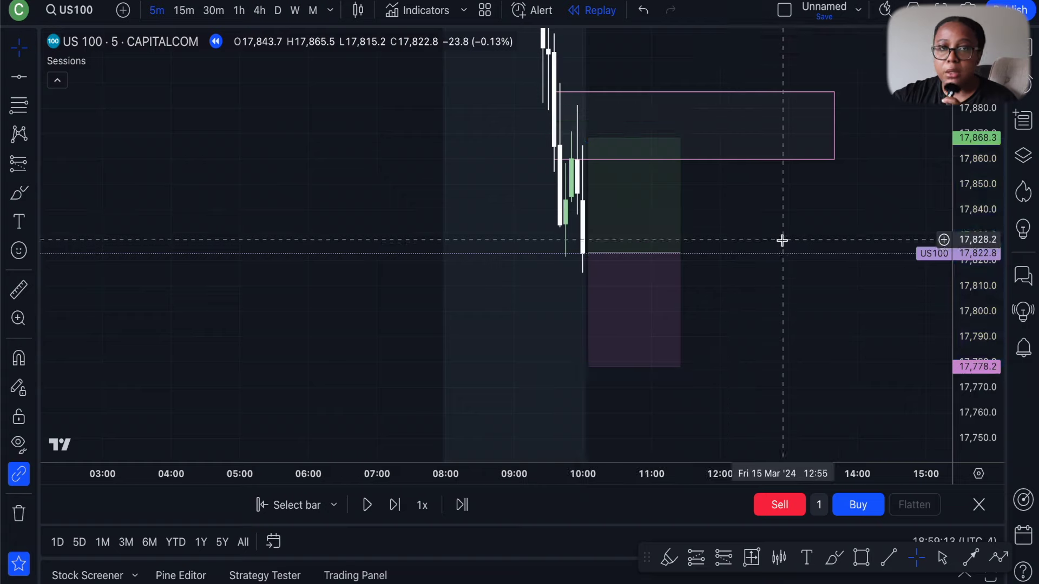
pyautogui.moveTo(782, 240); pyautogui.dragTo(781, 310)
pyautogui.moveTo(980, 168); pyautogui.dragTo(981, 328)
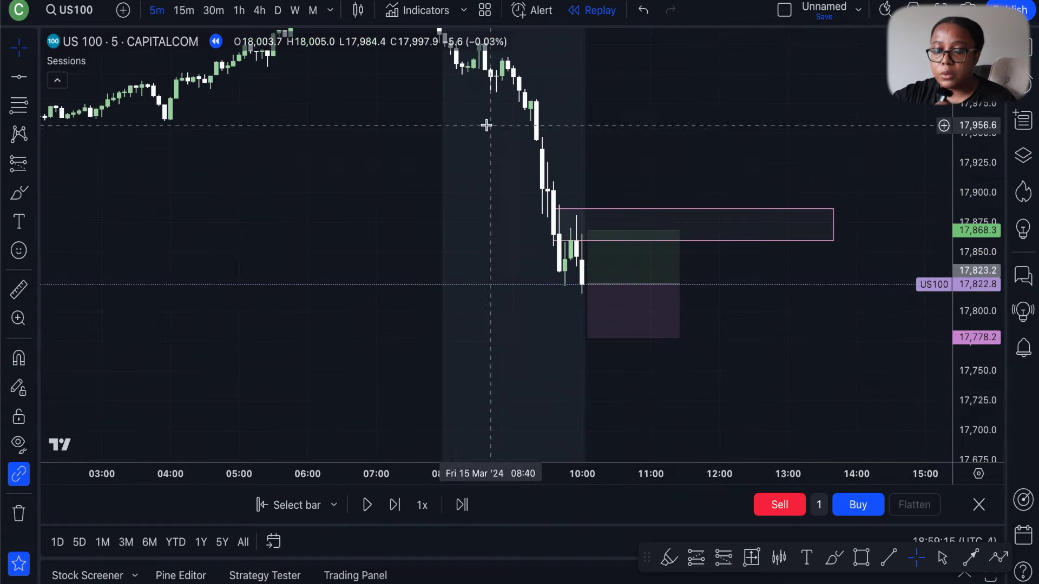
pyautogui.moveTo(477, 136); pyautogui.dragTo(485, 228)
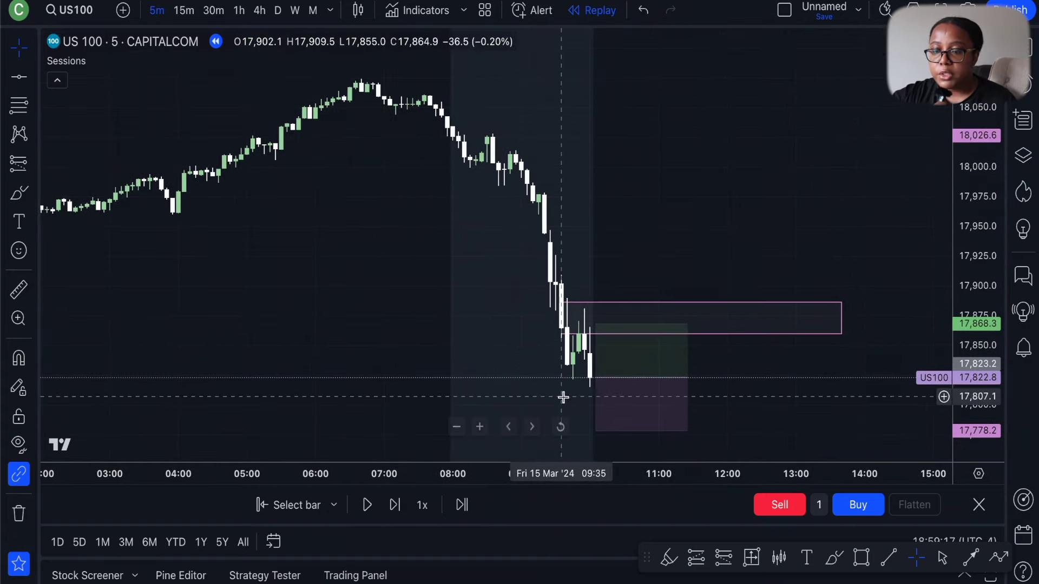
pyautogui.scroll(-2, 390, 343)
pyautogui.moveTo(674, 432)
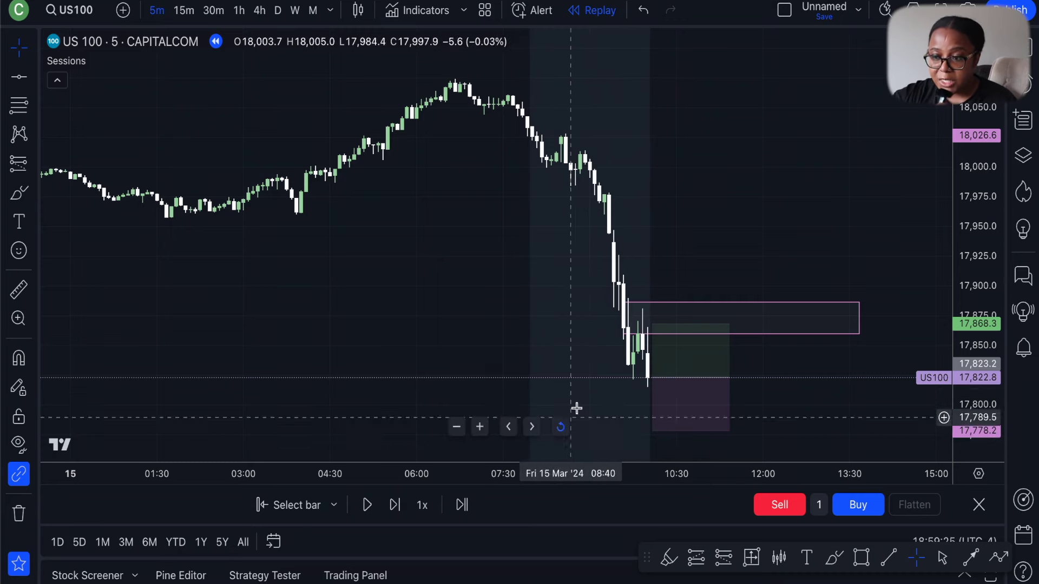
pyautogui.moveTo(979, 260); pyautogui.dragTo(979, 43)
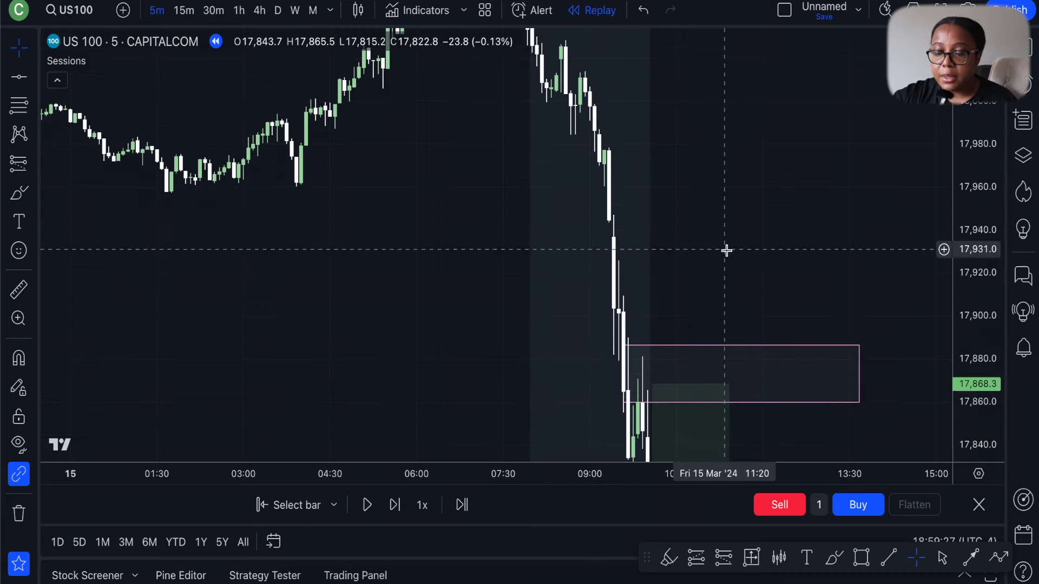
pyautogui.moveTo(721, 192); pyautogui.dragTo(697, 35)
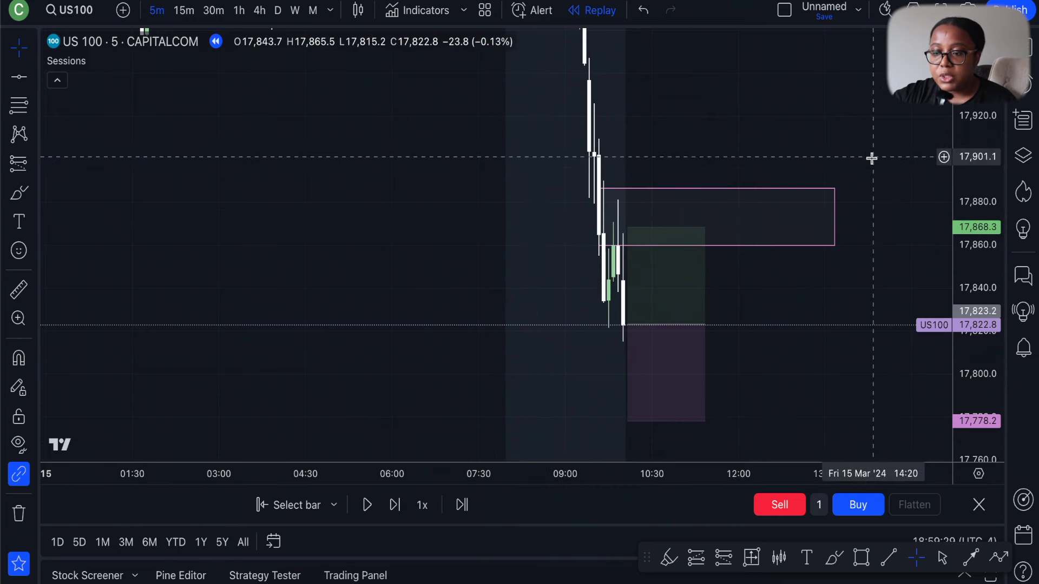
pyautogui.scroll(2, 870, 159)
pyautogui.scroll(2, 869, 158)
pyautogui.moveTo(837, 277); pyautogui.dragTo(826, 117)
pyautogui.moveTo(979, 88); pyautogui.dragTo(979, 204)
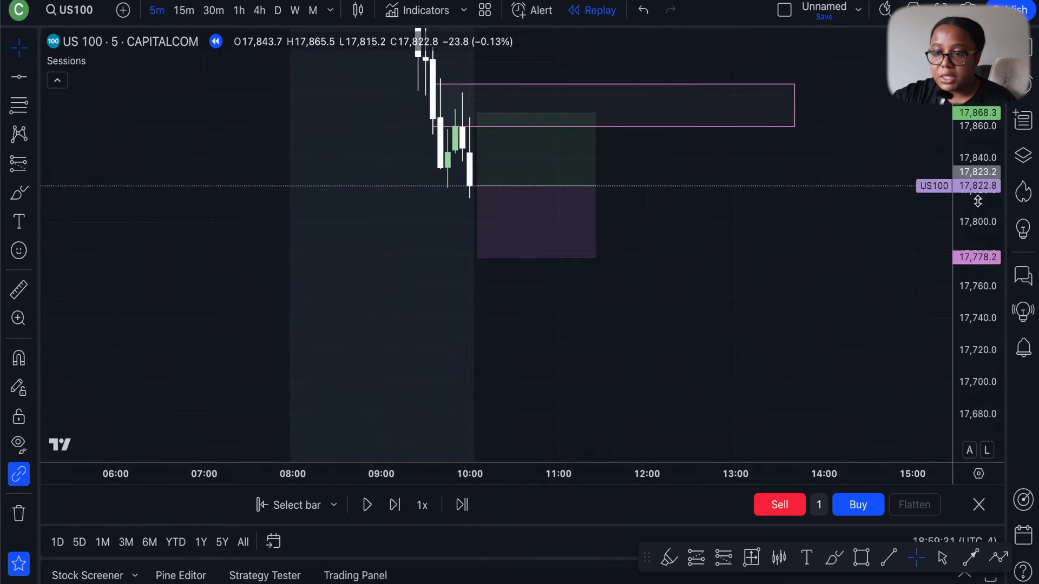
pyautogui.scroll(-2, 675, 206)
pyautogui.moveTo(218, 240); pyautogui.dragTo(228, 340)
pyautogui.scroll(2, 493, 236)
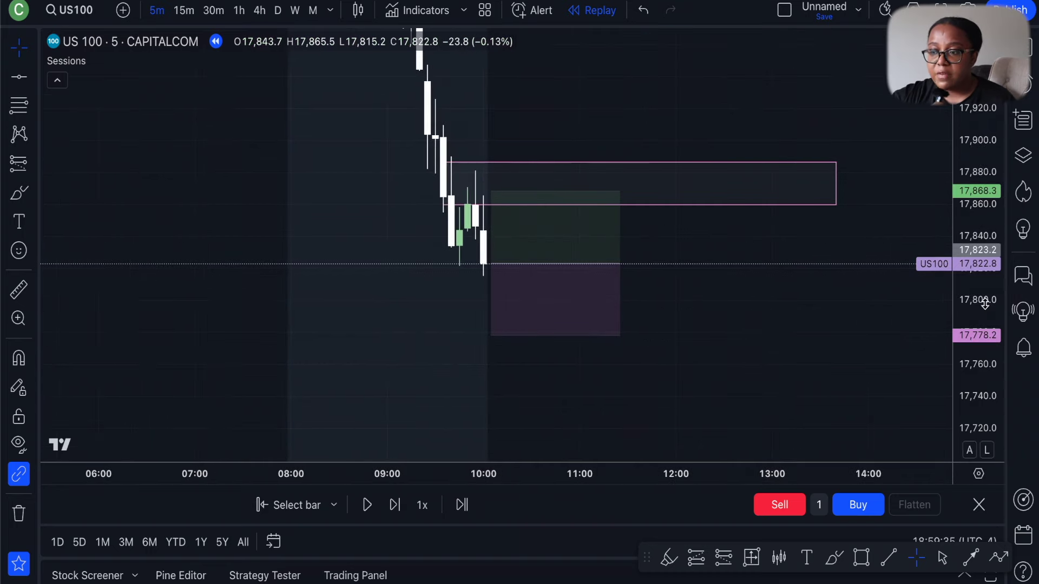
pyautogui.moveTo(985, 300); pyautogui.dragTo(984, 207)
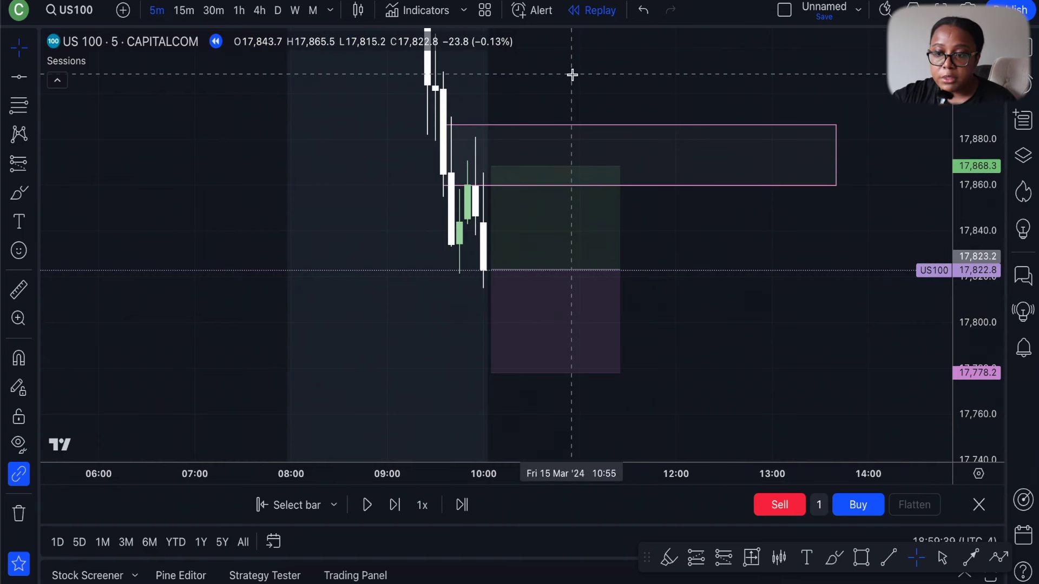
# Step: Step the replay forward three bars
pyautogui.click(394, 505)
pyautogui.click(396, 507)
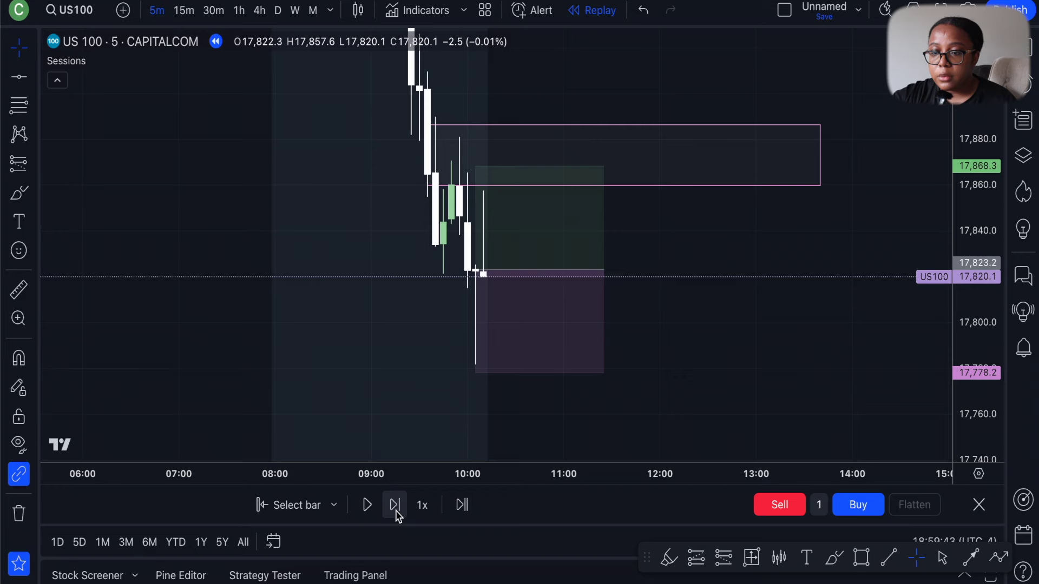
pyautogui.click(395, 507)
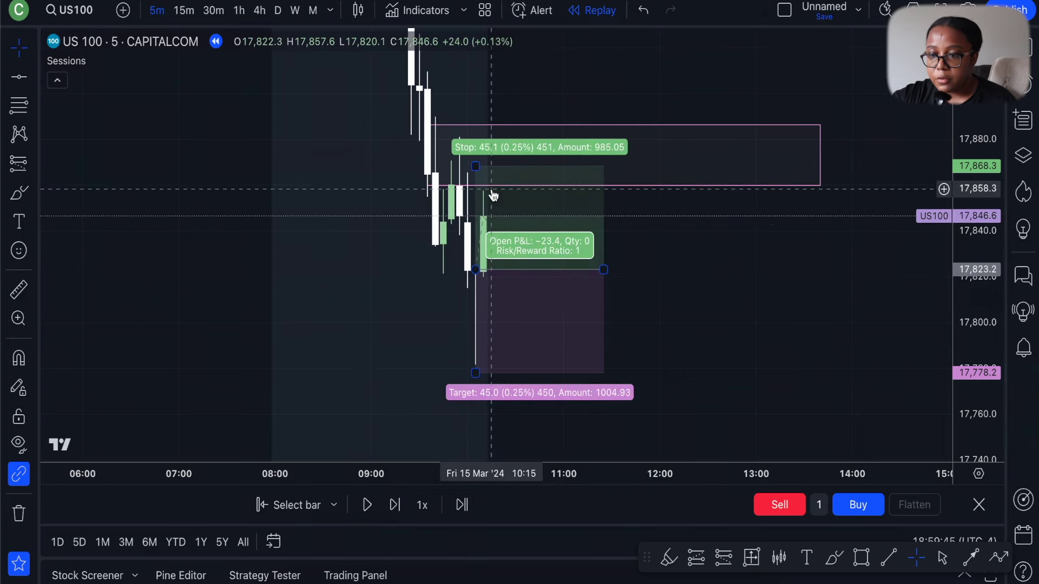
# Step: Lower the short's stop to 17,856.6 and trim its box to one bar, closing at -33.4
pyautogui.click(605, 271)
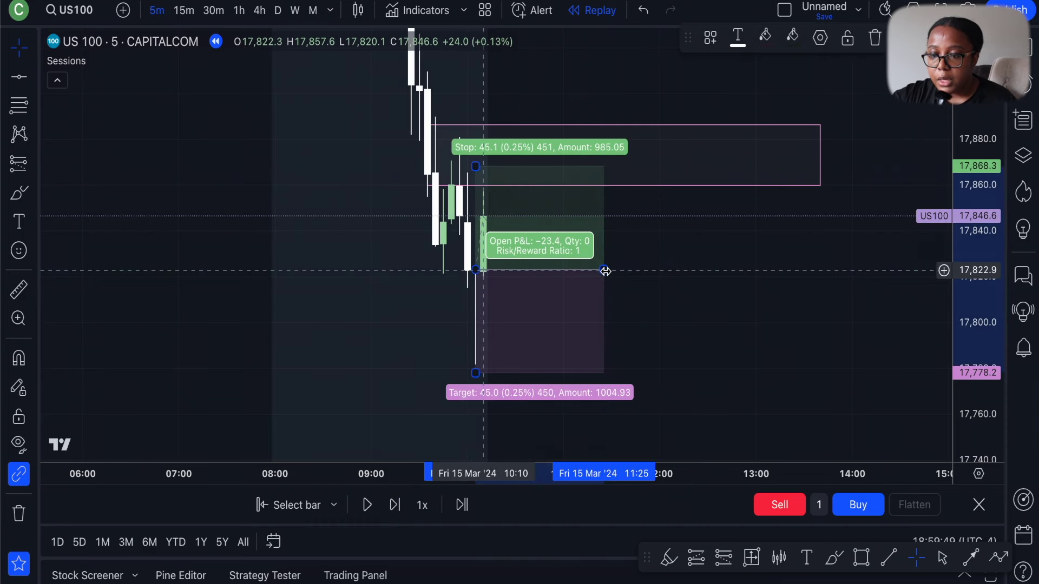
pyautogui.moveTo(605, 272); pyautogui.dragTo(511, 269)
pyautogui.moveTo(475, 169); pyautogui.dragTo(475, 195)
pyautogui.moveTo(512, 275); pyautogui.dragTo(486, 276)
pyautogui.click(566, 260)
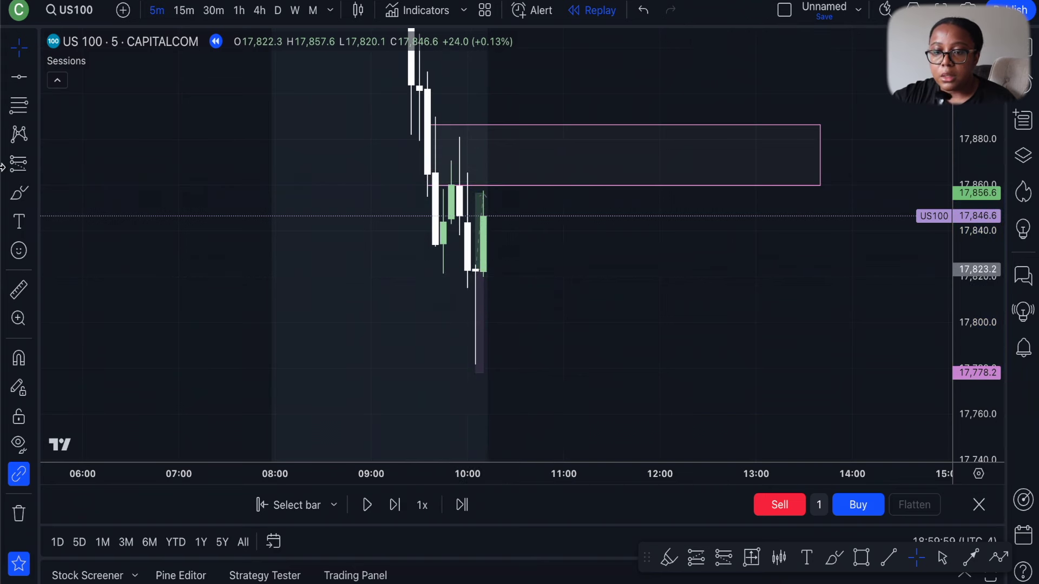
# Step: Add a '-33' text label and move it into the pink supply zone
pyautogui.click(19, 221)
pyautogui.click(338, 144)
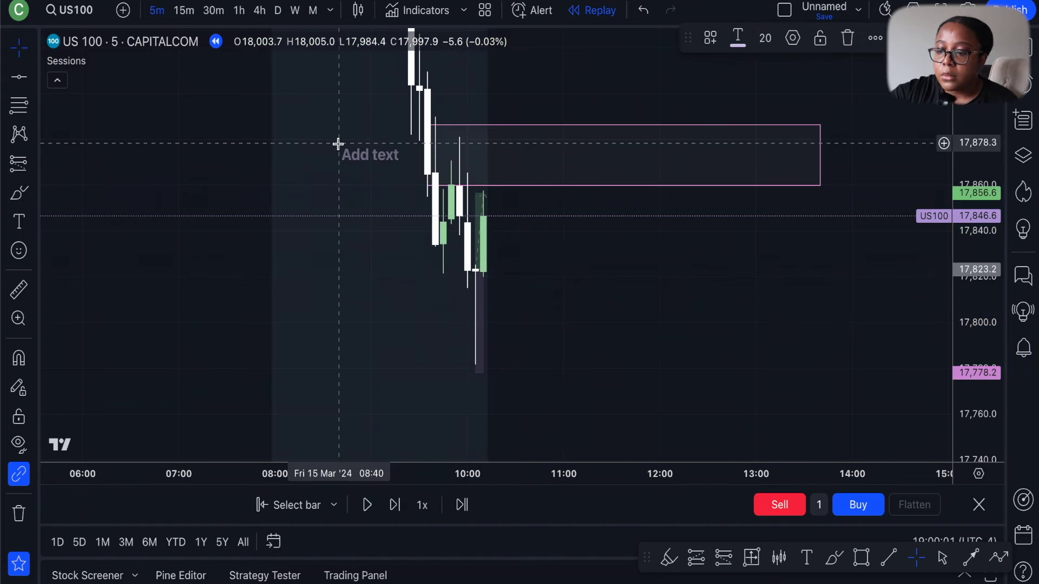
pyautogui.click(379, 222)
pyautogui.moveTo(355, 162); pyautogui.dragTo(477, 138)
# Step: Check the short position's closed result and reframe on the pink zone's right edge
pyautogui.scroll(5, 521, 258)
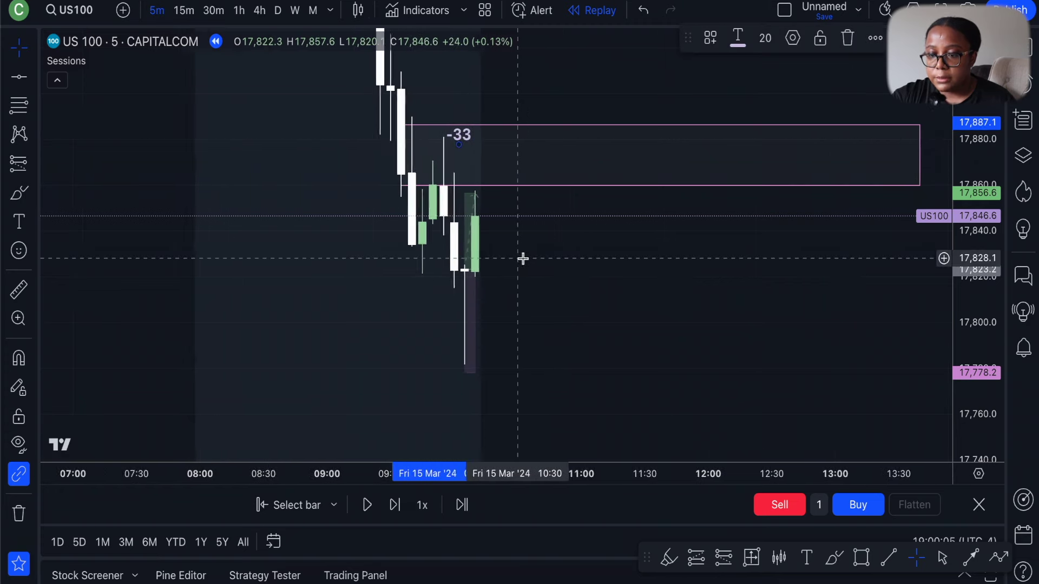
pyautogui.moveTo(417, 320); pyautogui.dragTo(502, 317)
pyautogui.click(417, 318)
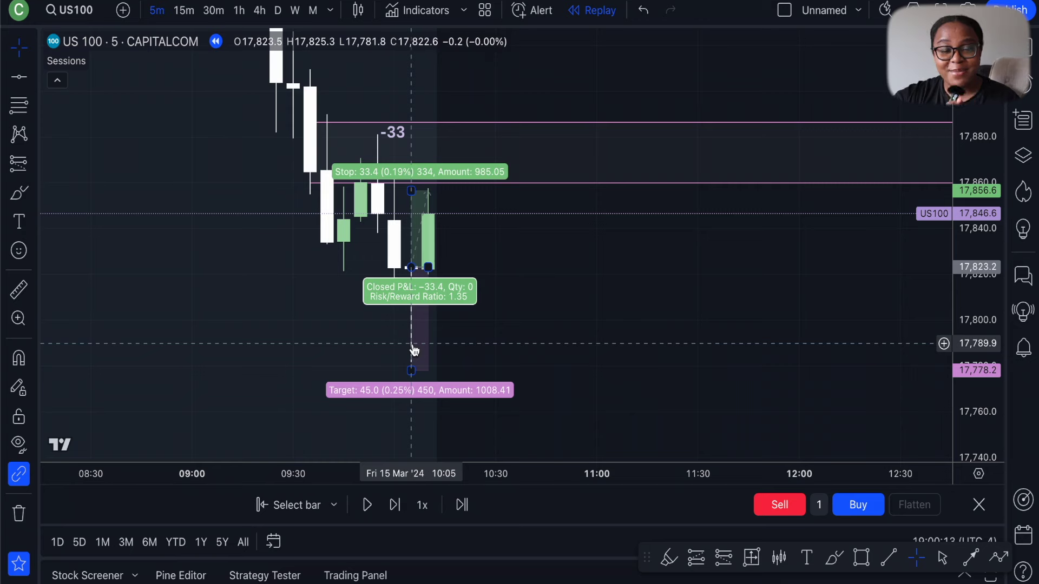
pyautogui.scroll(-1, 433, 328)
pyautogui.scroll(-1, 541, 352)
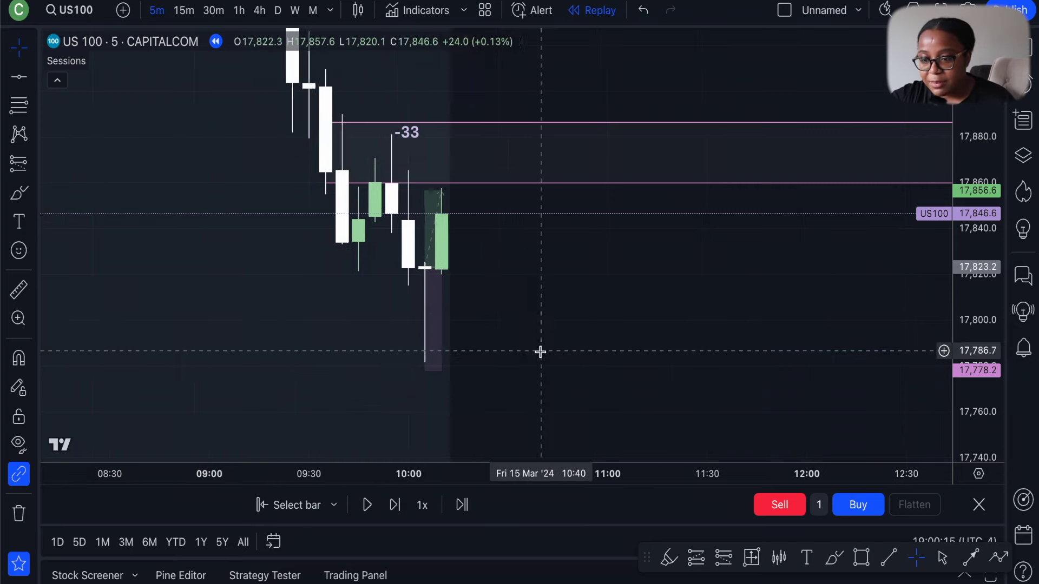
pyautogui.scroll(-5, 541, 352)
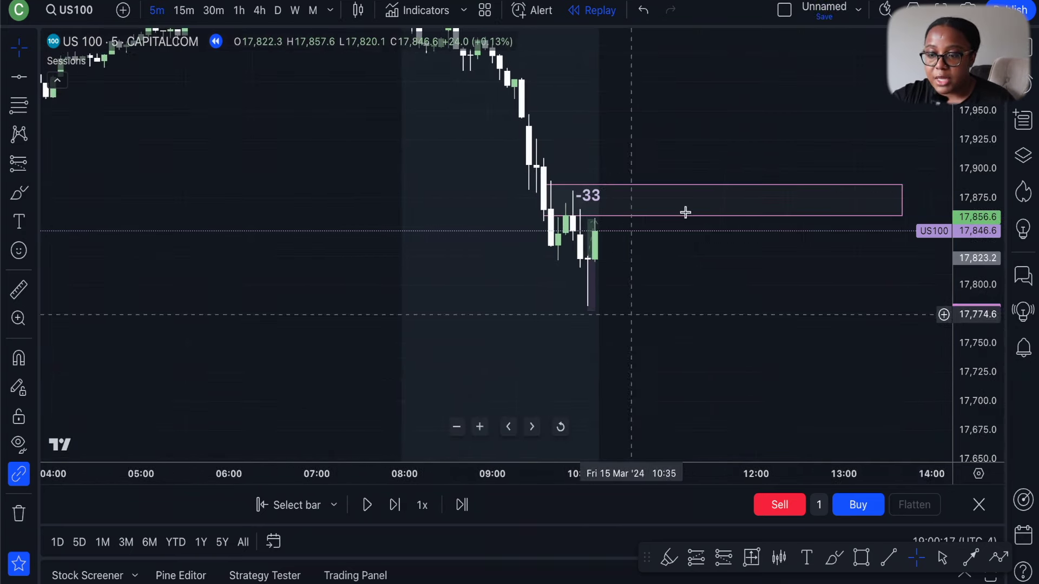
pyautogui.moveTo(968, 232); pyautogui.dragTo(960, 58)
pyautogui.scroll(1, 619, 162)
pyautogui.scroll(3, 619, 161)
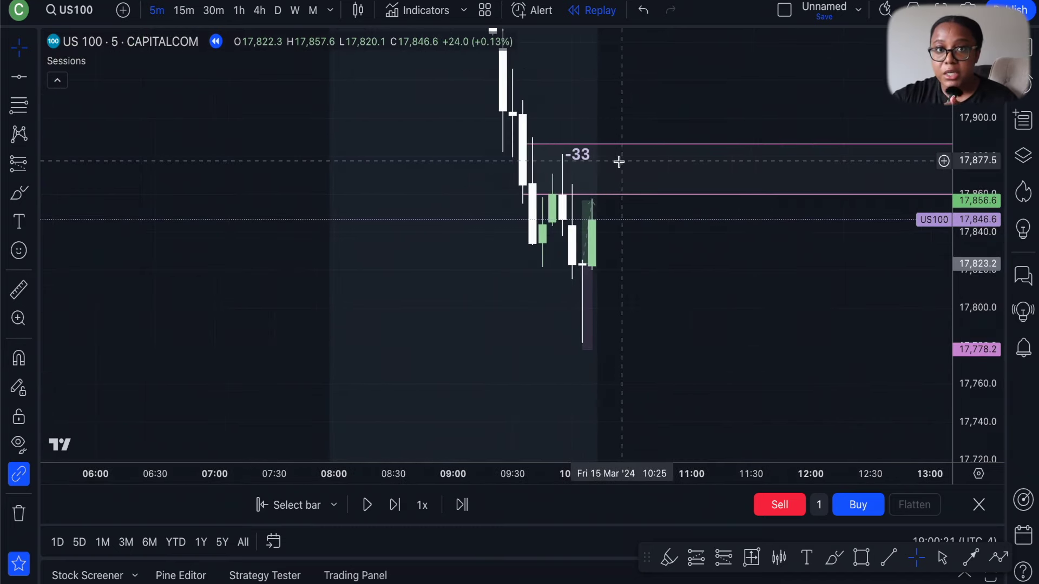
pyautogui.moveTo(651, 287); pyautogui.dragTo(559, 297)
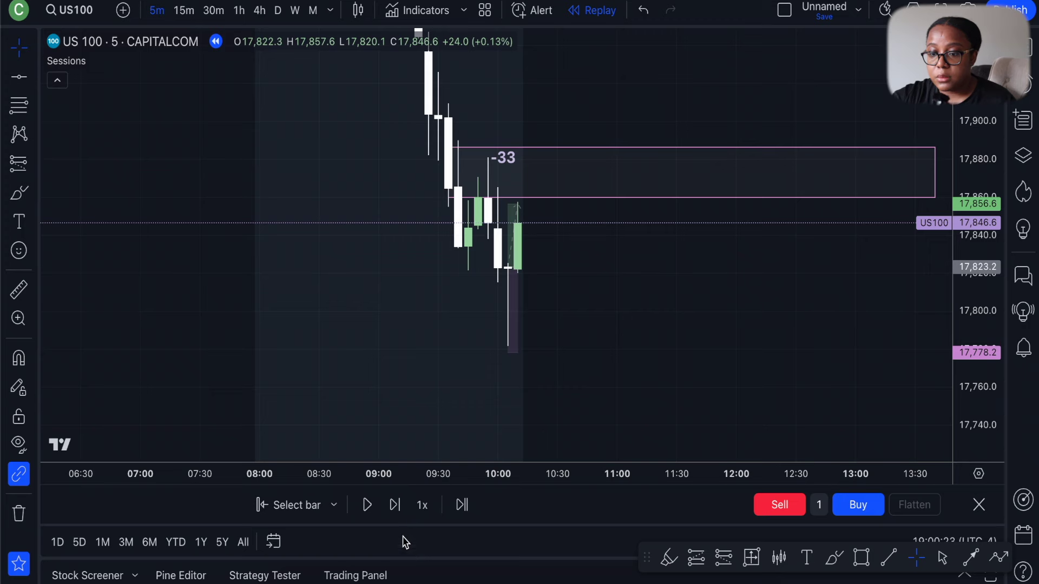
# Step: Step the replay forward five bars as price rallies toward the pink zone
pyautogui.click(395, 507)
pyautogui.click(395, 507)
pyautogui.click(395, 507)
pyautogui.click(395, 507)
pyautogui.click(395, 505)
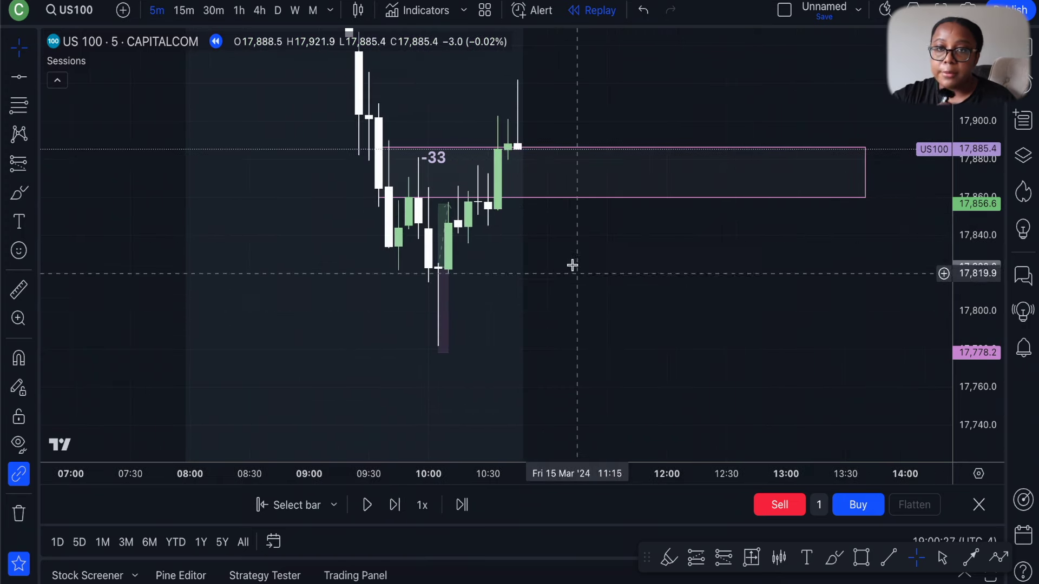
# Step: Rescale and pan the chart to show the rebound to 17,913.8 through the pink zone
pyautogui.moveTo(572, 264); pyautogui.dragTo(568, 344)
pyautogui.moveTo(985, 111); pyautogui.dragTo(986, 204)
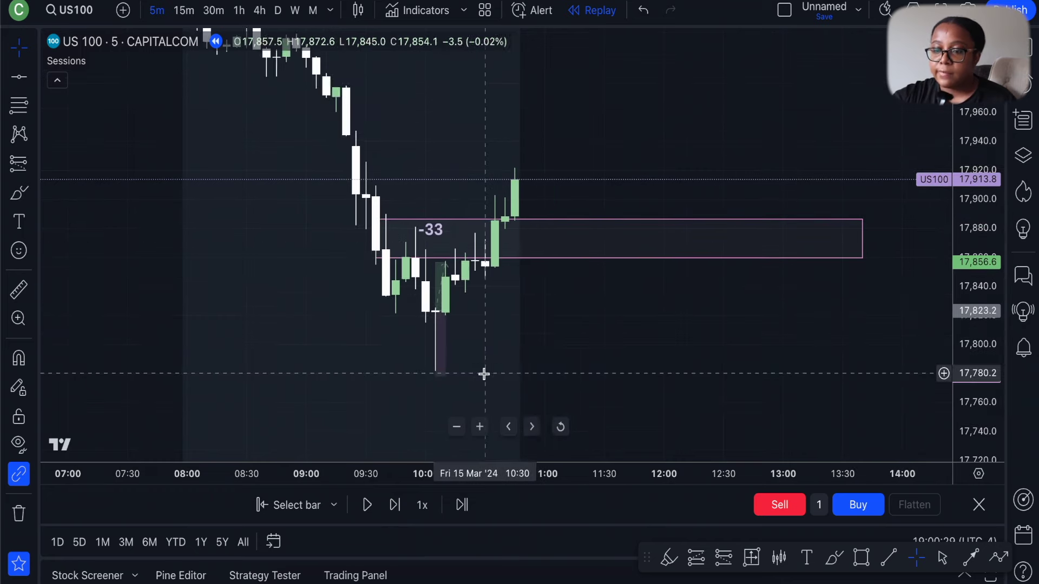
pyautogui.scroll(-1, 485, 374)
pyautogui.scroll(-1, 484, 375)
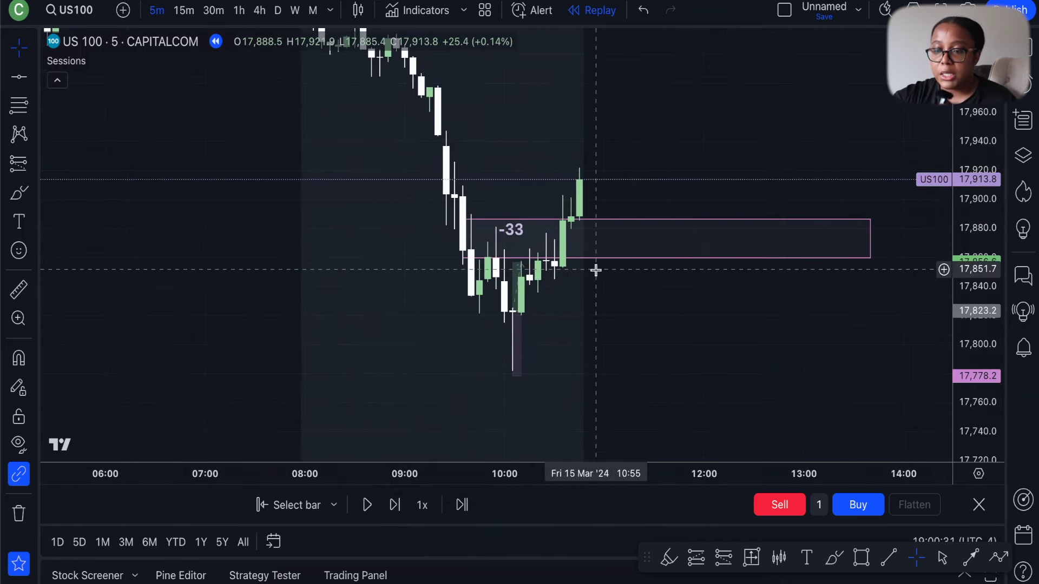
pyautogui.moveTo(968, 275); pyautogui.dragTo(989, 377)
pyautogui.scroll(-5, 663, 276)
pyautogui.scroll(-5, 505, 299)
pyautogui.moveTo(505, 299); pyautogui.dragTo(365, 273)
pyautogui.moveTo(977, 284); pyautogui.dragTo(974, 151)
pyautogui.scroll(5, 591, 221)
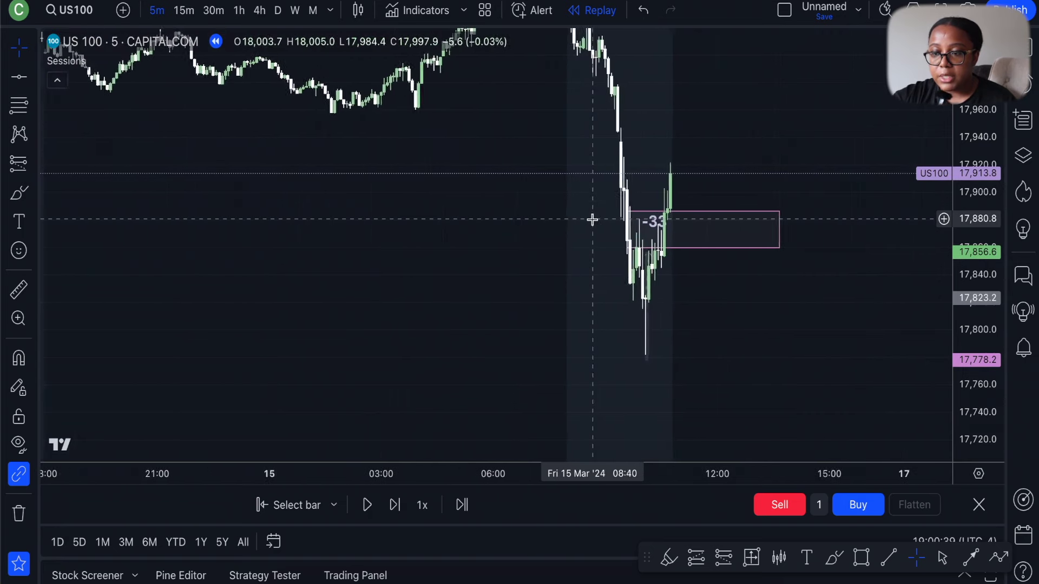
pyautogui.scroll(1, 592, 220)
pyautogui.scroll(1, 591, 219)
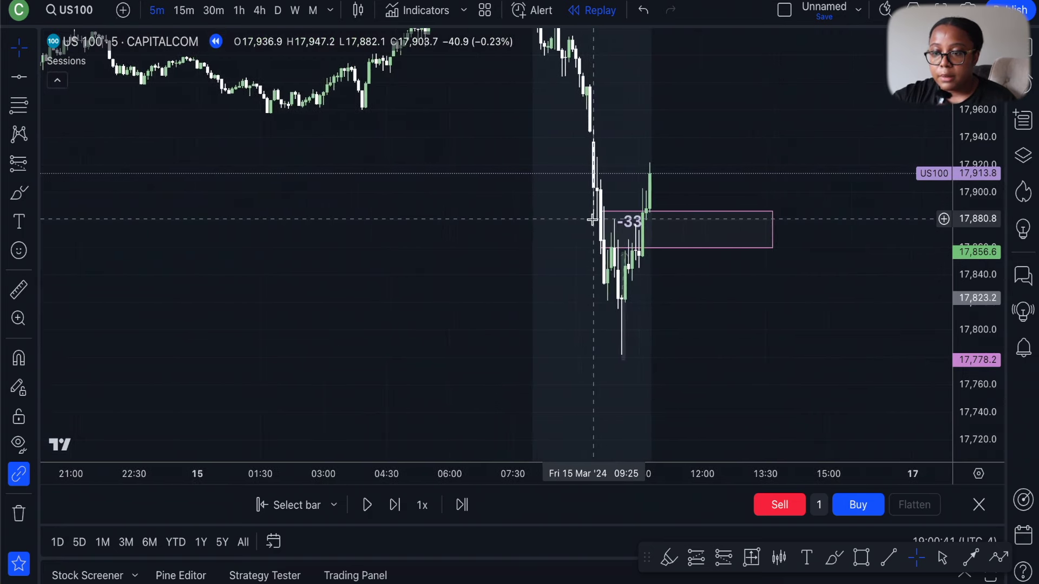
pyautogui.scroll(3, 592, 220)
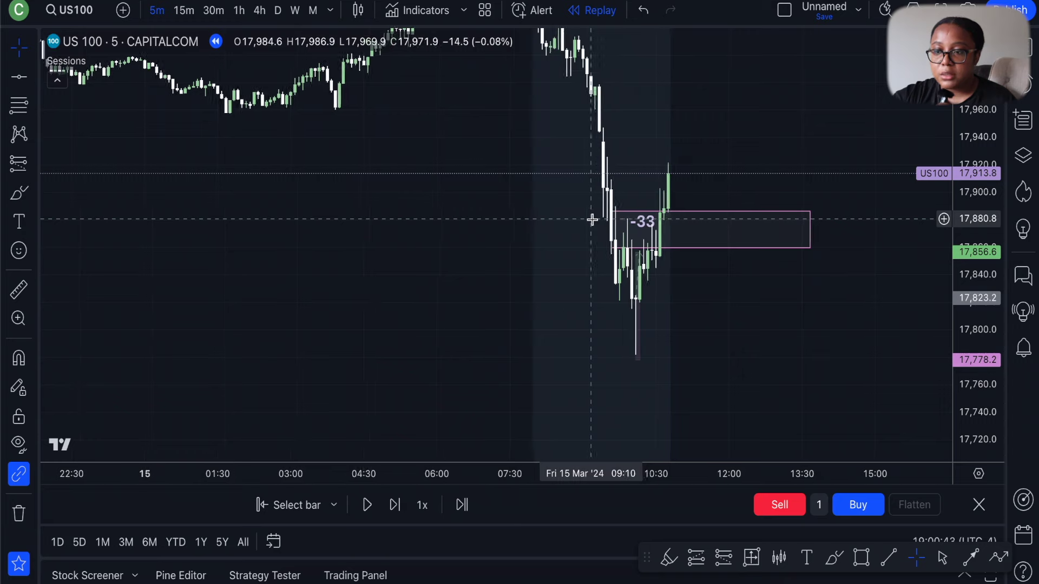
pyautogui.scroll(1, 591, 220)
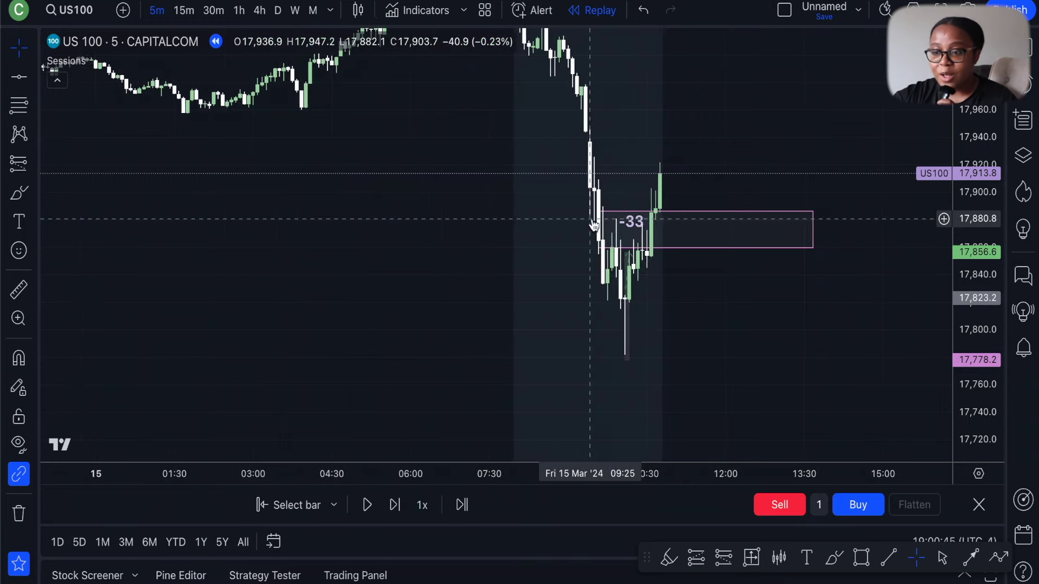
pyautogui.moveTo(986, 314); pyautogui.dragTo(985, 248)
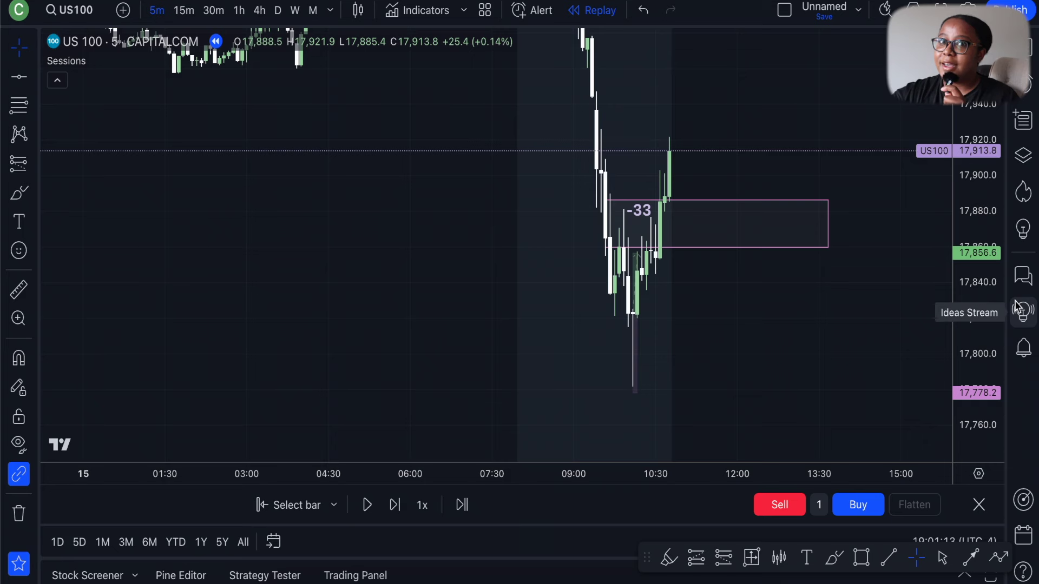
pyautogui.moveTo(972, 137); pyautogui.dragTo(980, 239)
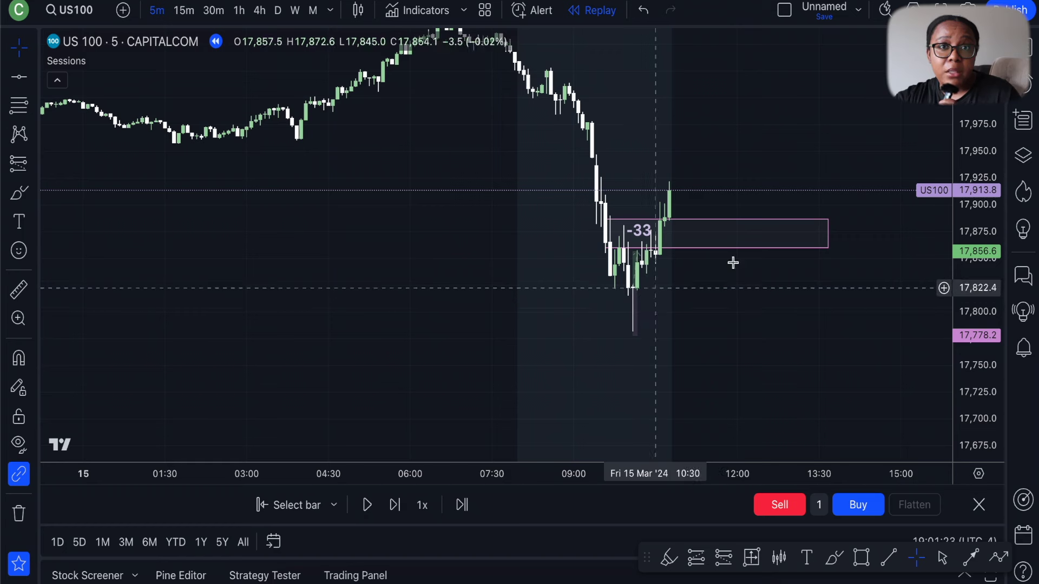
pyautogui.moveTo(960, 324); pyautogui.dragTo(960, 306)
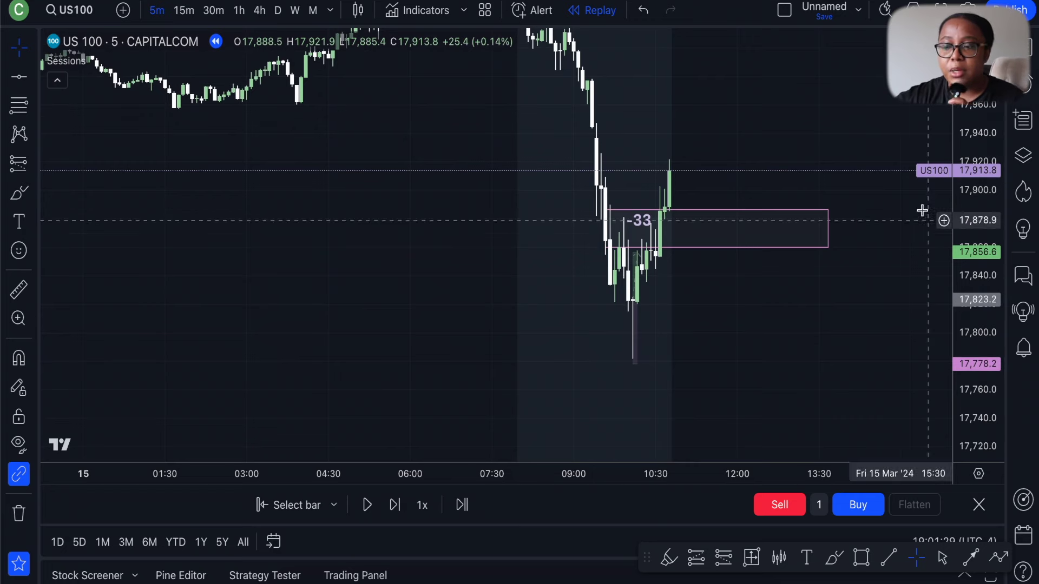
pyautogui.moveTo(982, 135); pyautogui.dragTo(980, 248)
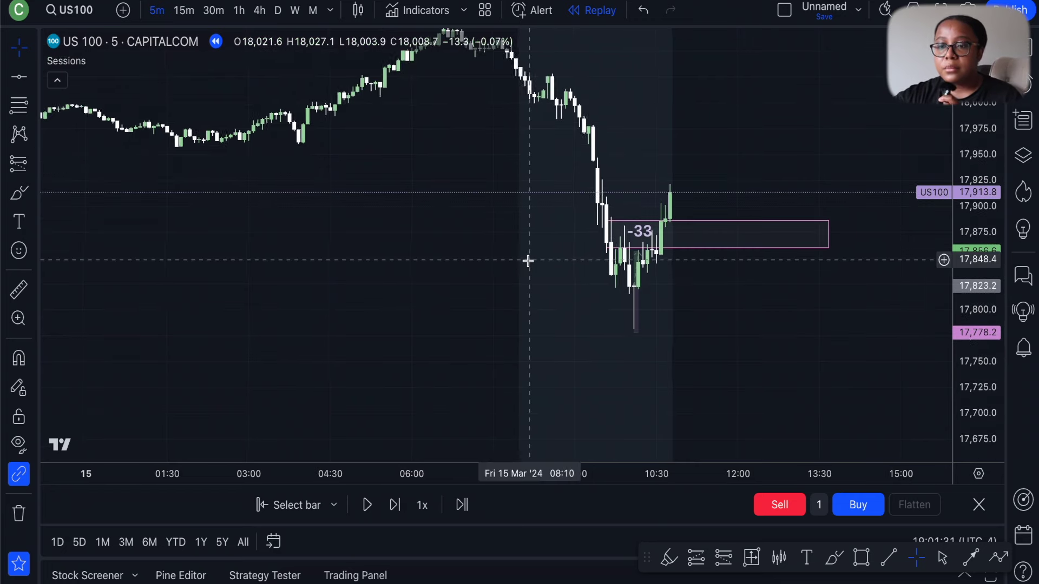
pyautogui.scroll(-5, 528, 261)
pyautogui.moveTo(490, 236); pyautogui.dragTo(520, 298)
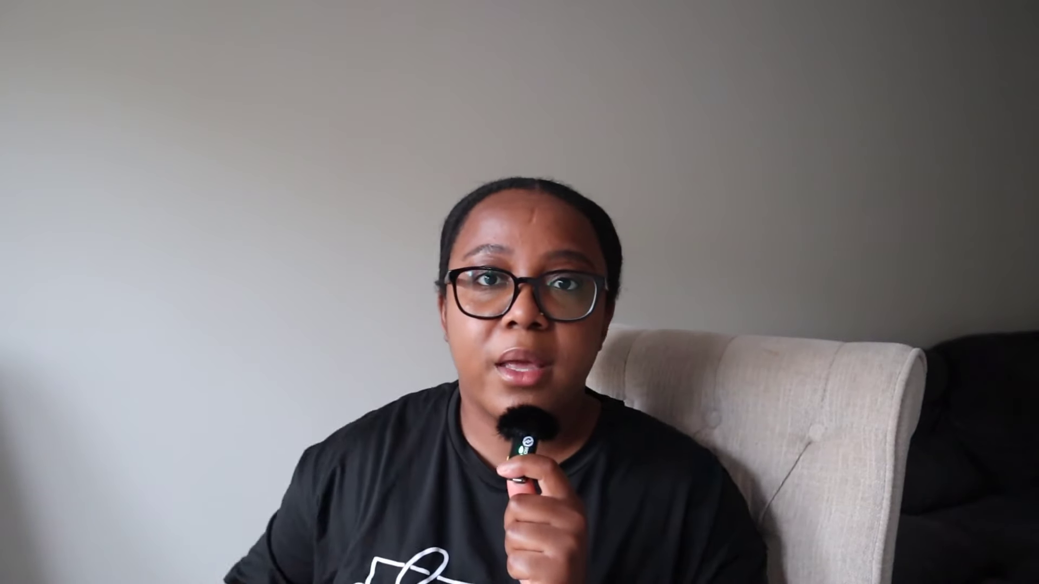